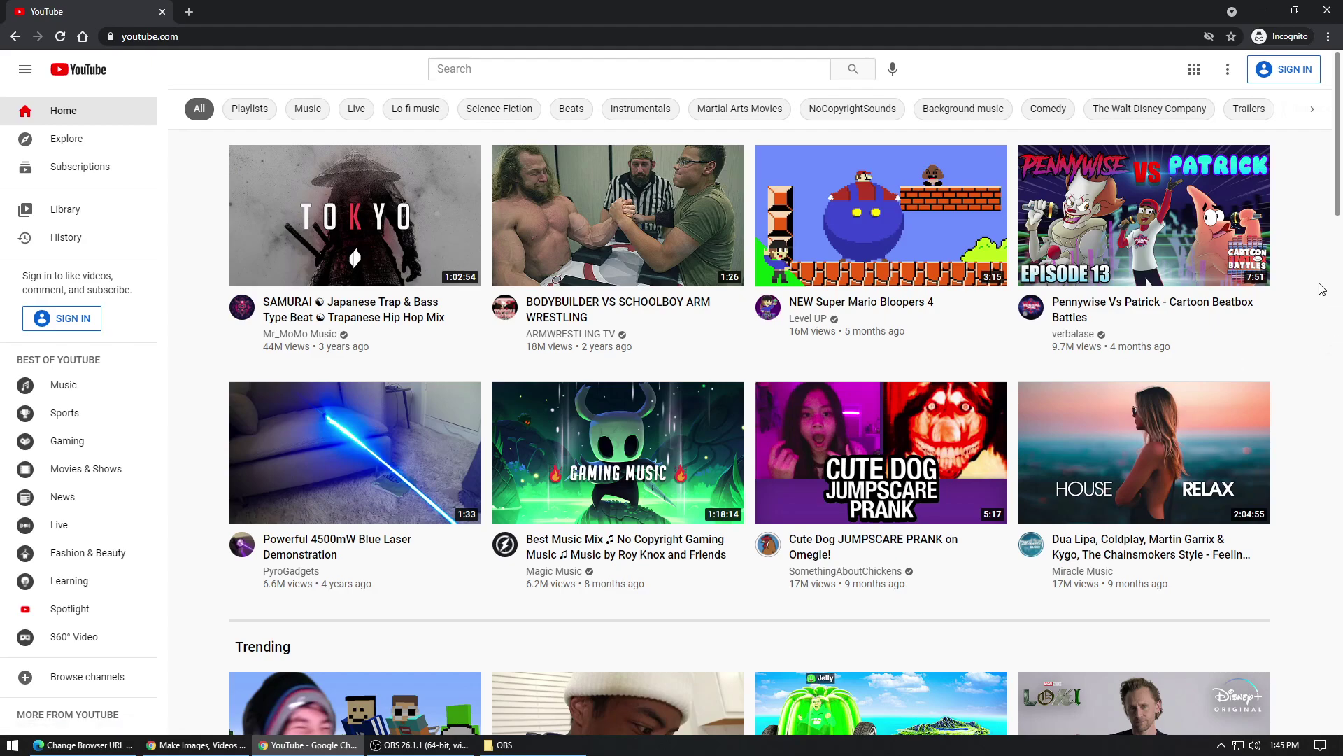
Browse the YouTube home page and examine how the video thumbnails are designed.
scroll(1294, 288, down, 1)
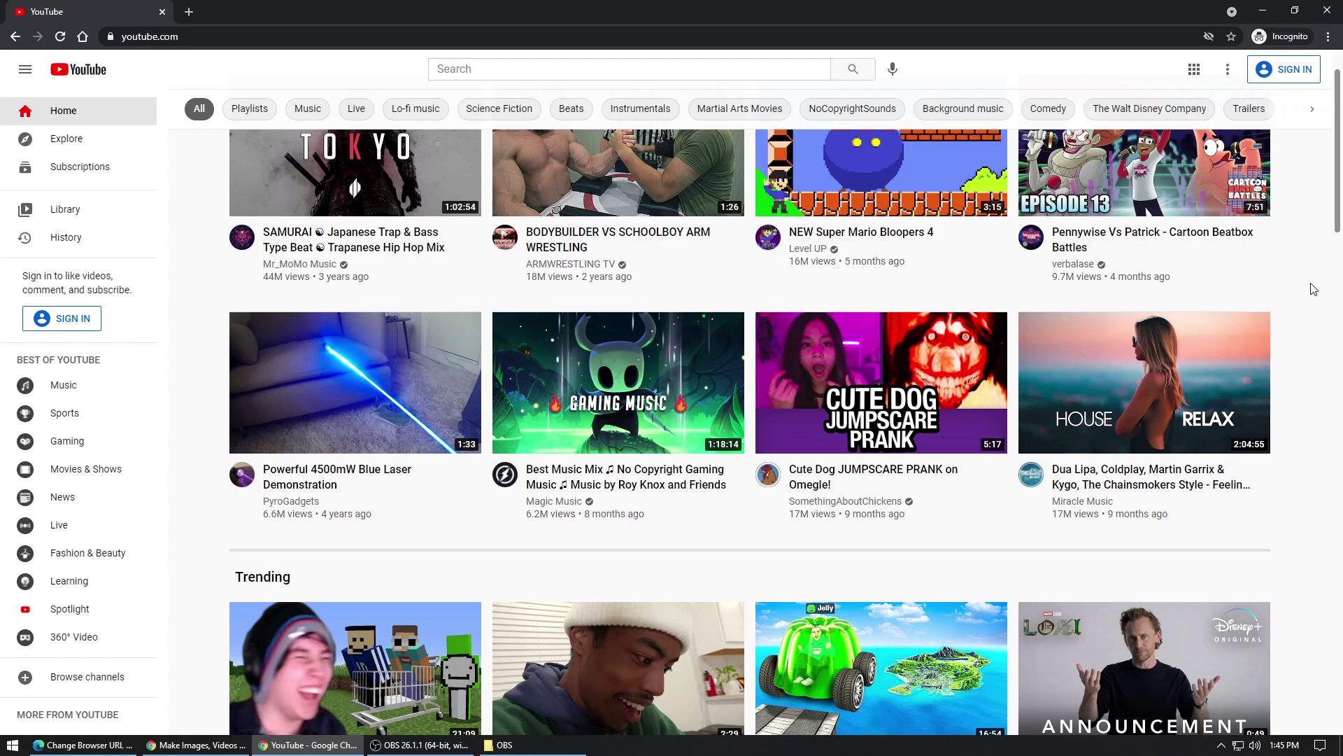
scroll(1308, 285, down, 15)
scroll(1303, 283, down, 15)
scroll(1302, 283, down, 12)
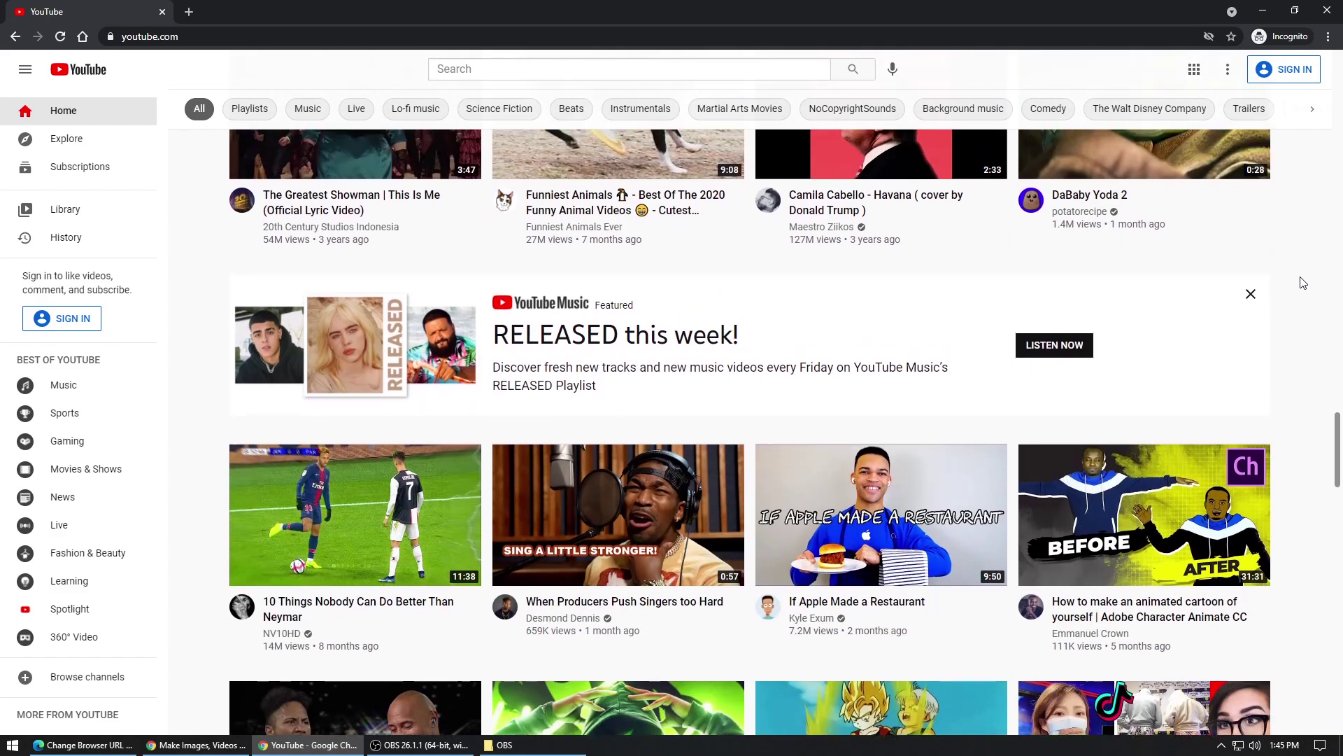
scroll(1302, 283, up, 3)
scroll(1295, 343, up, 1)
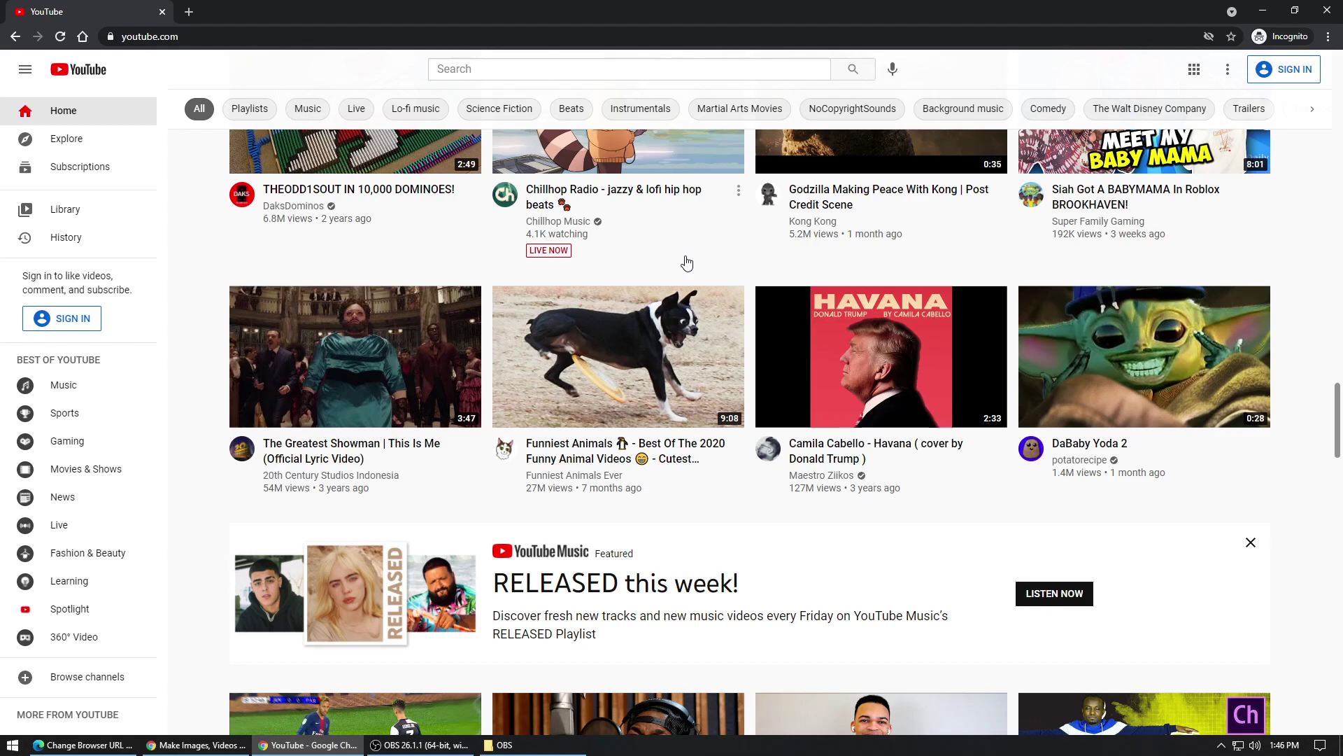
mouse_move(1233, 373)
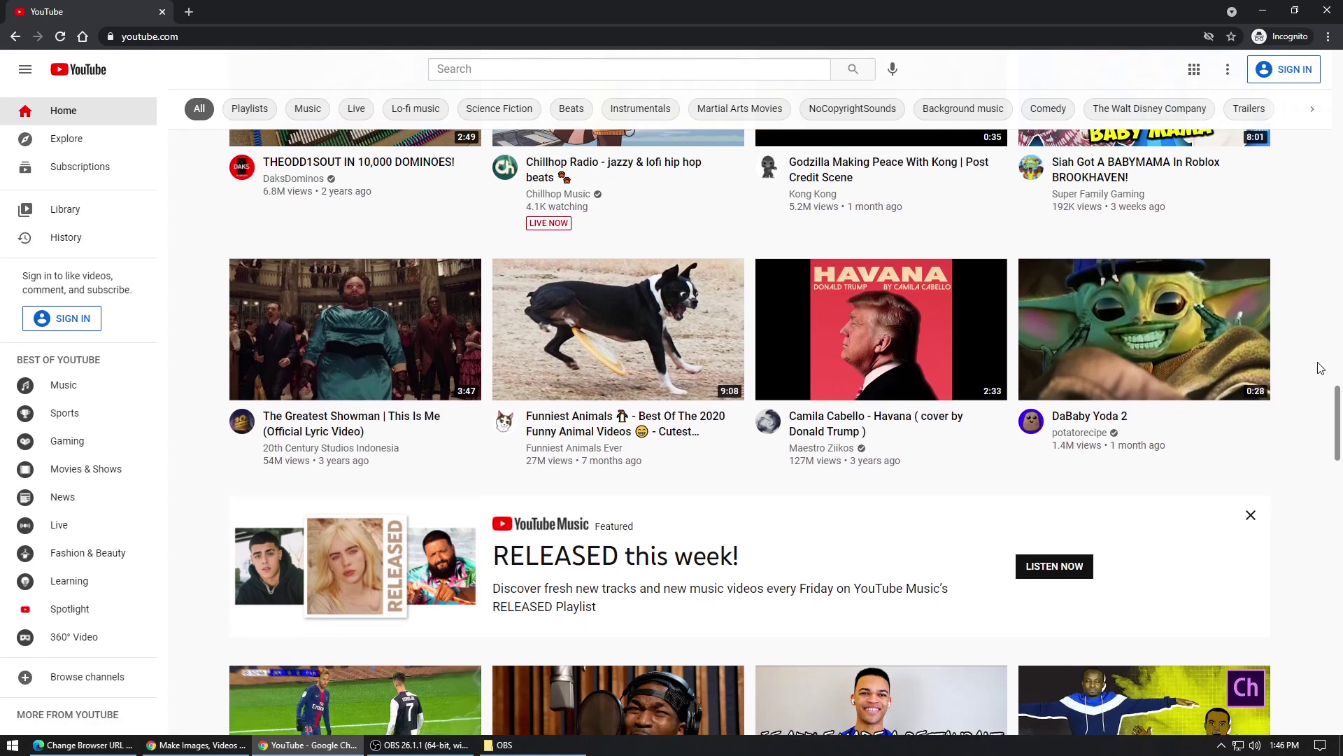
scroll(1320, 368, down, 10)
scroll(1320, 368, down, 8)
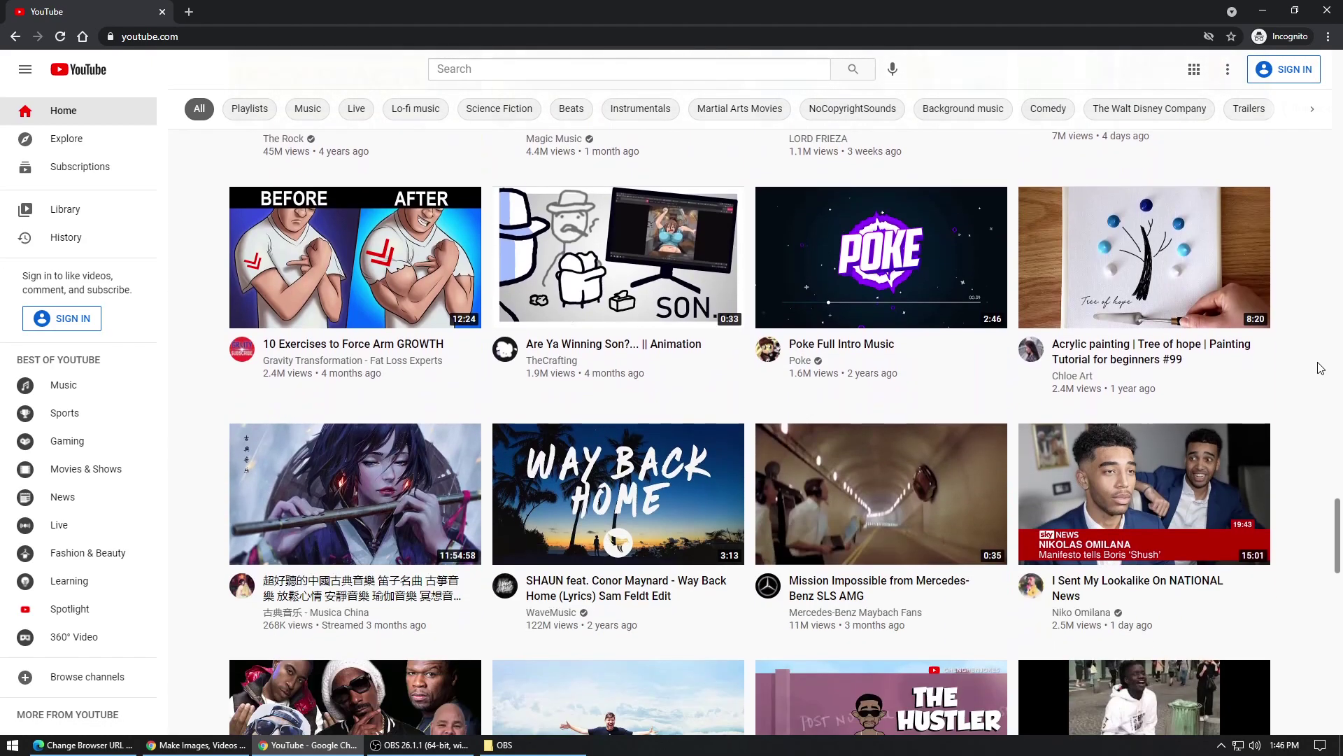
mouse_move(944, 514)
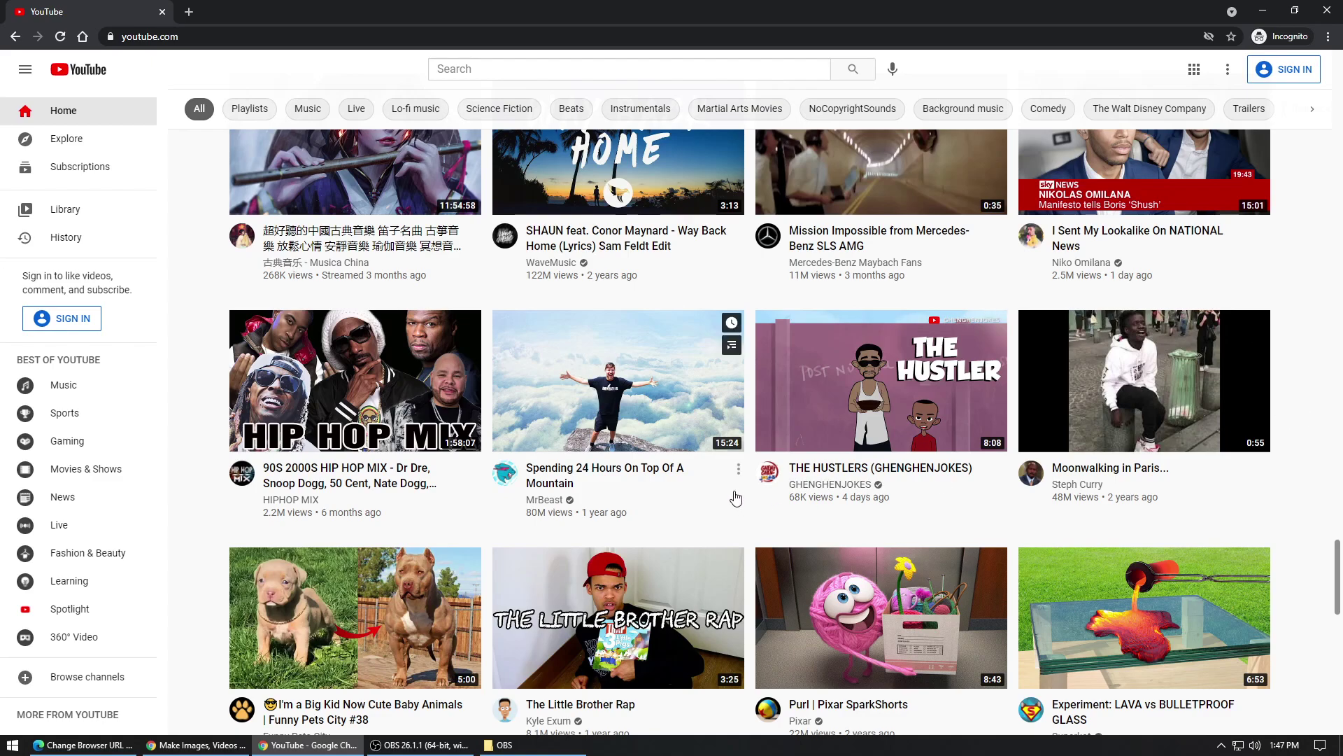
scroll(720, 525, down, 3)
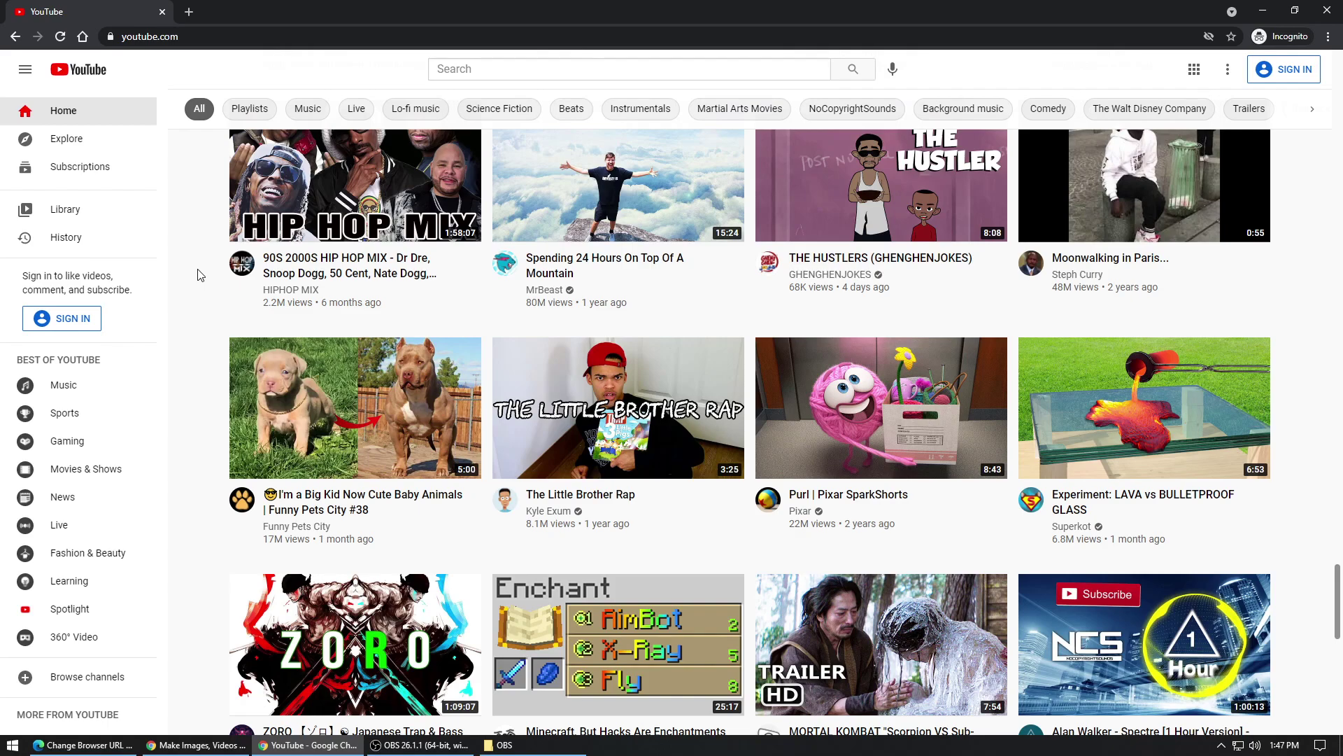
Close the YouTube window, switch to Adobe Spark and create a blank Facebook post graphic.
click(204, 745)
click(293, 745)
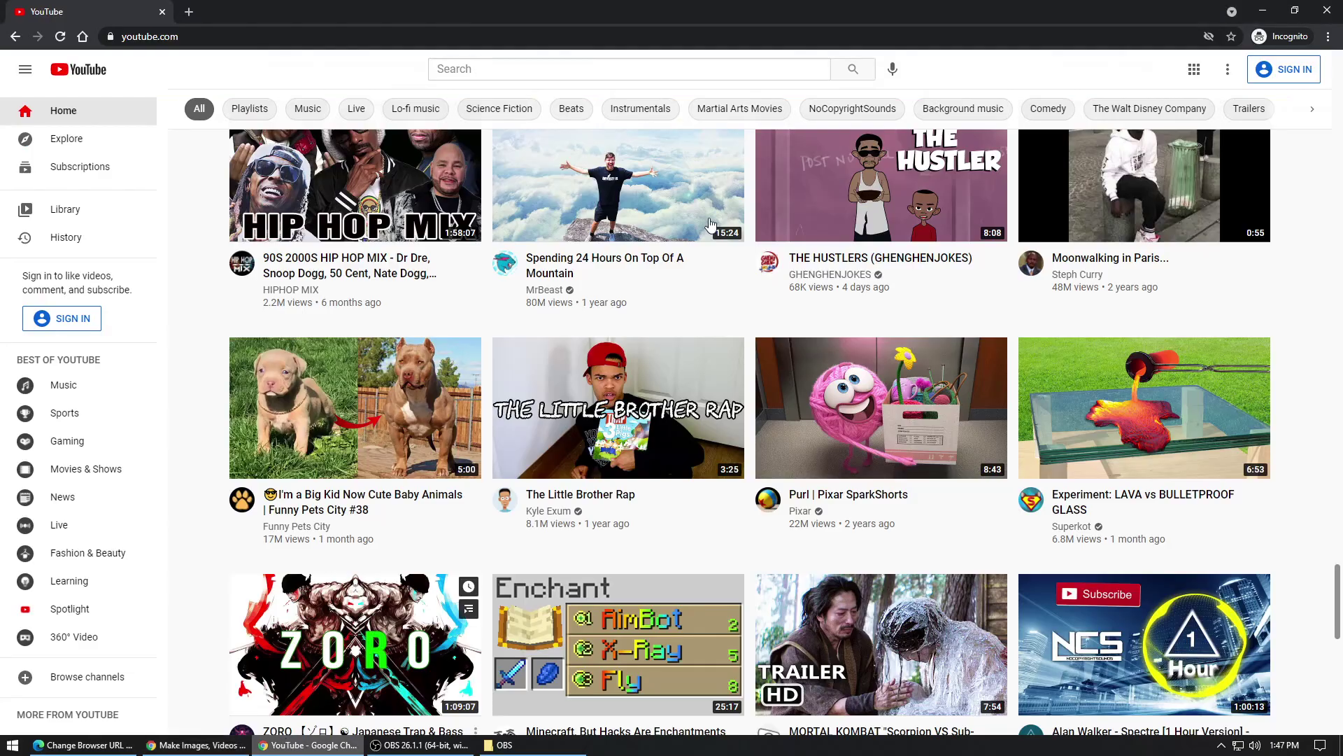
click(1327, 10)
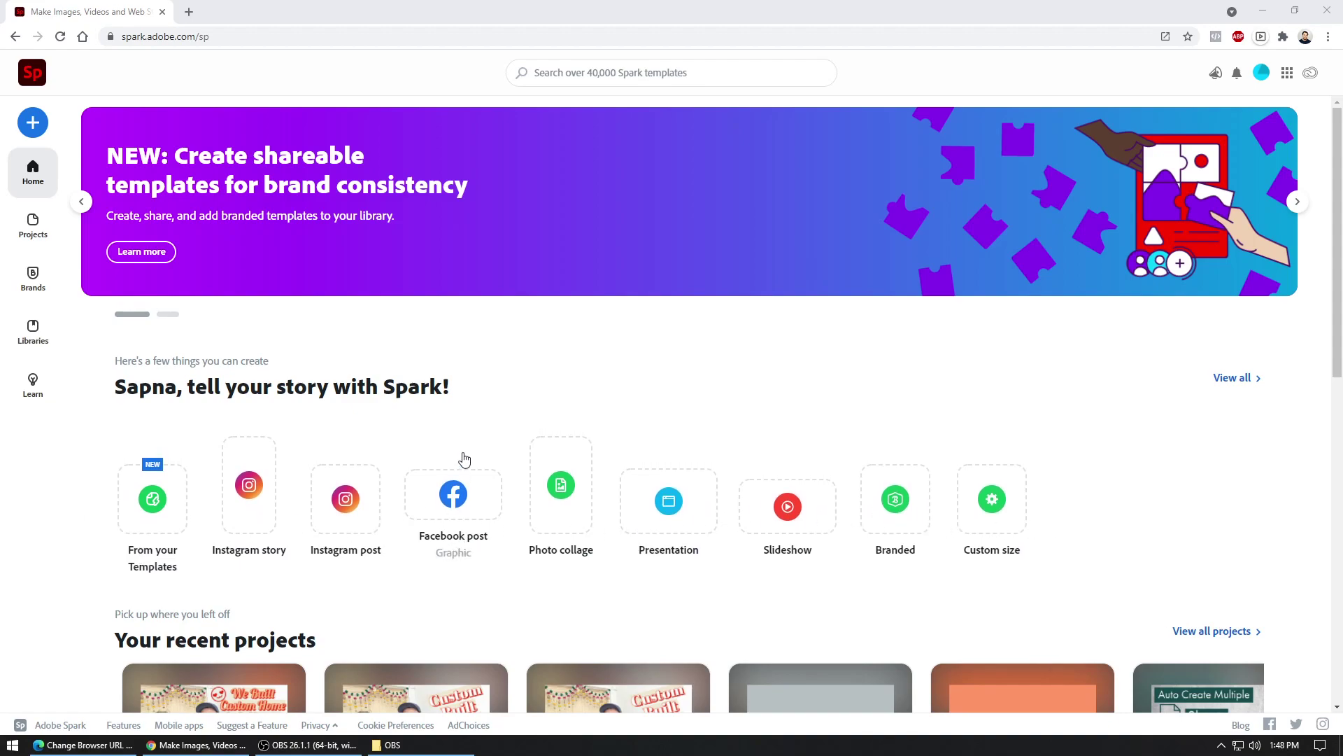
click(471, 499)
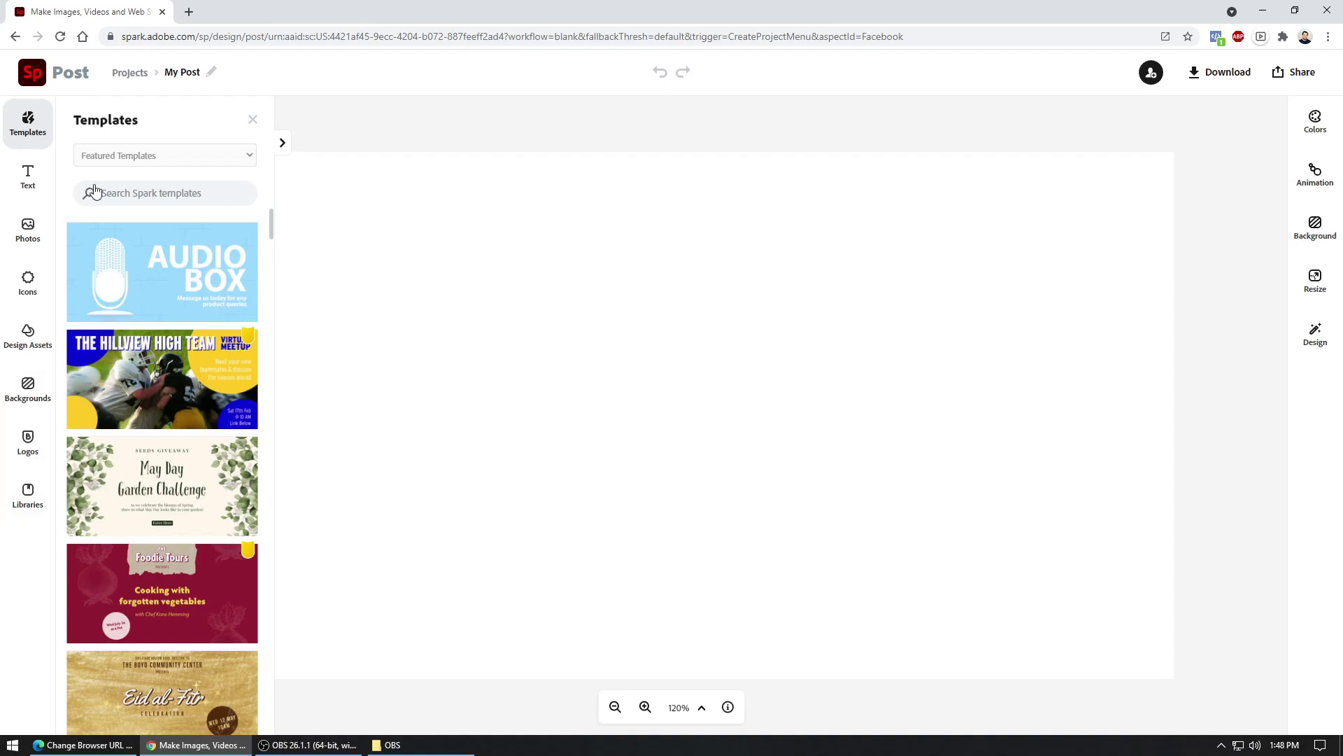
click(391, 264)
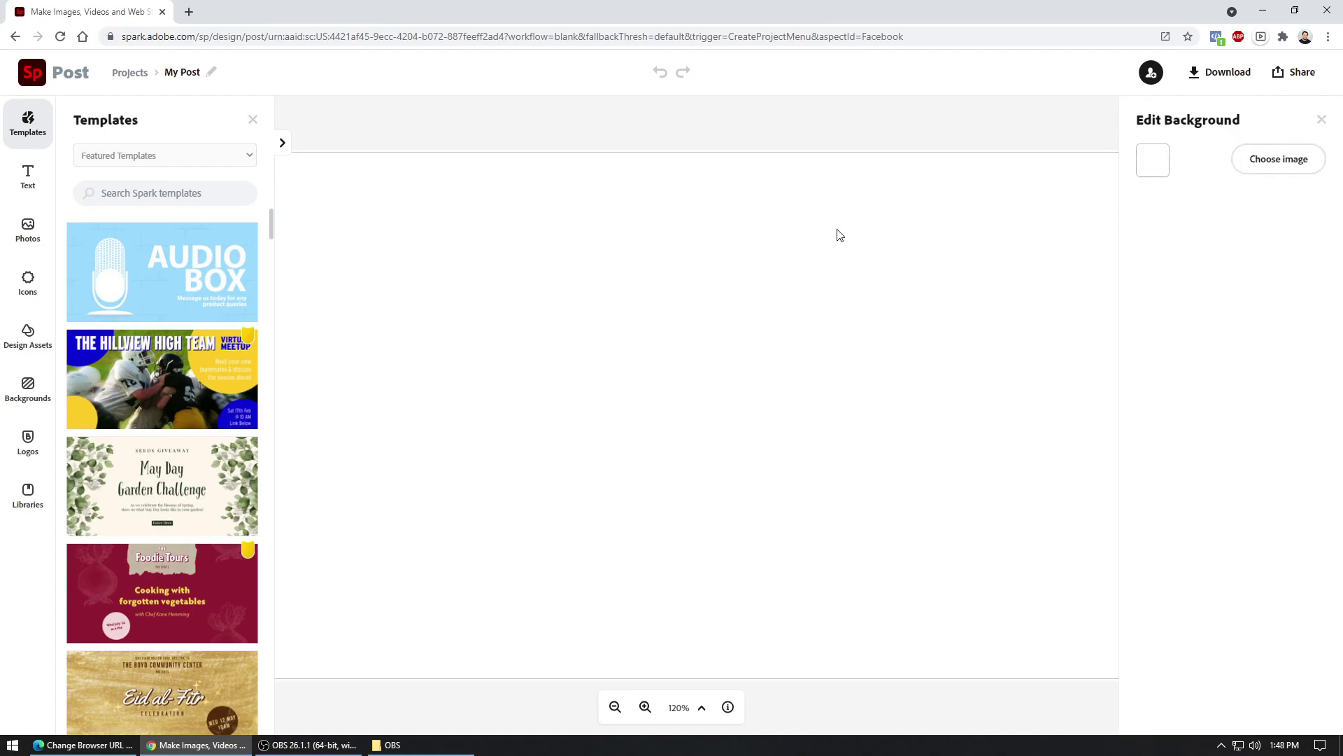
click(838, 122)
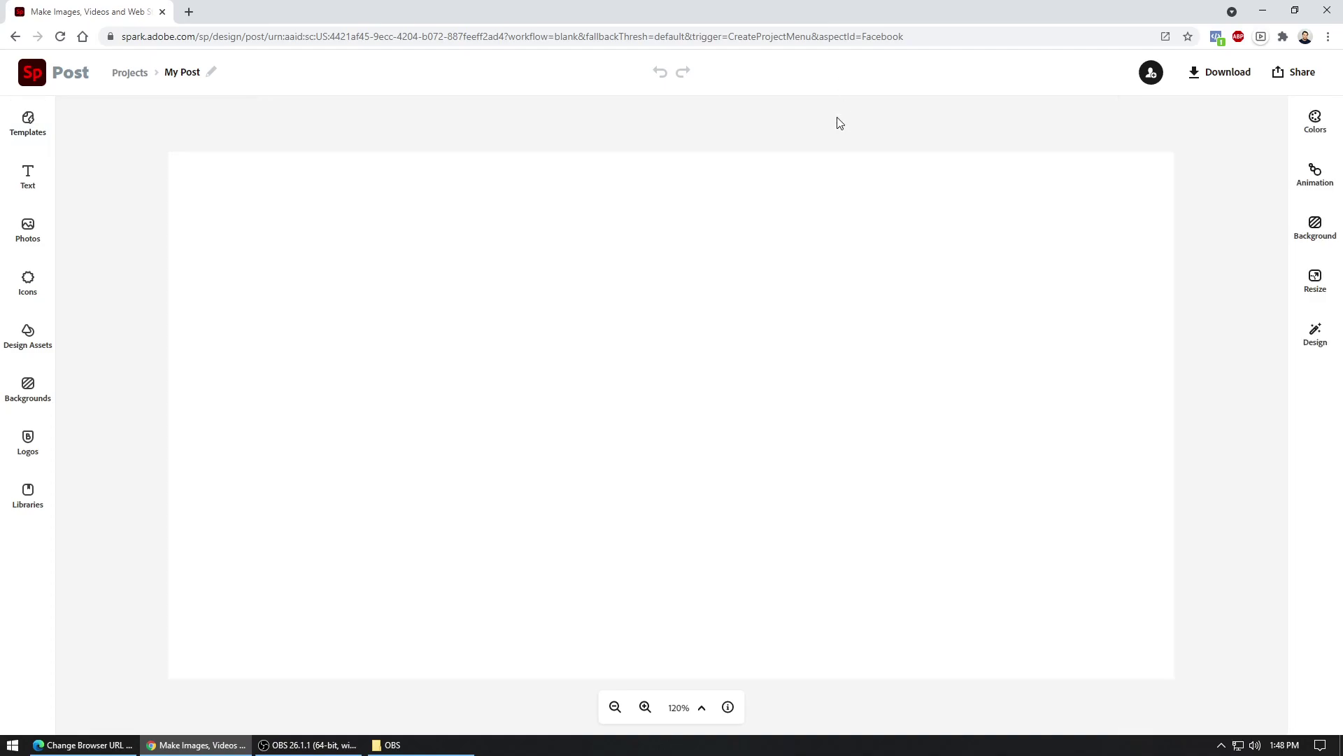
Resize the blank canvas to the Youtube thumbnail format, 1280 x 720.
click(1319, 283)
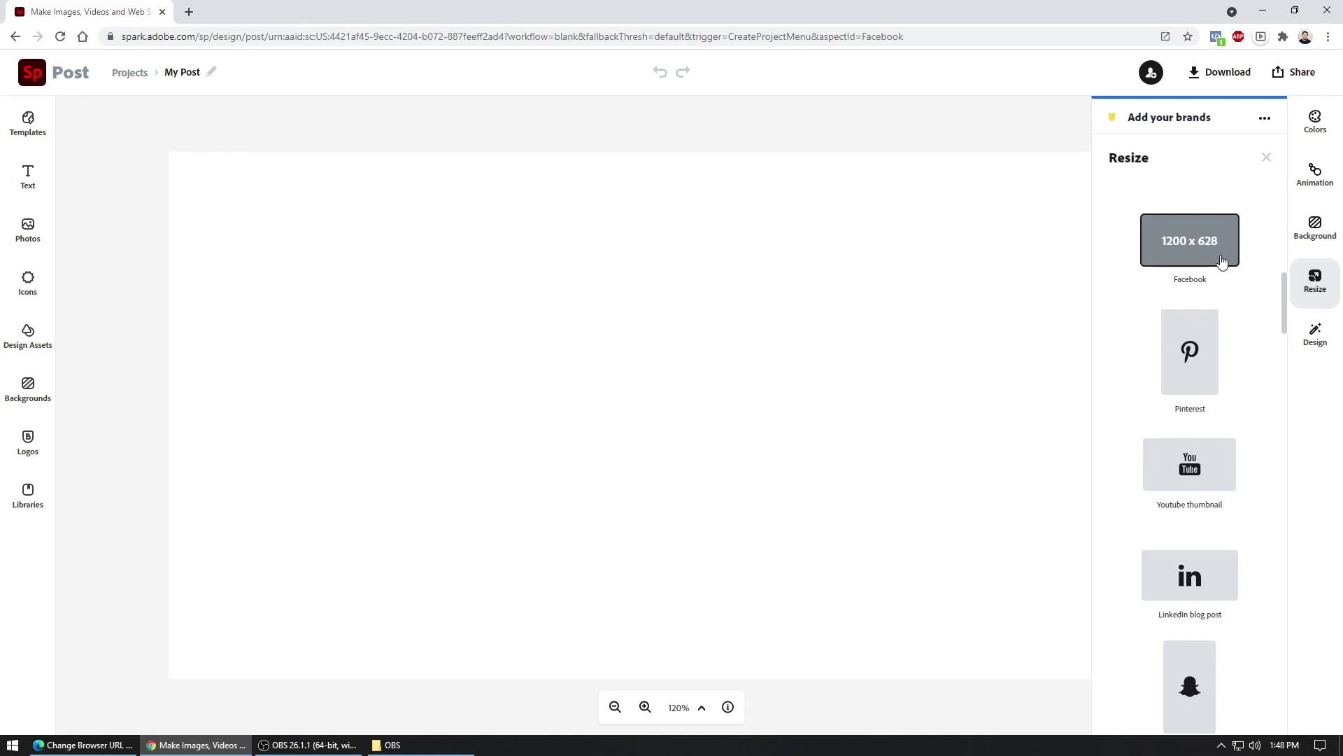
scroll(1218, 263, down, 1)
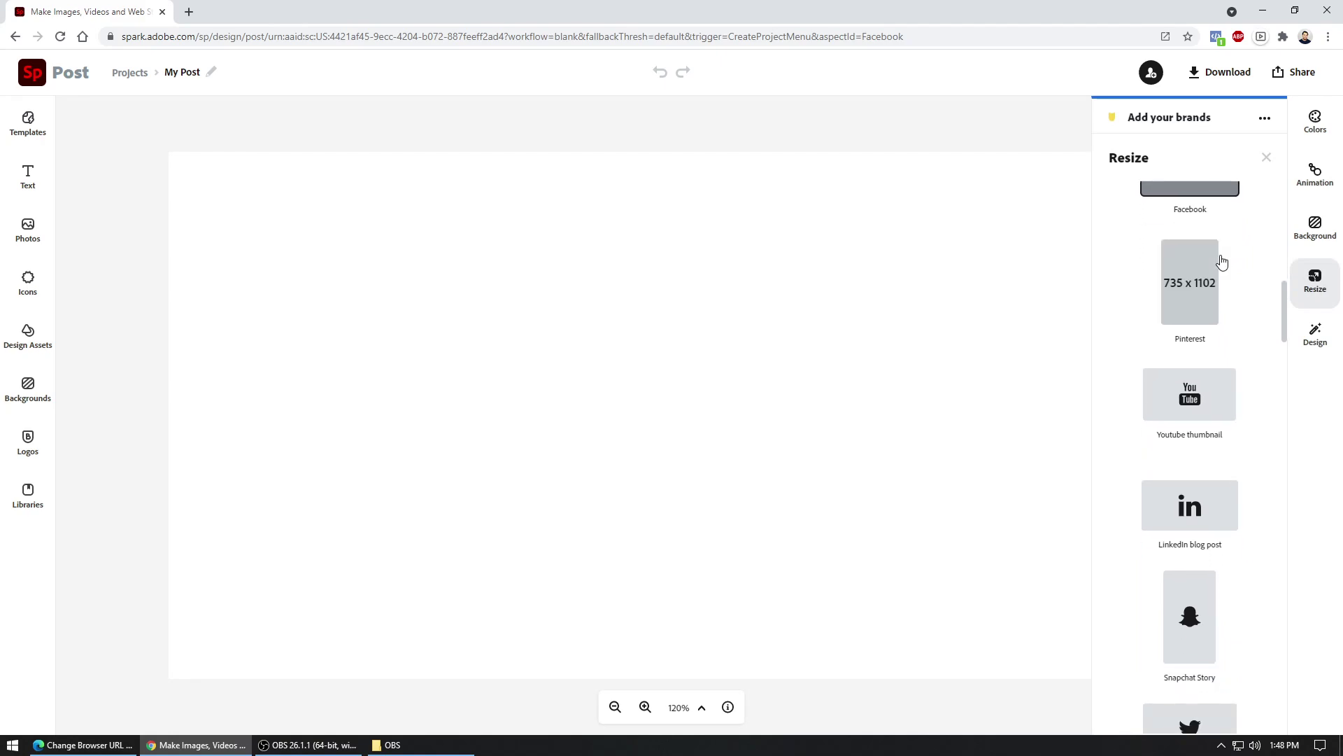
click(1182, 415)
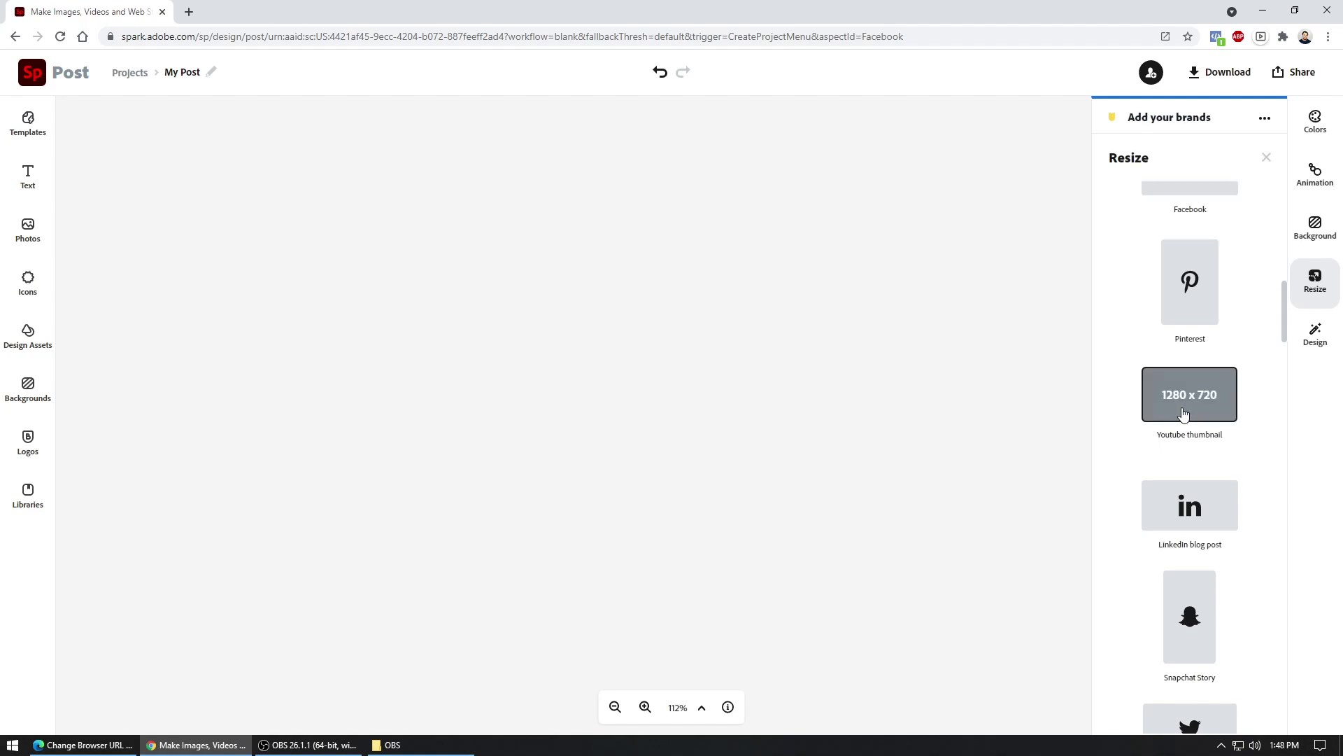
click(906, 126)
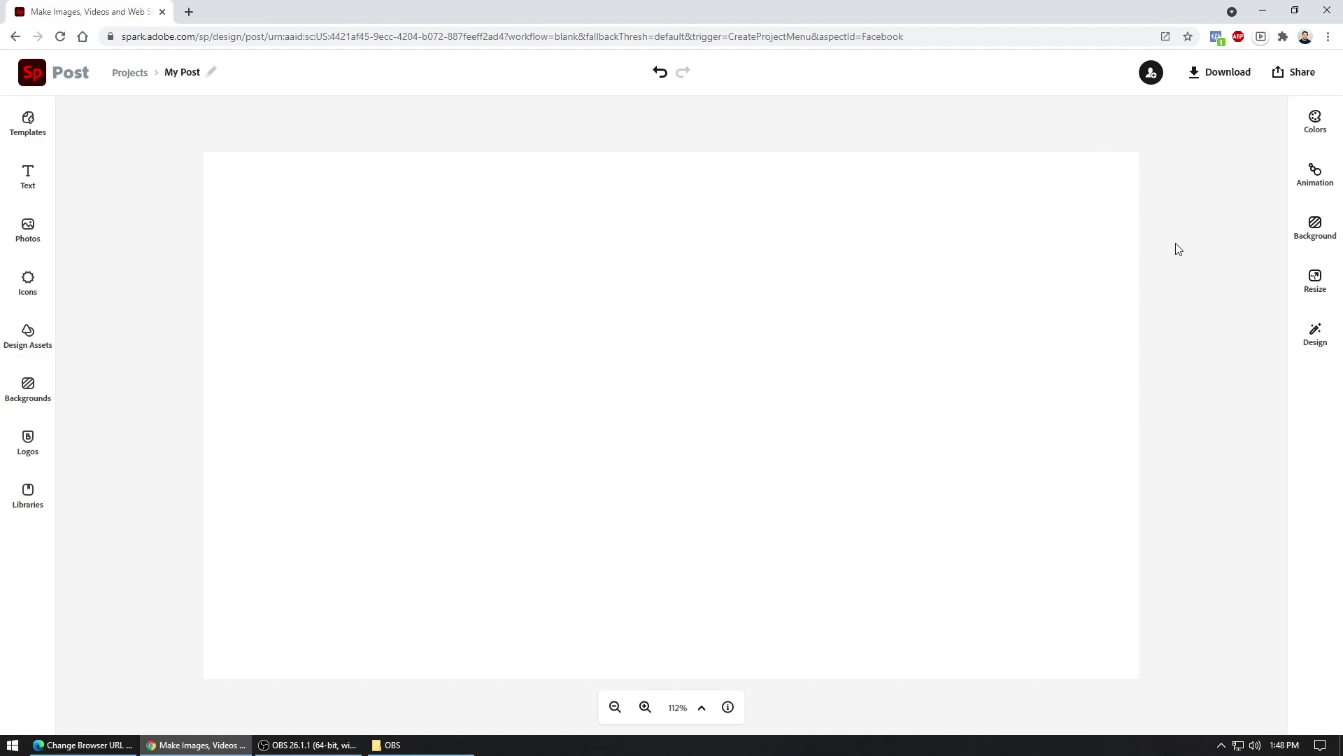
Try several zoom levels on the blank canvas and leave the view at 100%.
click(702, 709)
click(684, 585)
click(645, 707)
click(644, 708)
scroll(128, 427, down, 2)
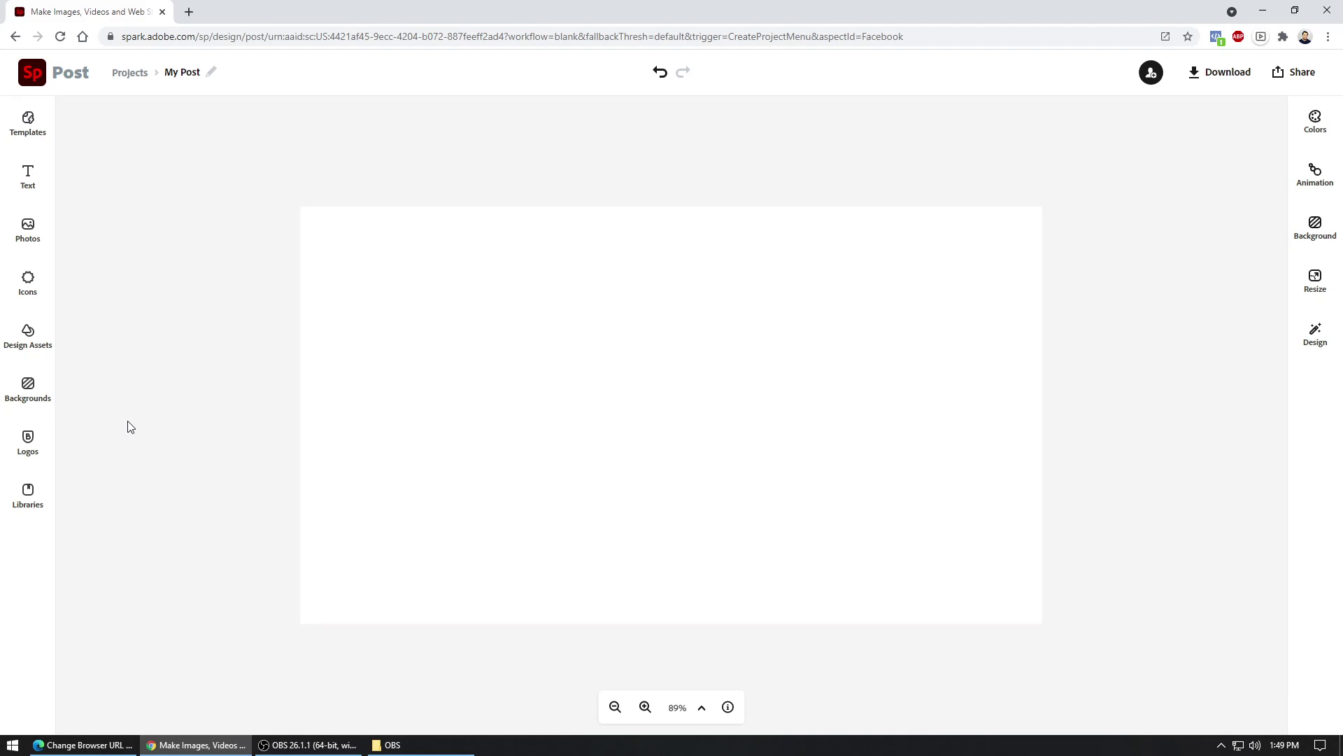
scroll(128, 427, up, 2)
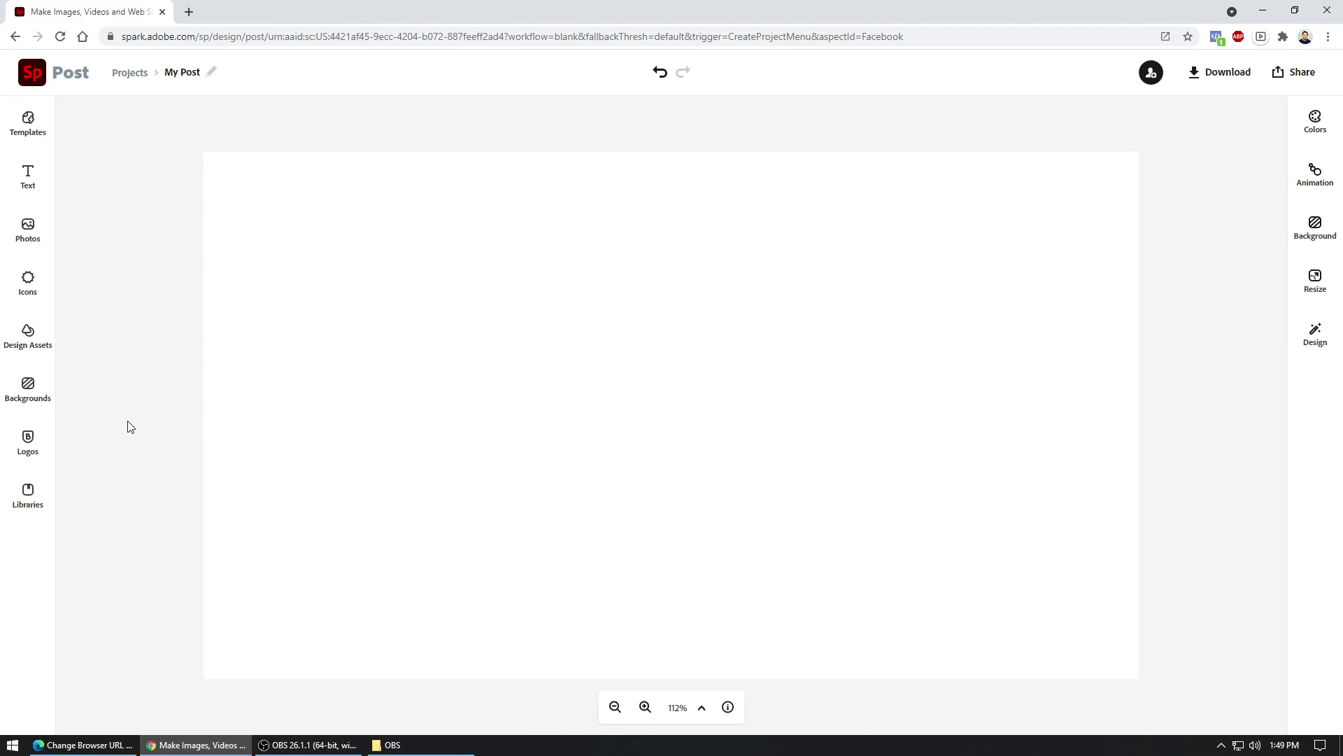
scroll(128, 427, up, 1)
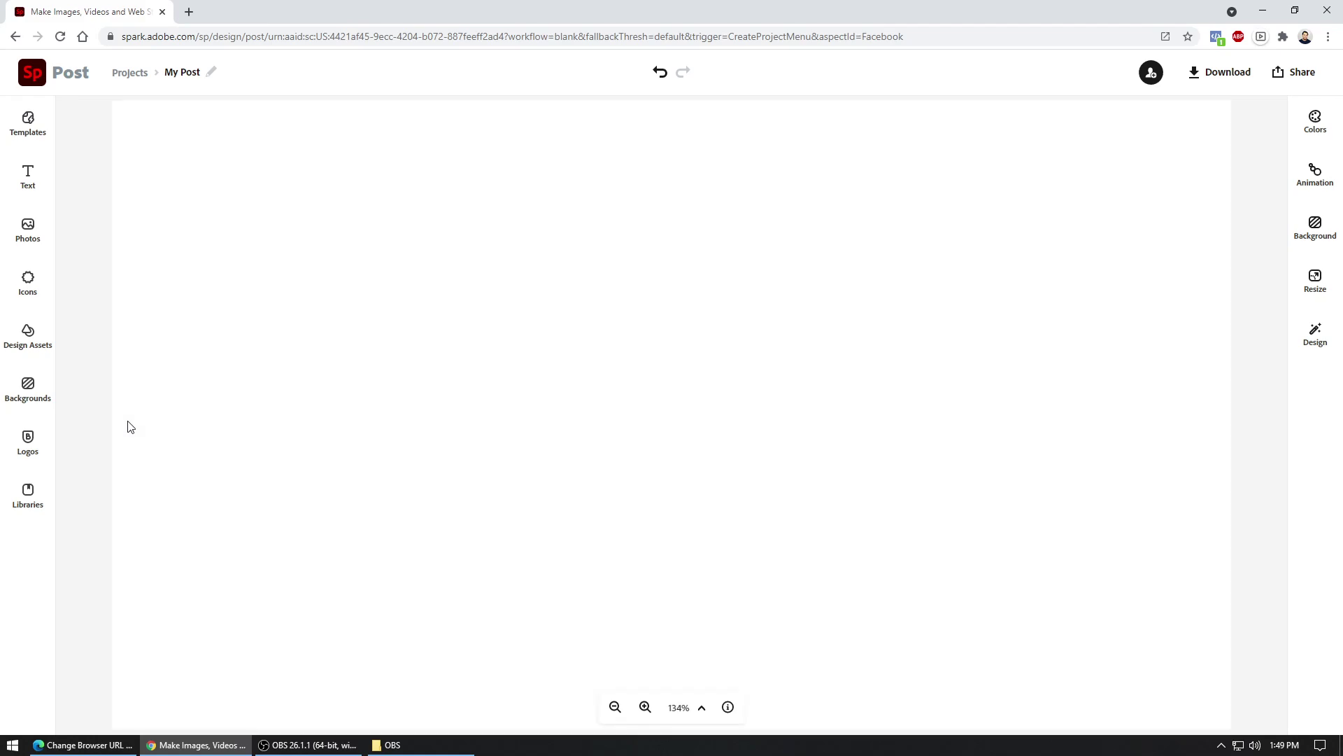
scroll(128, 427, down, 4)
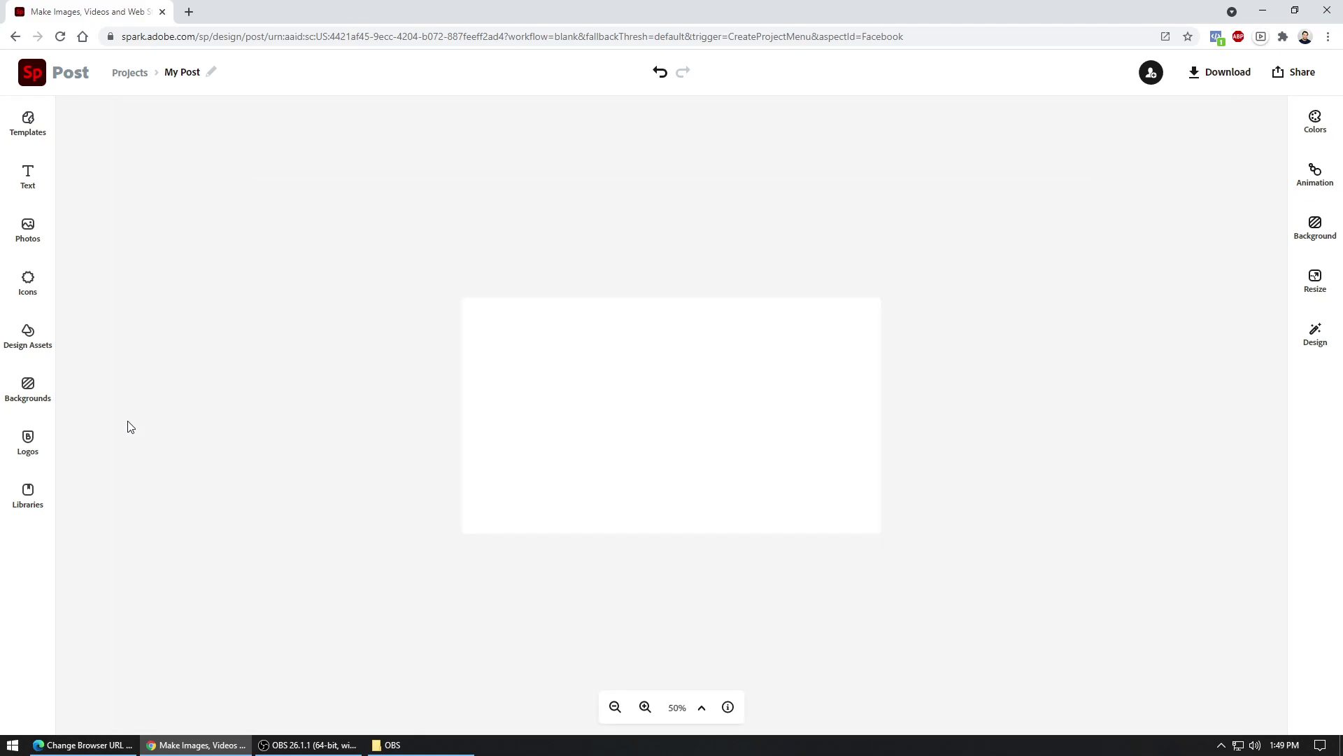
scroll(128, 426, up, 4)
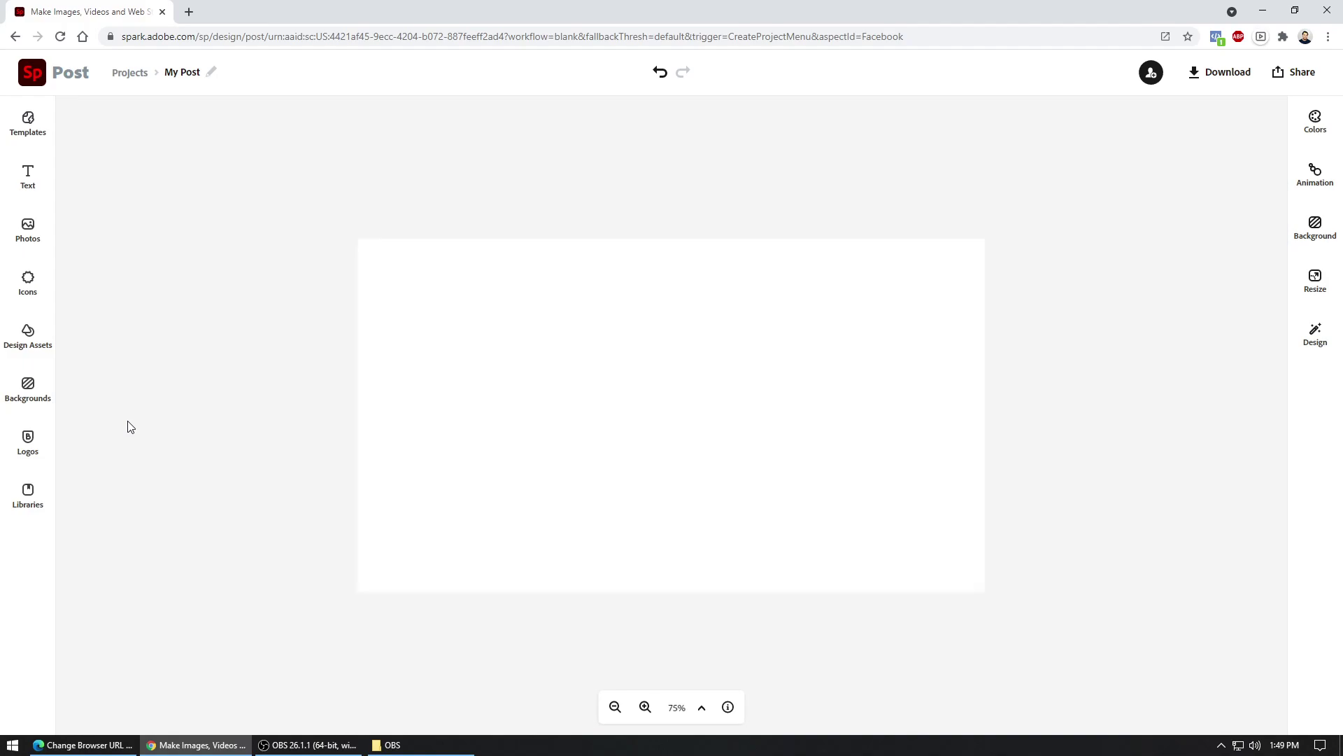
scroll(128, 427, up, 1)
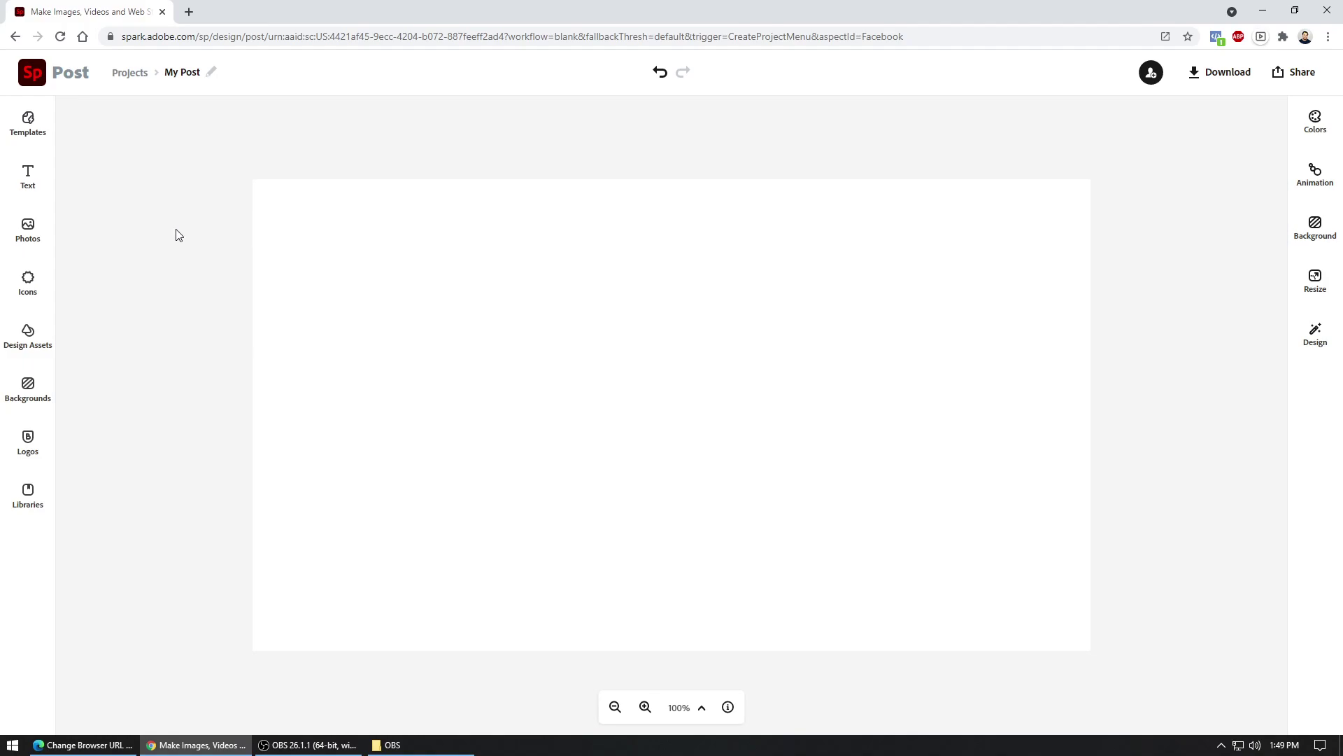
Search the free photos for "youtube".
click(35, 231)
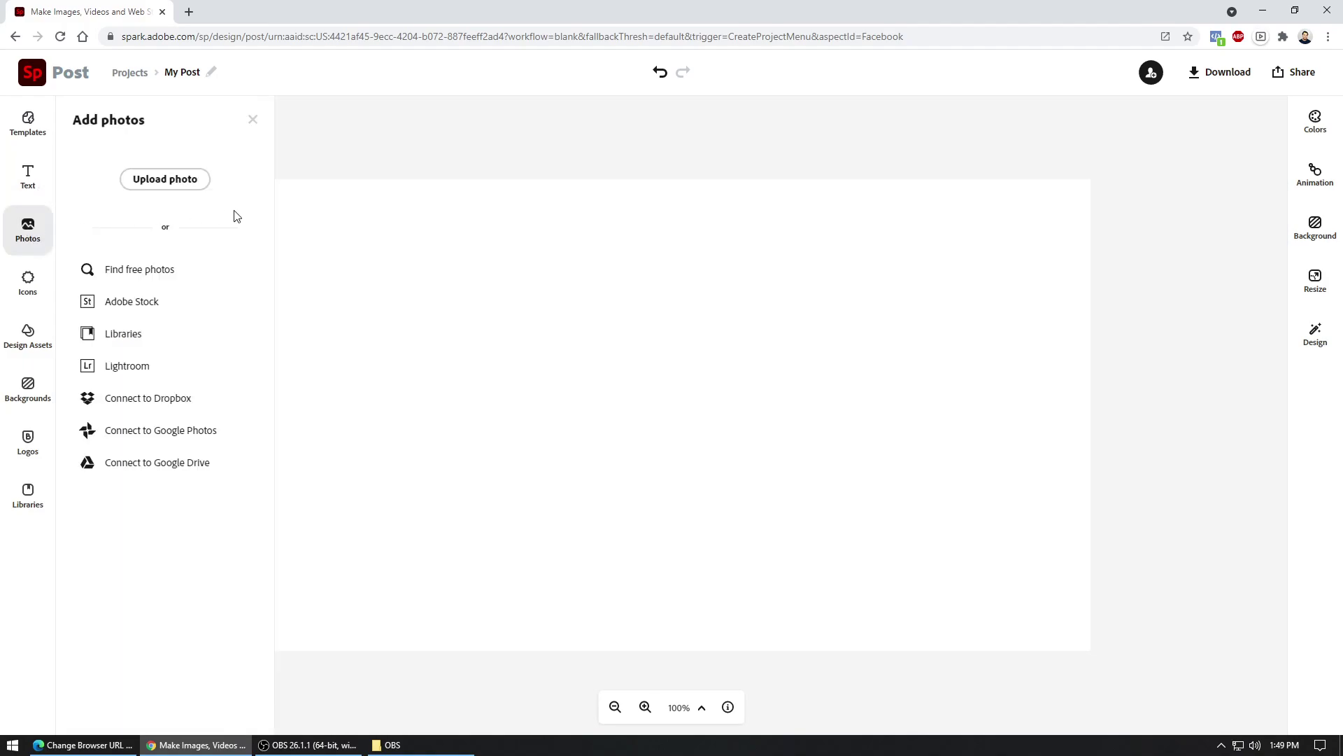
click(161, 273)
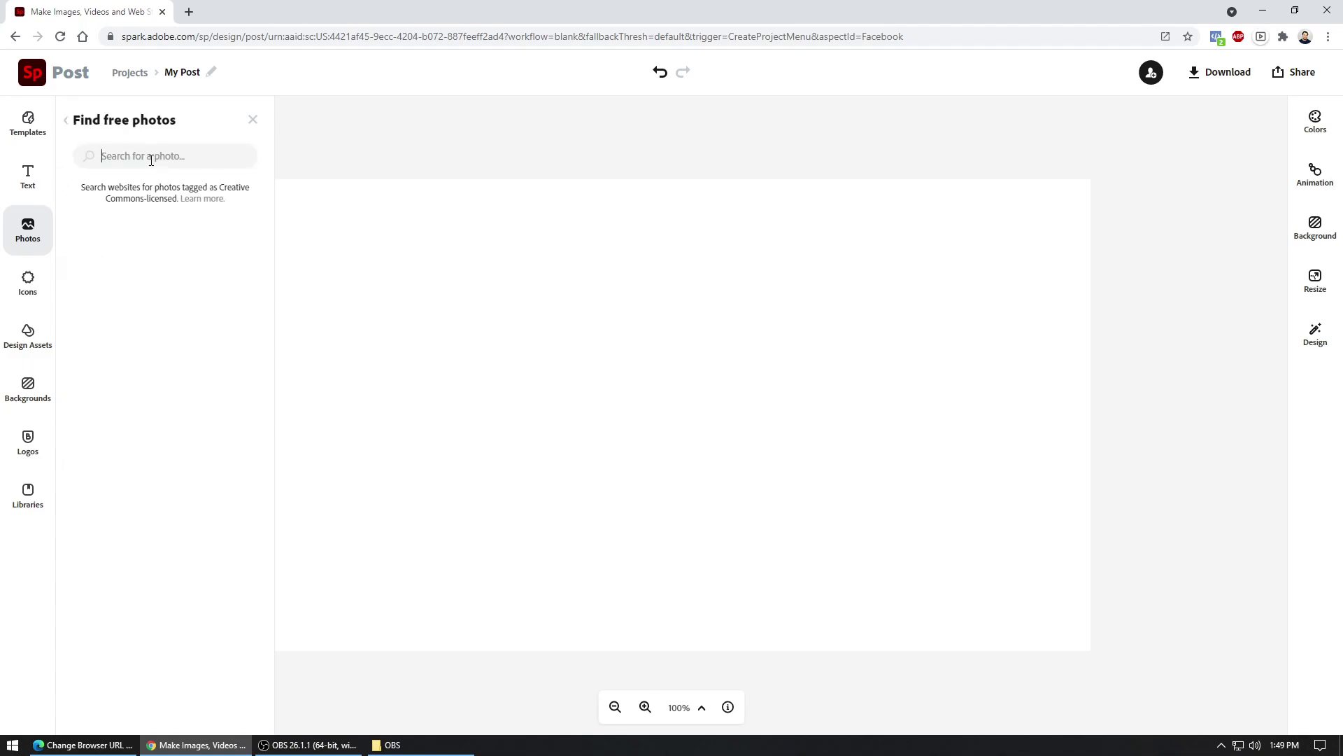
click(152, 161)
text(youtube)
key(Return)
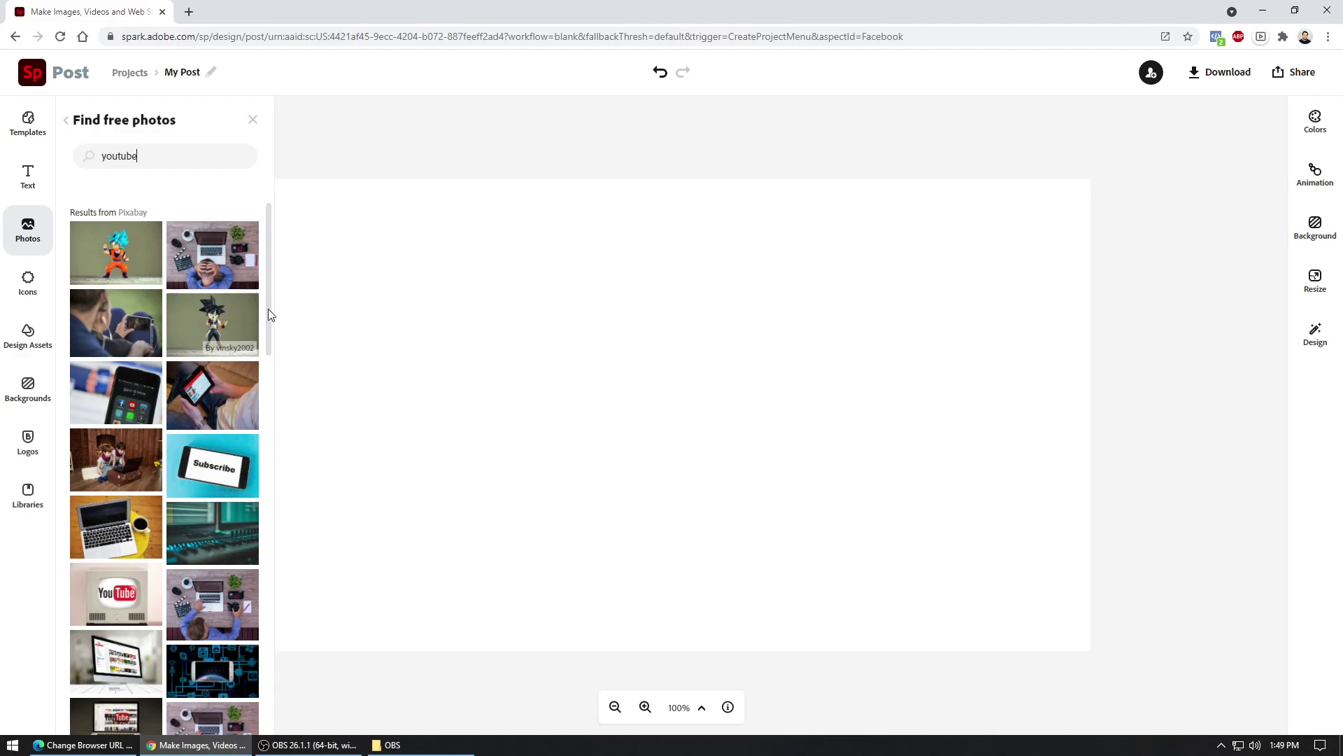
Add the photo of the man holding his head before a laptop and move it slightly up and left on the canvas.
click(212, 252)
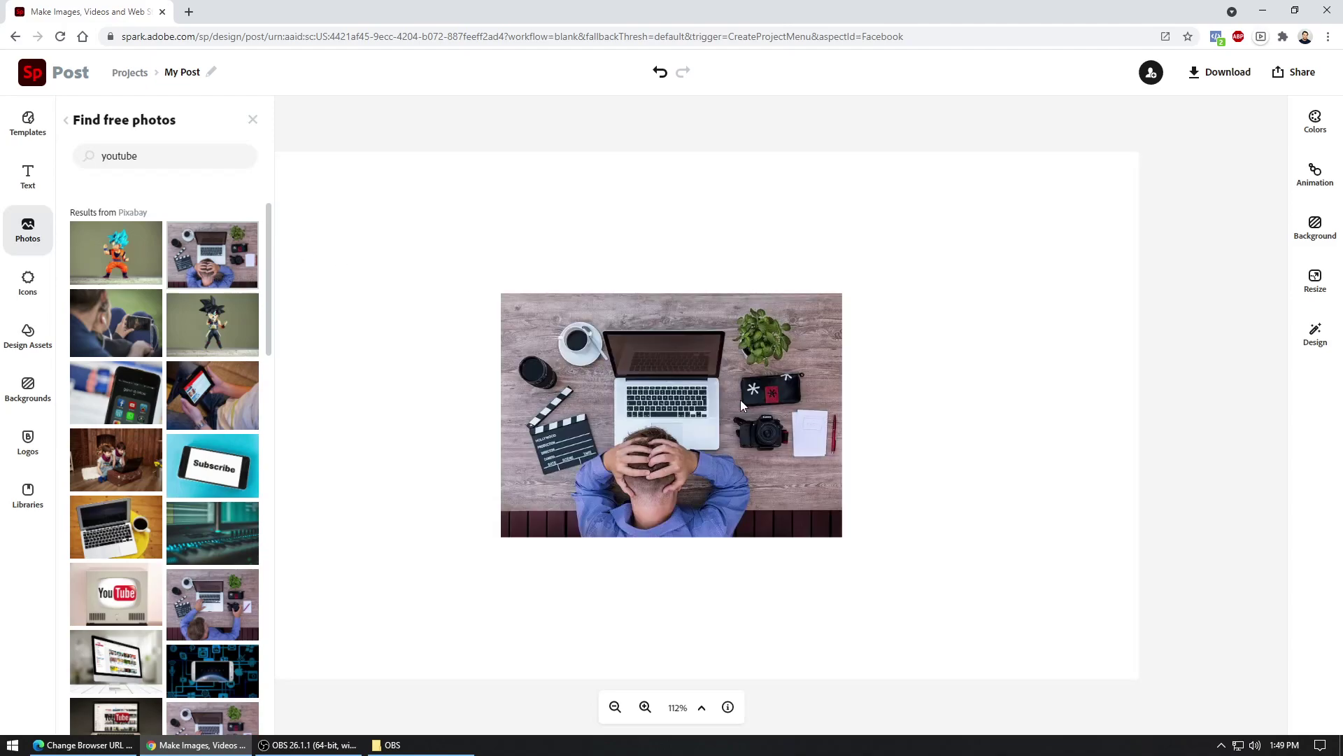
drag(745, 400, 701, 356)
click(466, 120)
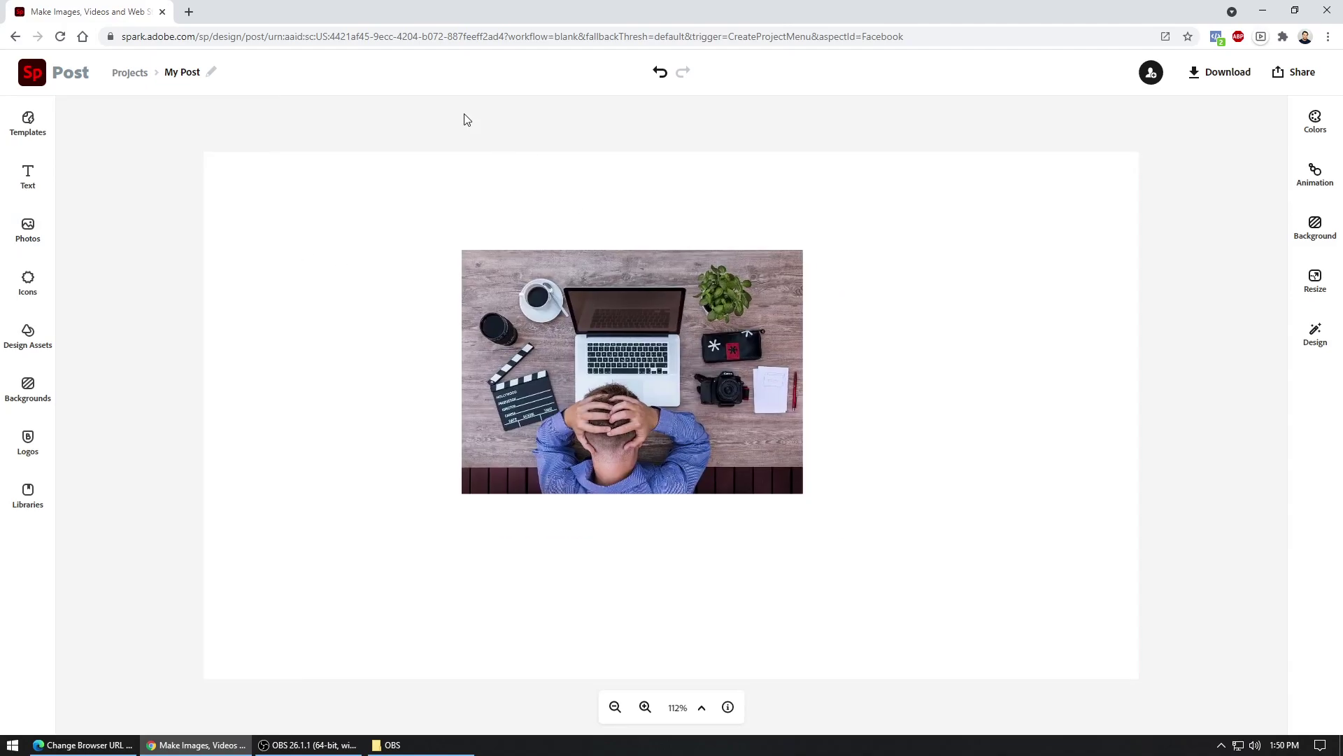
mouse_move(636, 414)
mouse_down()
mouse_move(539, 397)
mouse_move(624, 405)
mouse_up()
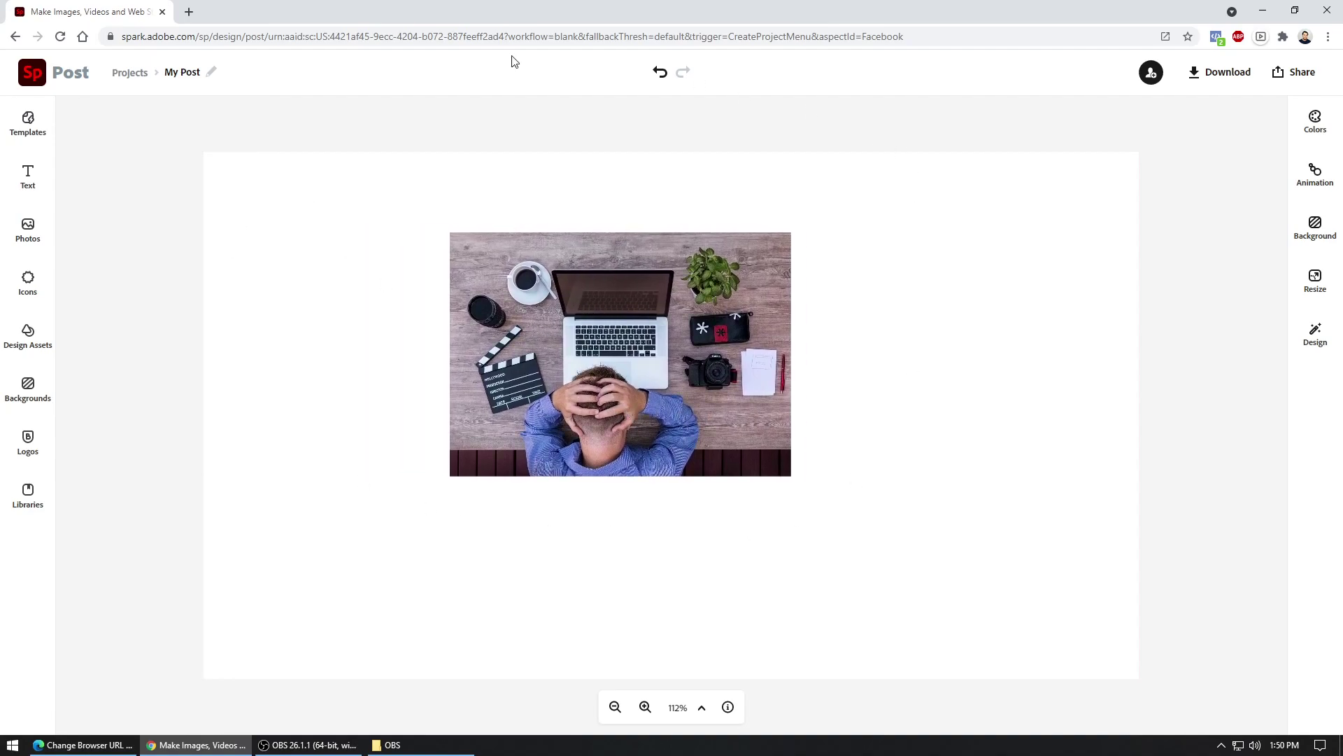
Remove the background from the laptop photo and shift the cutout slightly left and down on the canvas.
click(624, 307)
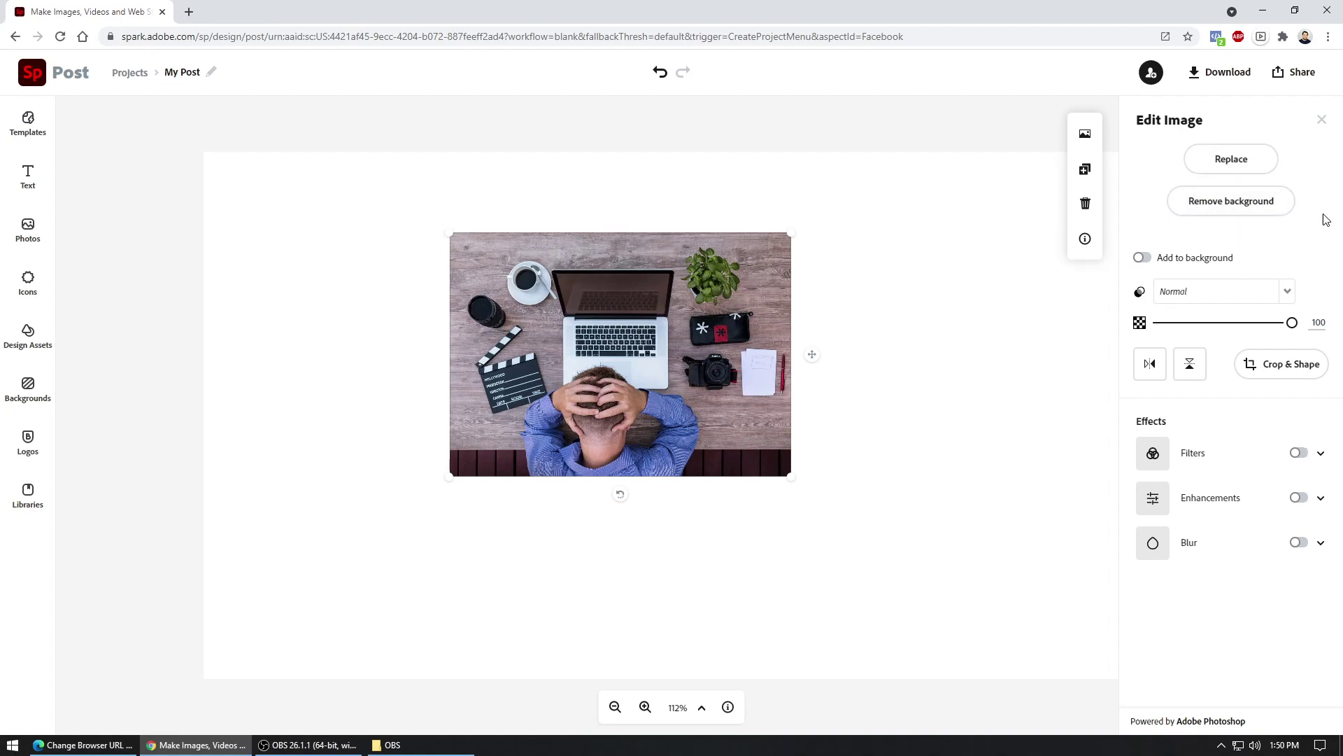
click(1251, 210)
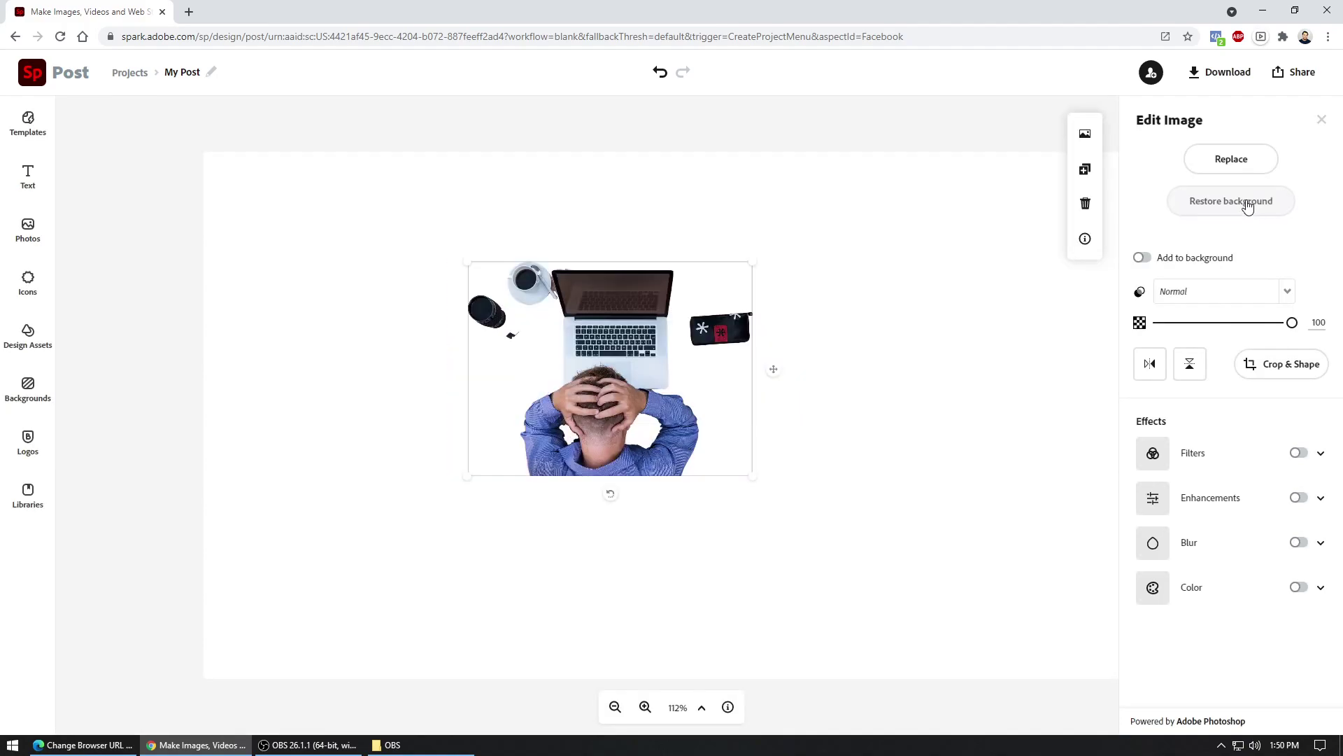
click(766, 123)
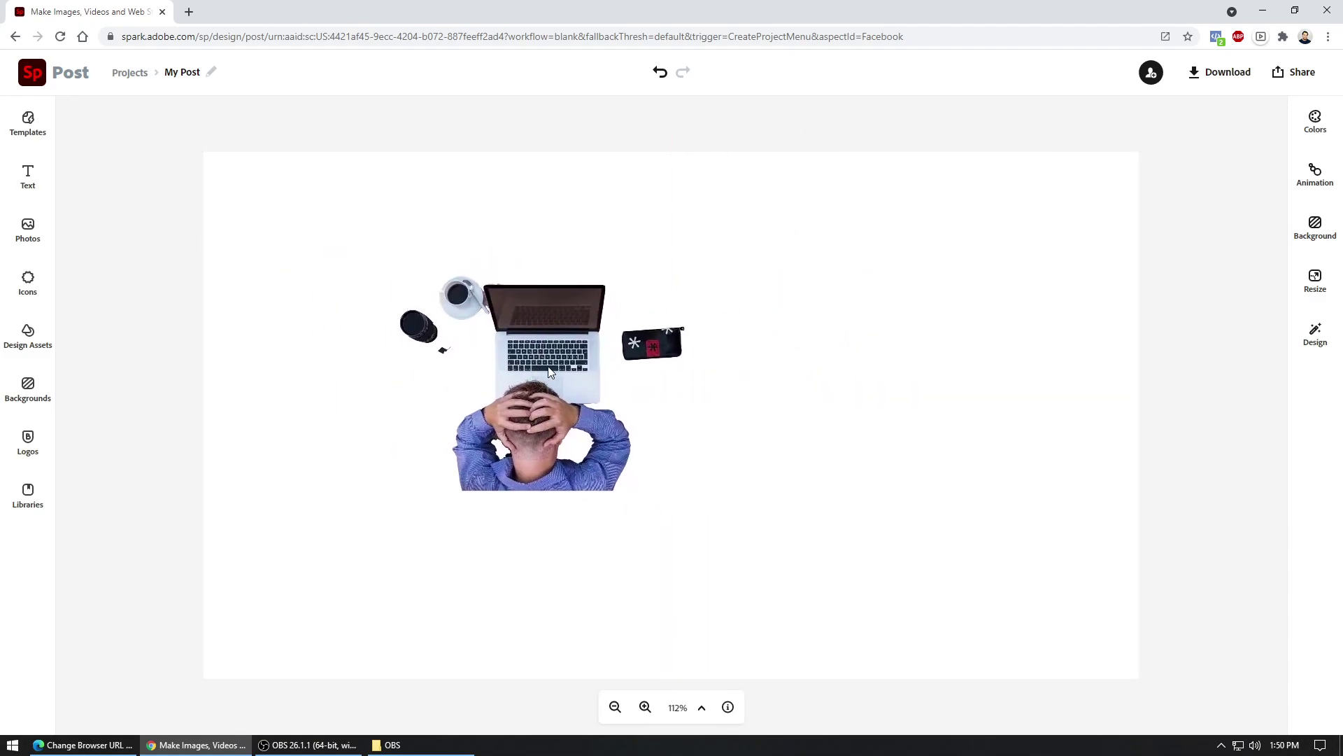
click(546, 371)
Set the canvas background to a dark reddish brown (#7B3819), darkened from the orange palette colour.
click(868, 265)
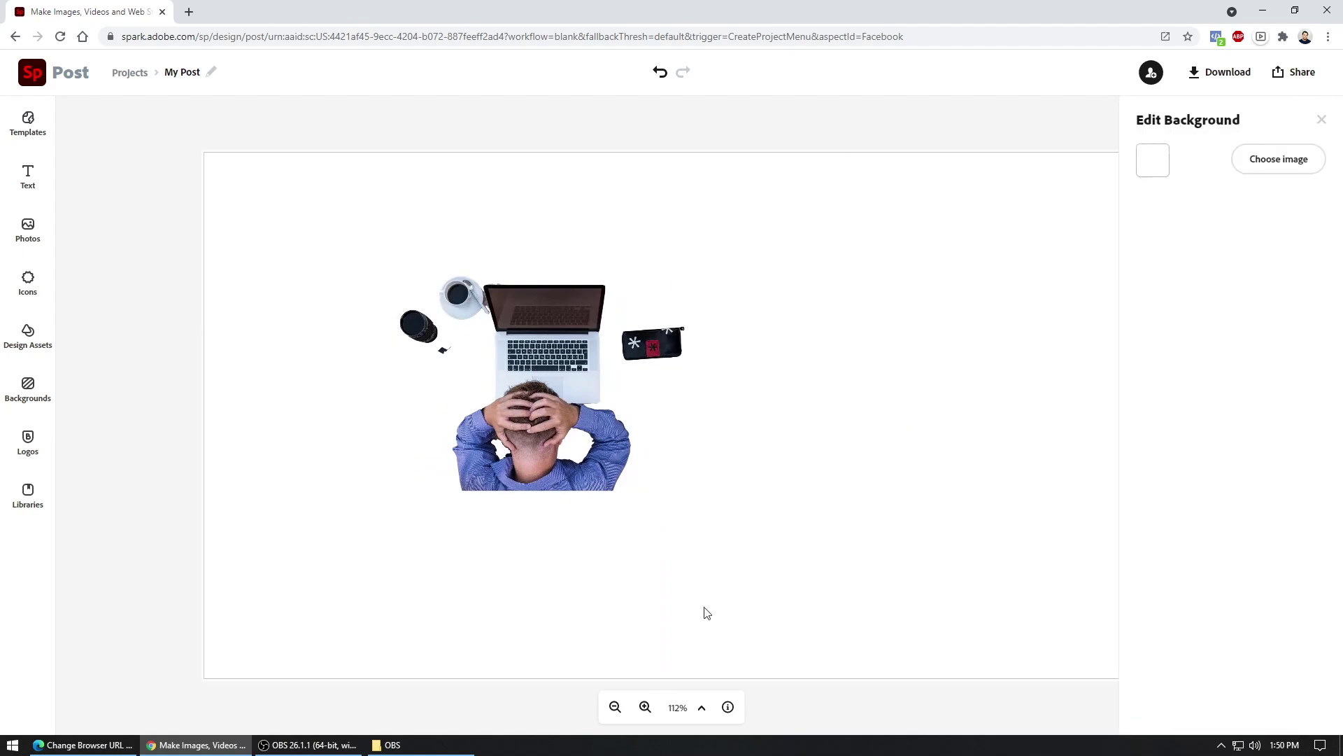
click(614, 710)
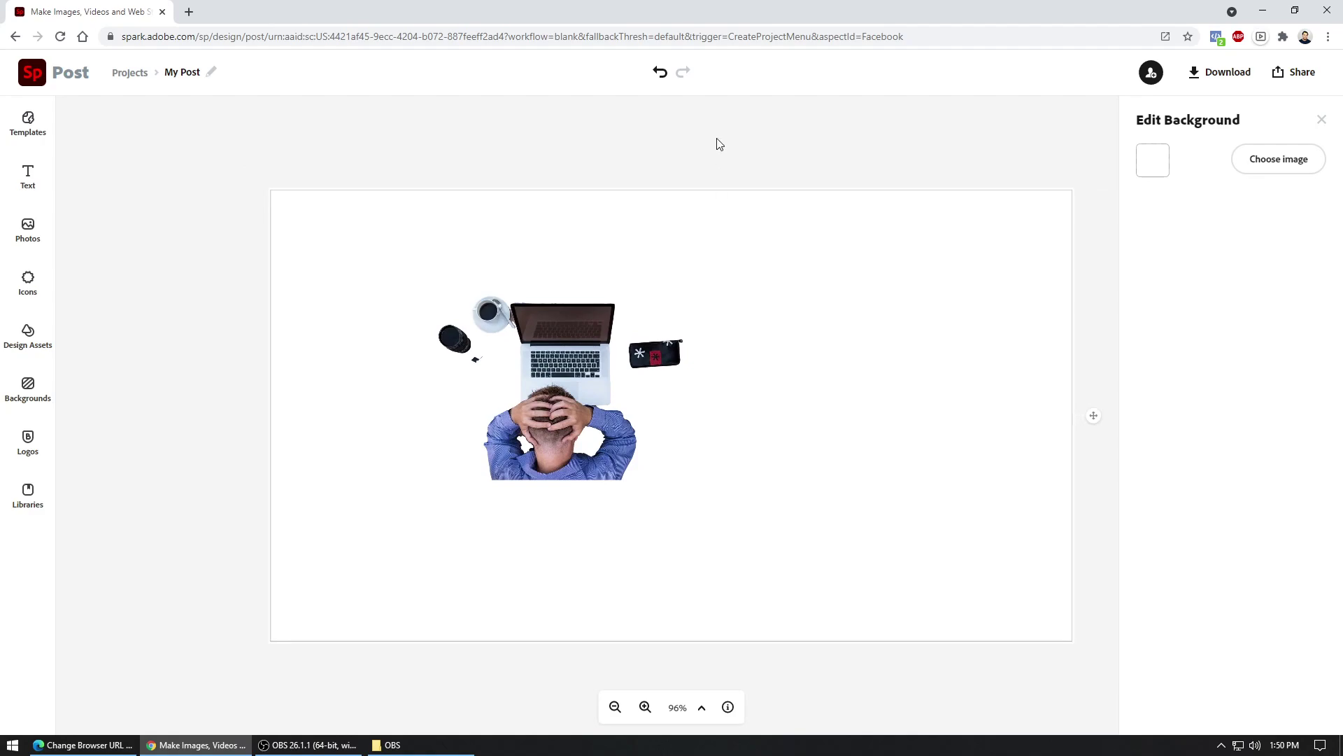
click(718, 142)
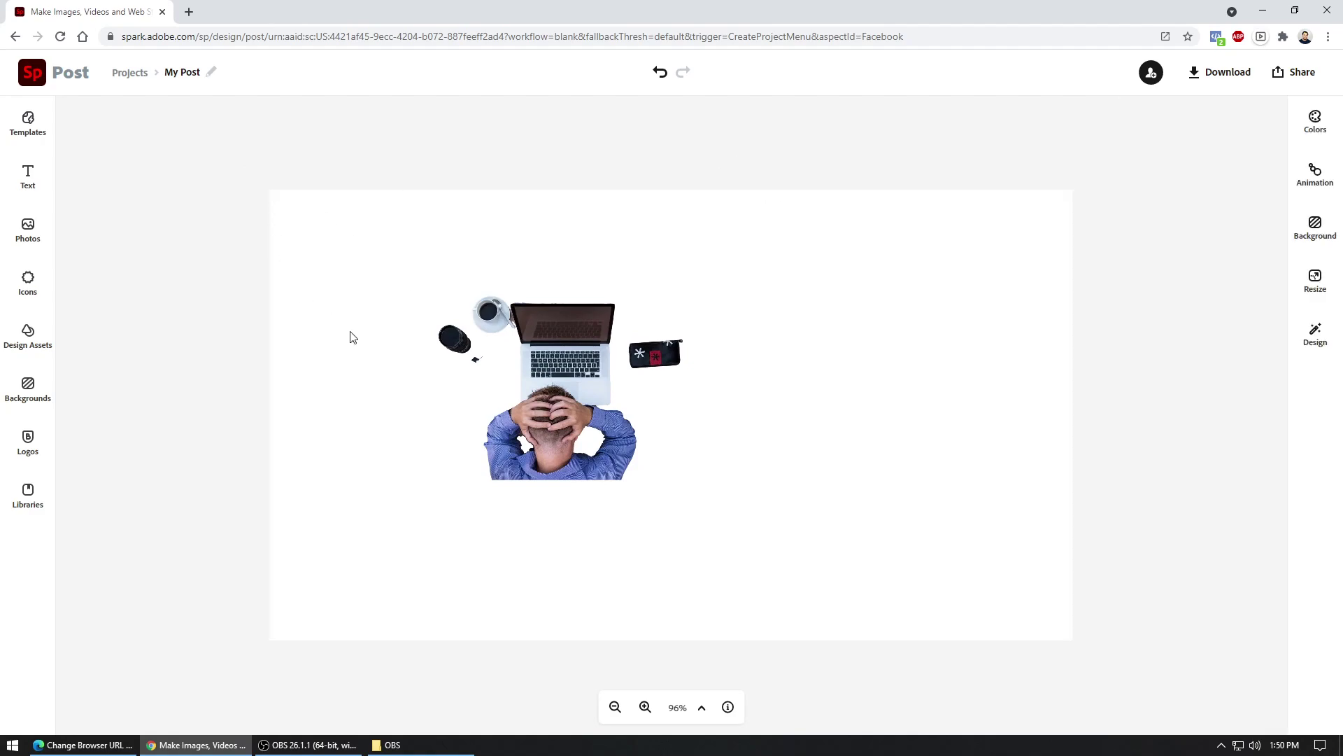
click(860, 326)
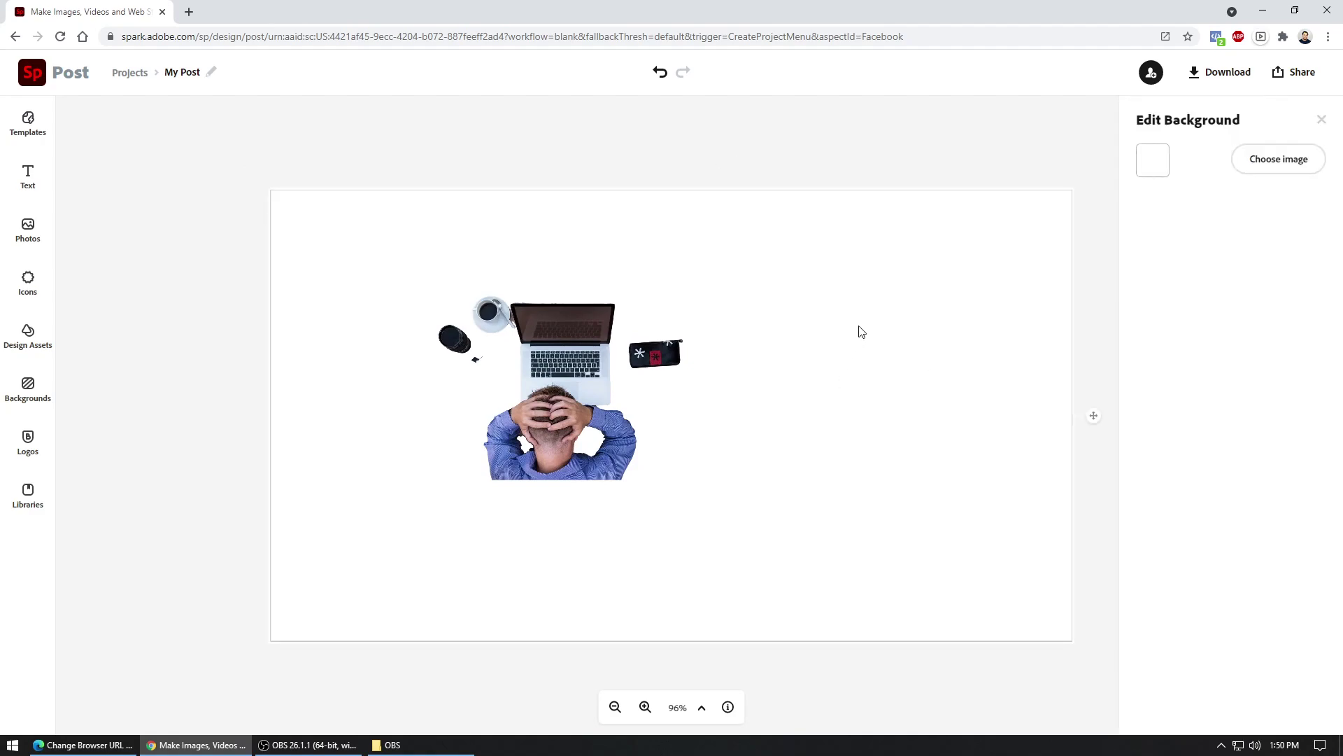
click(1158, 171)
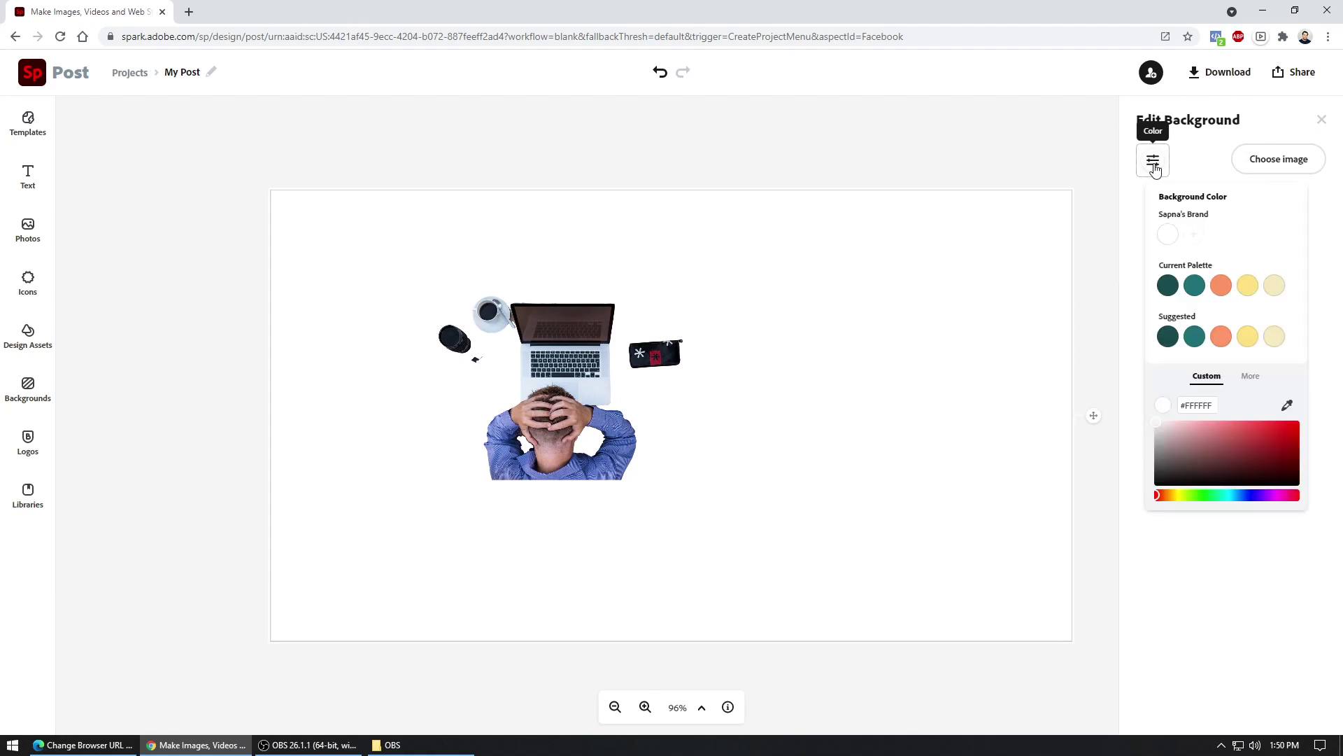
click(1189, 294)
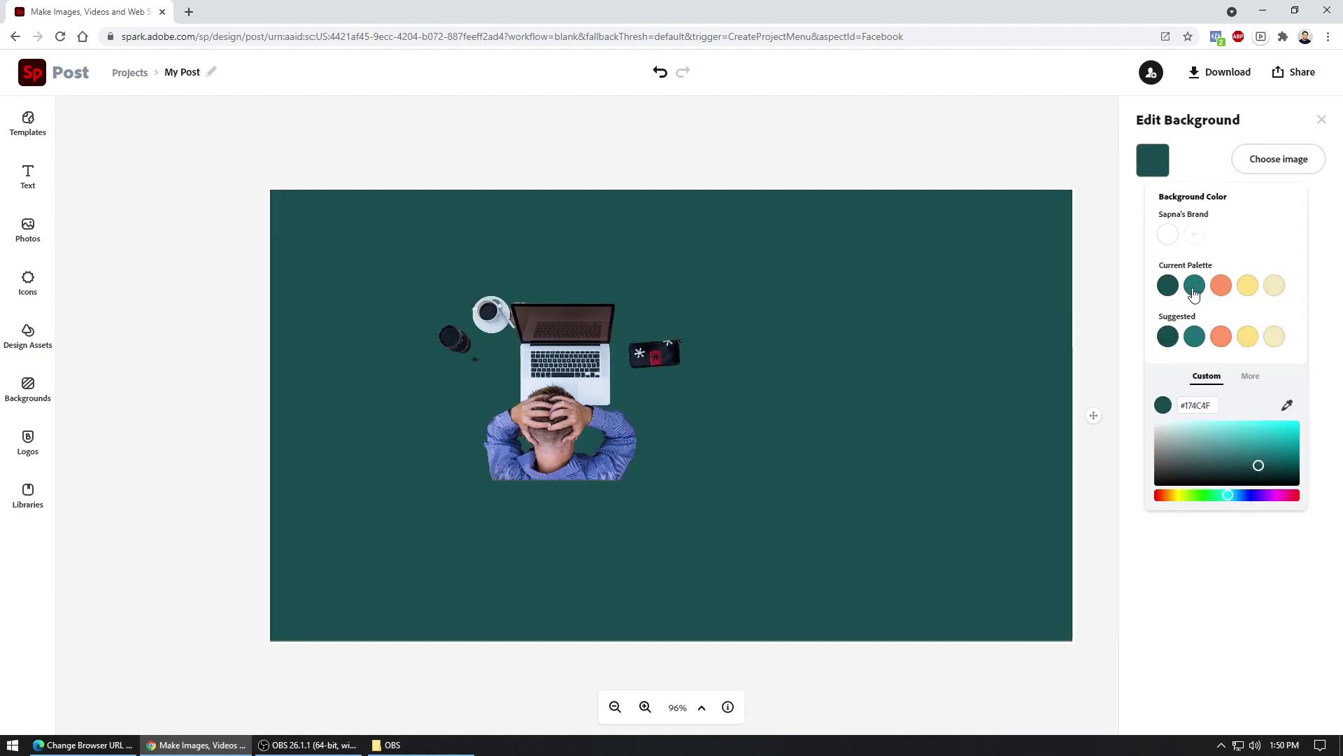
click(1194, 288)
click(1221, 338)
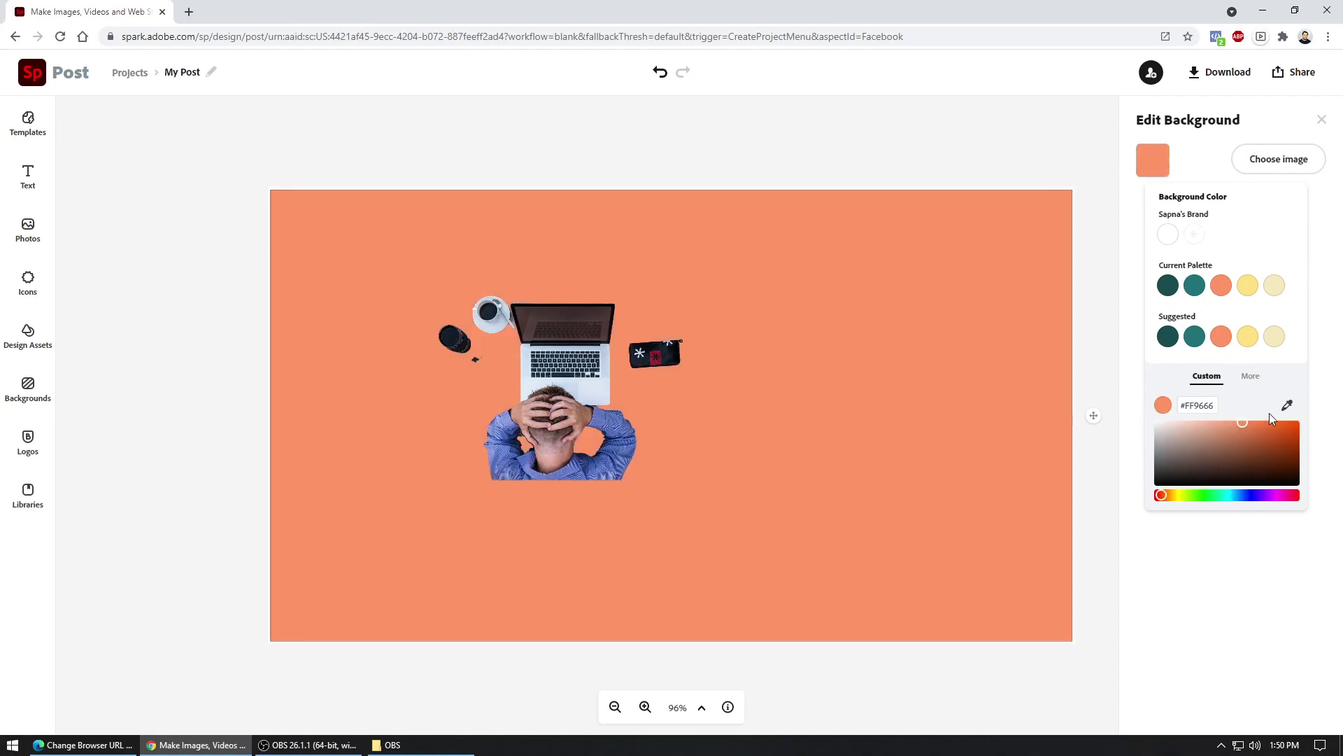
drag(1248, 427, 1267, 455)
click(964, 149)
Move the laptop cutout to the lower-right half of the canvas.
mouse_move(570, 441)
mouse_down()
mouse_move(750, 491)
mouse_move(834, 566)
mouse_move(447, 448)
mouse_move(783, 492)
mouse_move(590, 451)
mouse_up()
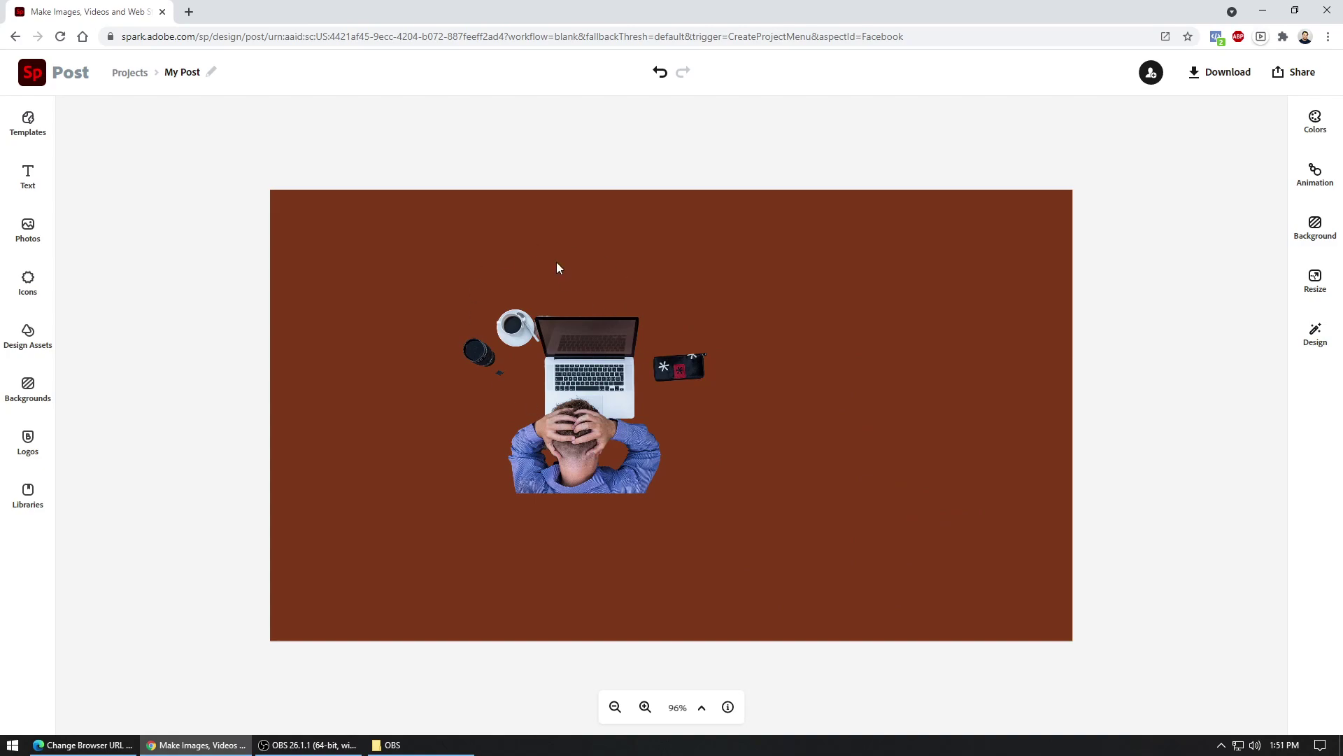
drag(580, 404, 868, 489)
click(105, 327)
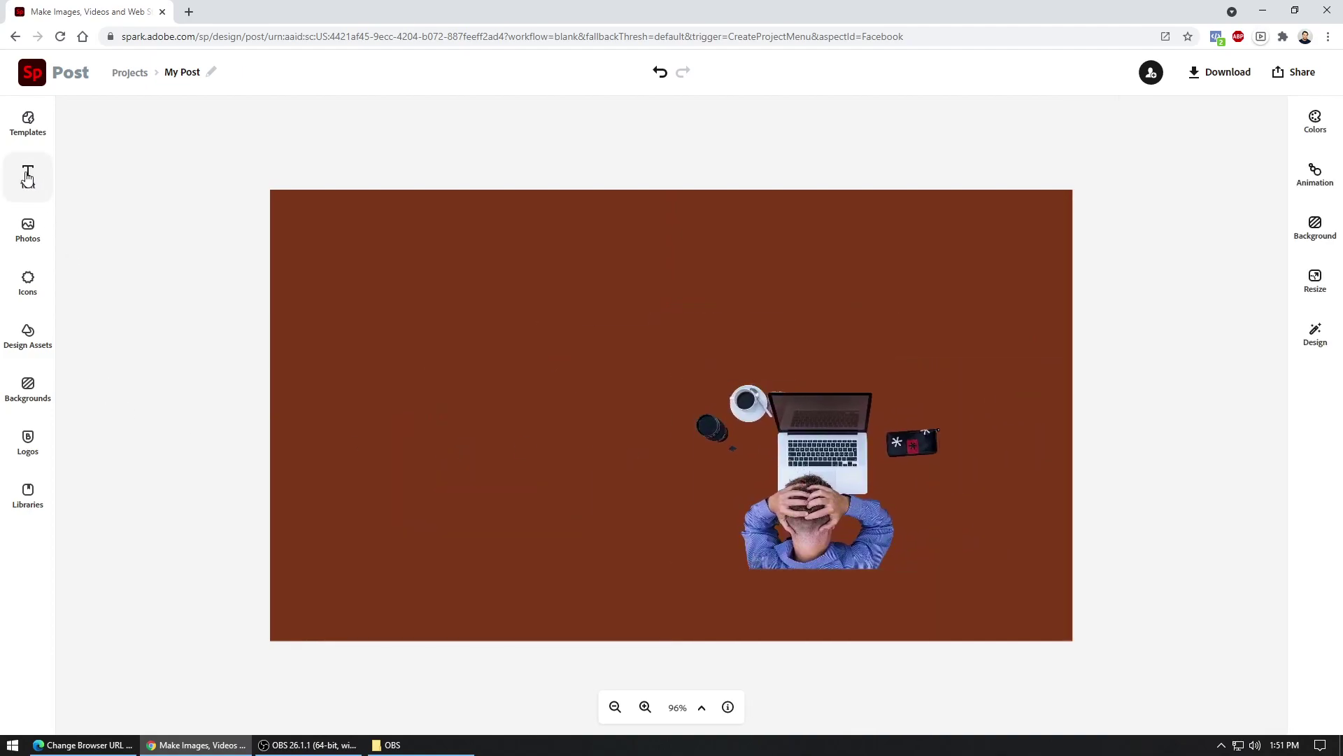
Add the text "Youtube Thumbnail" and place it in the upper-left area of the canvas.
click(28, 176)
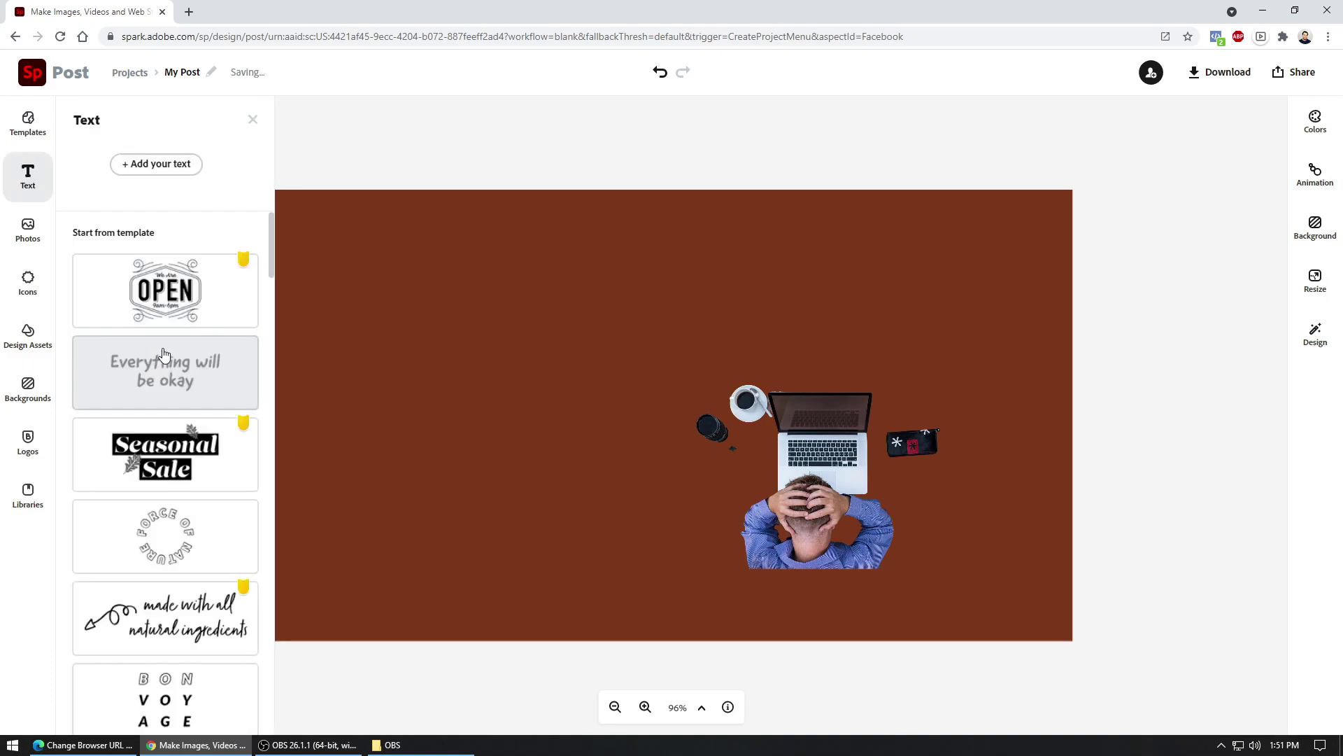
scroll(162, 353, down, 10)
scroll(162, 353, up, 7)
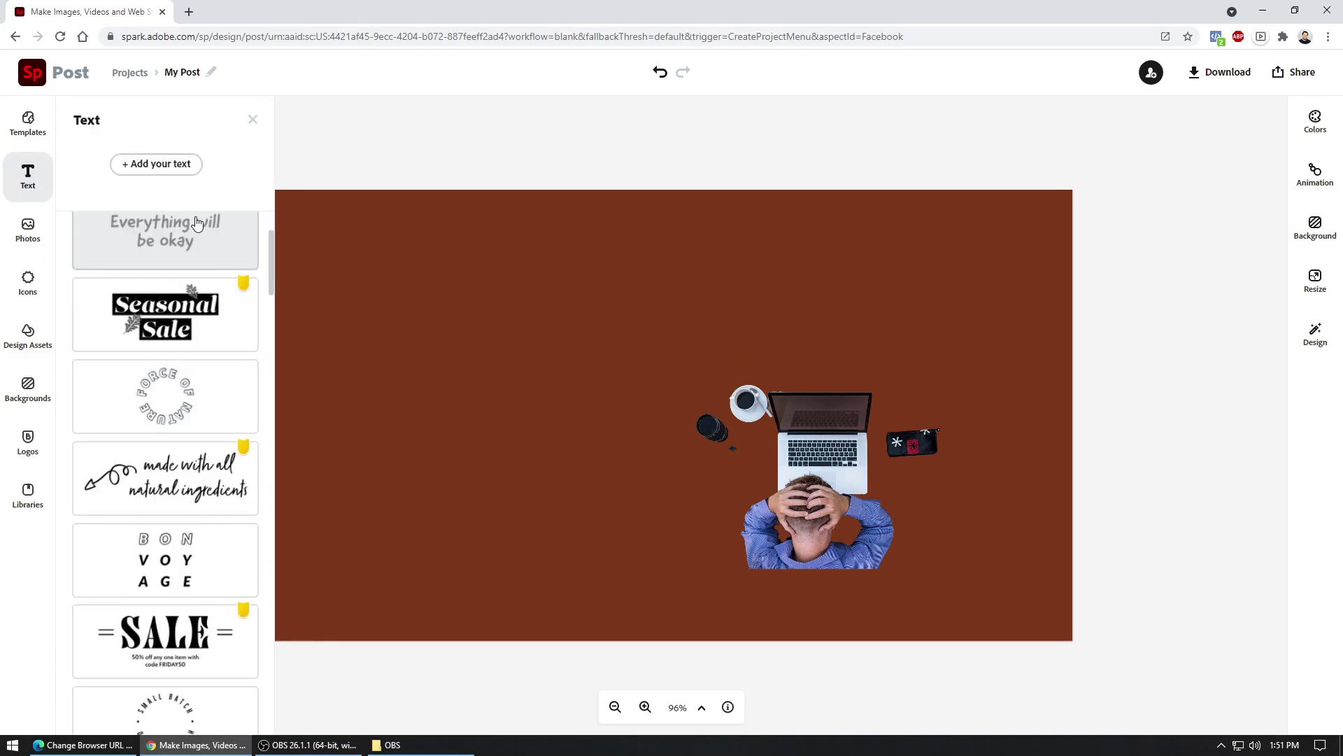
click(176, 168)
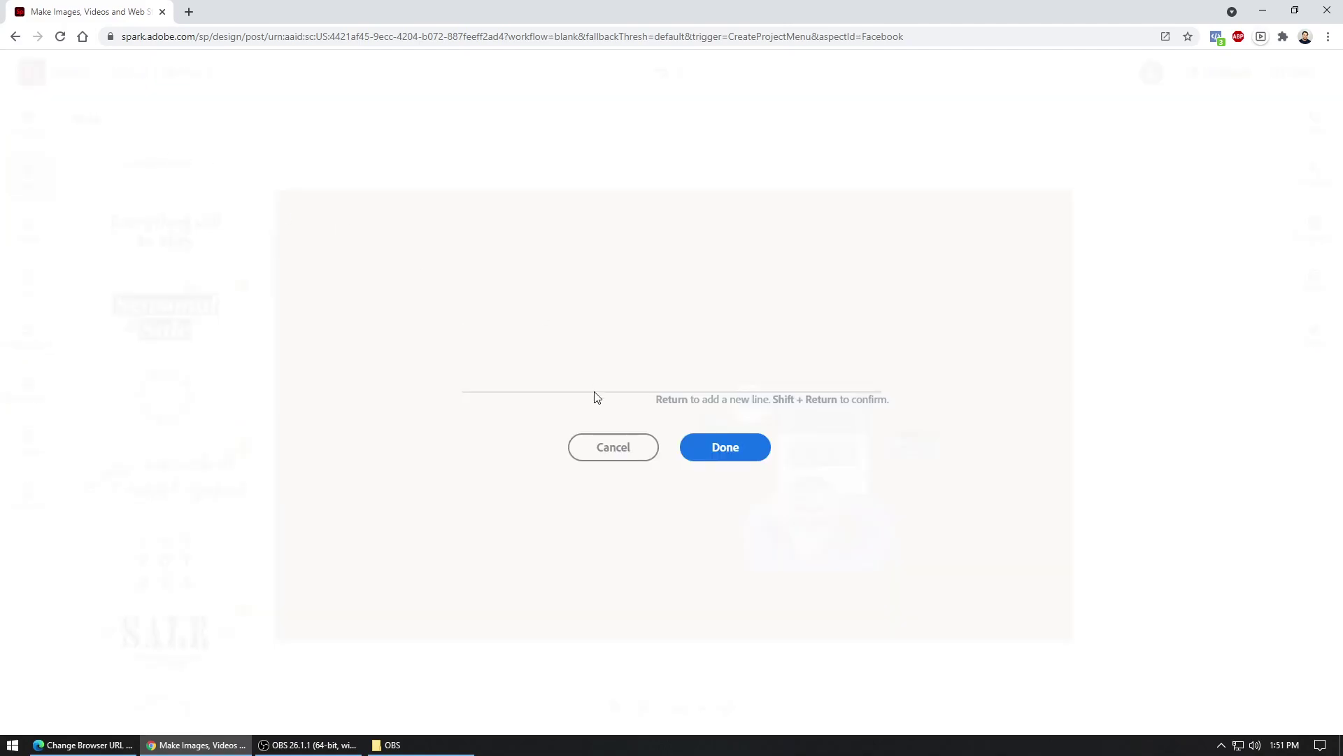
text(Youtube )
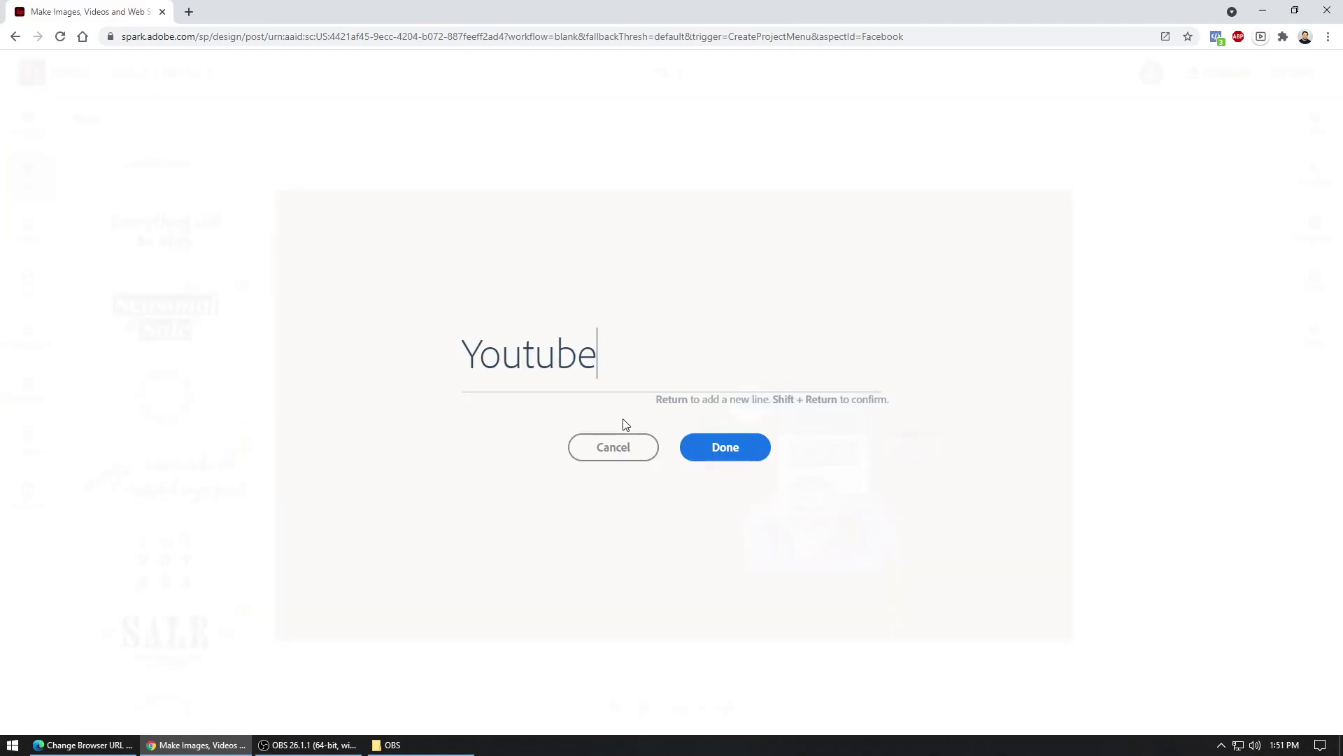
text(Thumbnail)
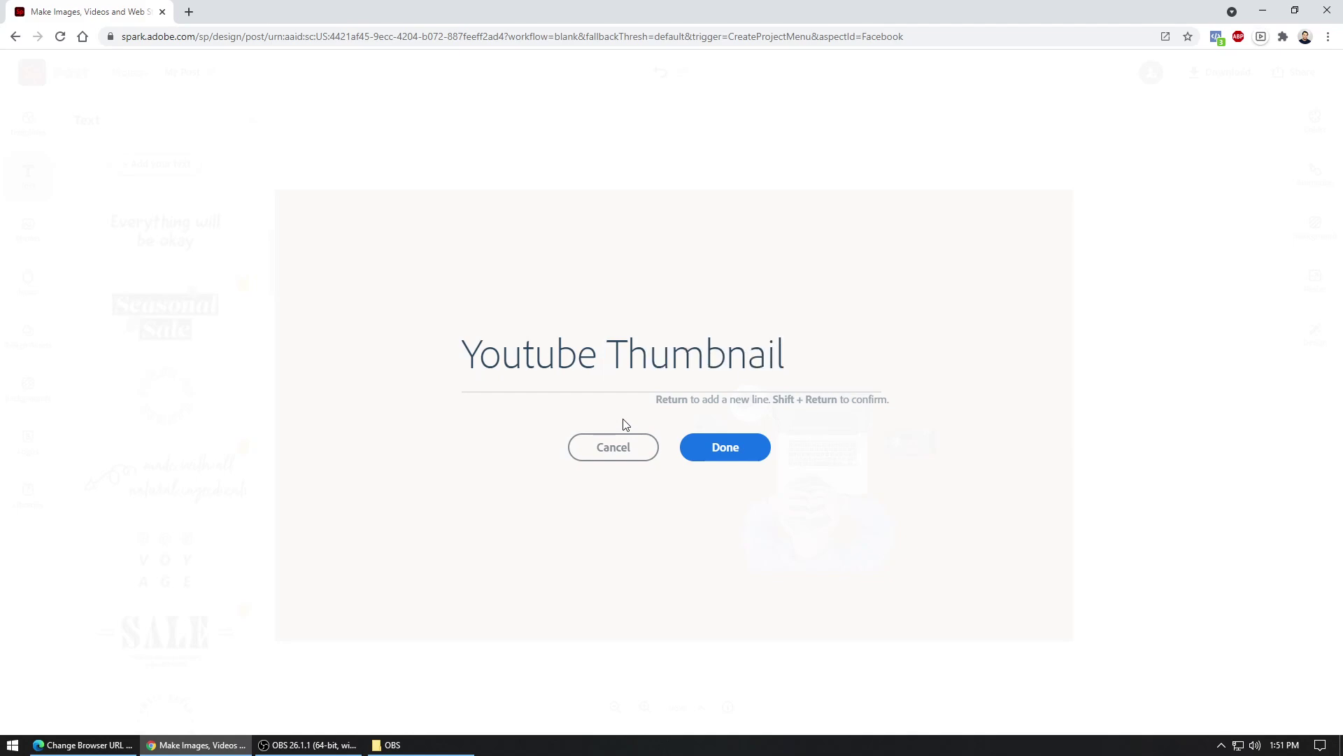
click(723, 455)
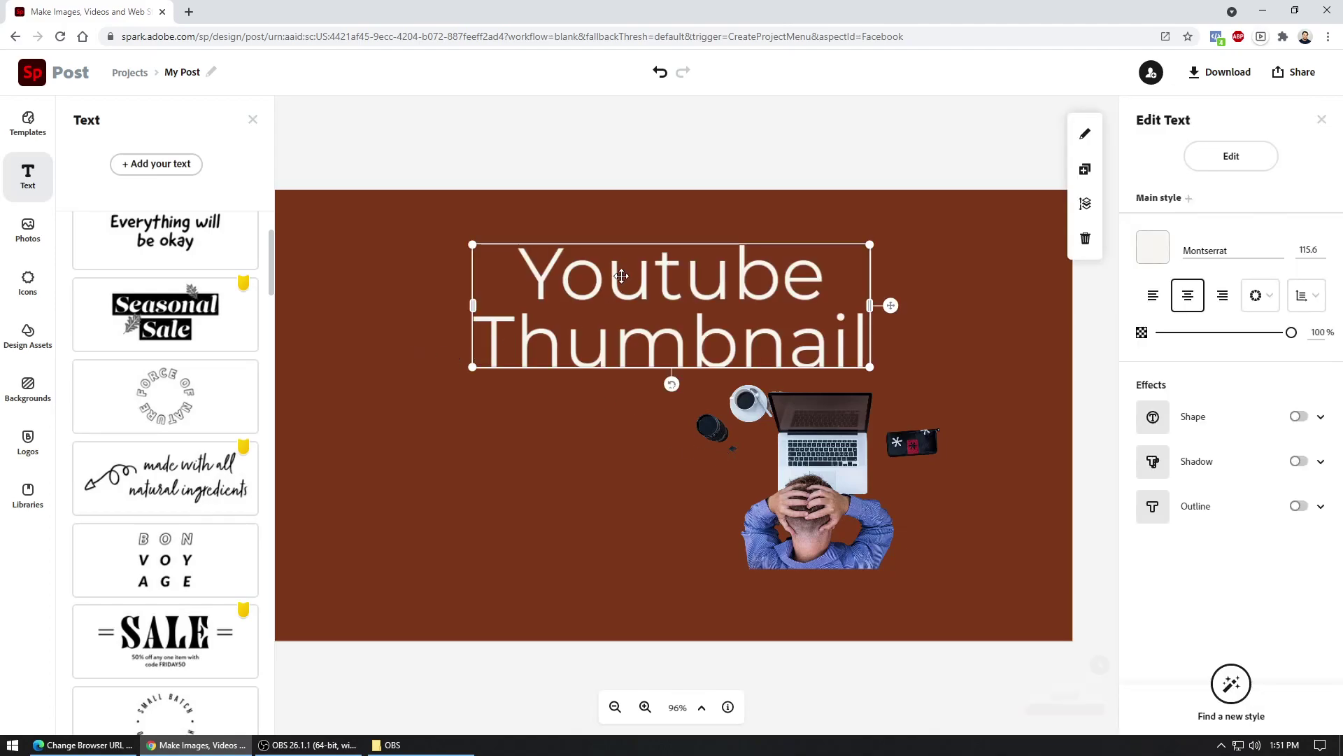
drag(621, 277, 420, 249)
click(399, 173)
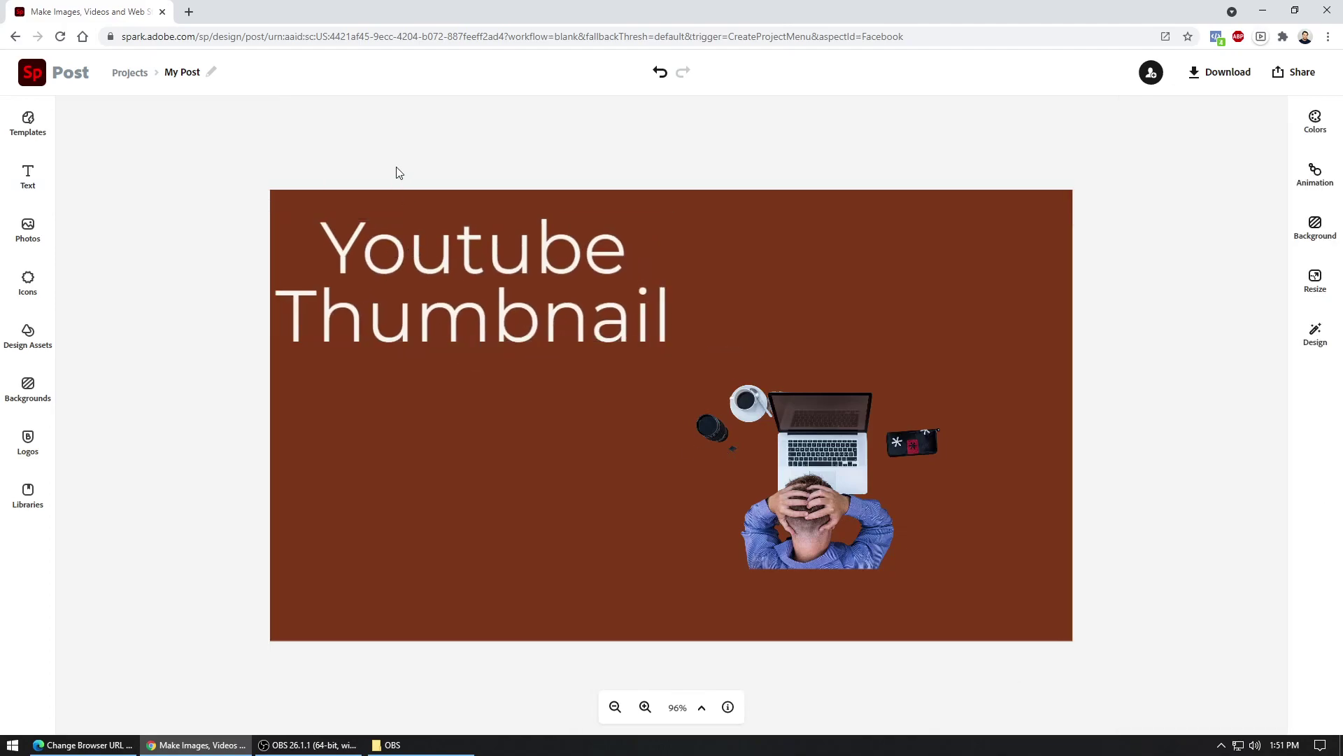
Enlarge the title text to size 154.7, keeping it in the canvas's upper-left area.
click(417, 253)
drag(671, 341, 1062, 461)
drag(933, 413, 491, 362)
drag(589, 350, 808, 383)
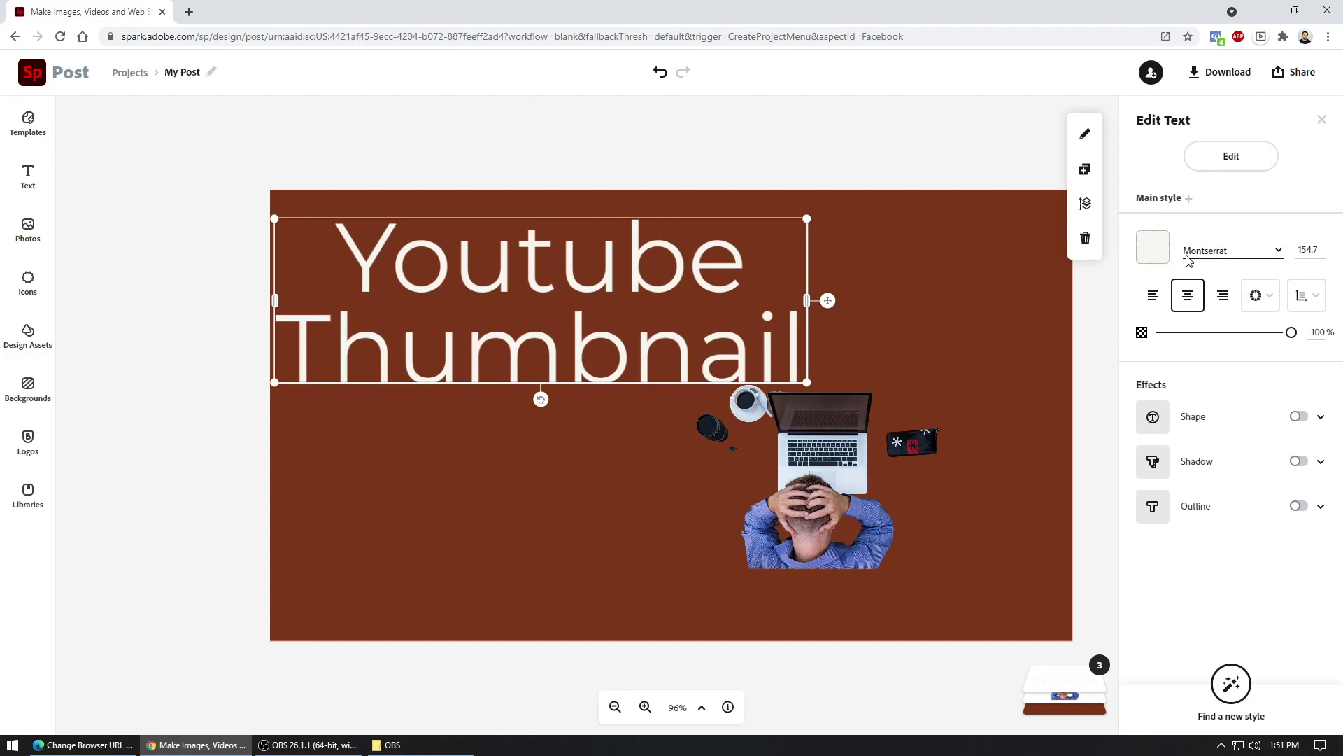
click(869, 174)
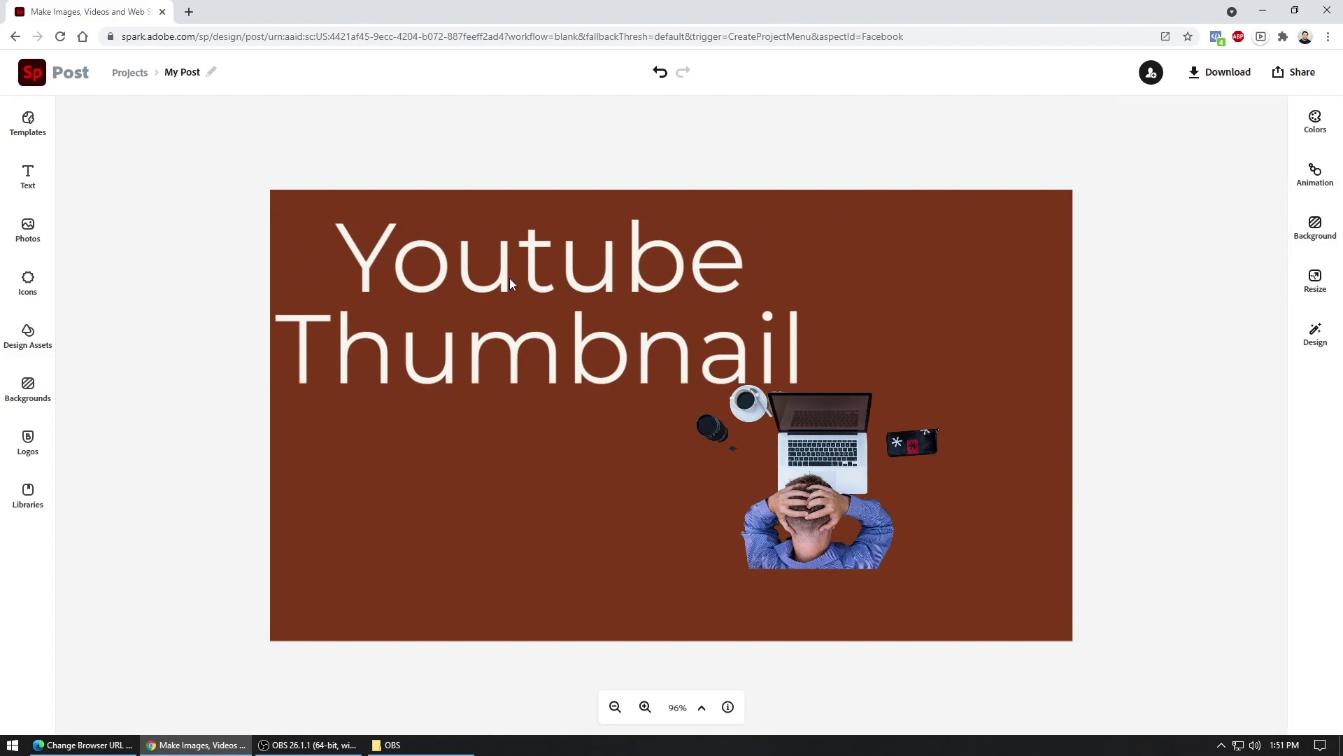
Move the title text slightly up and to the right on the canvas.
click(403, 504)
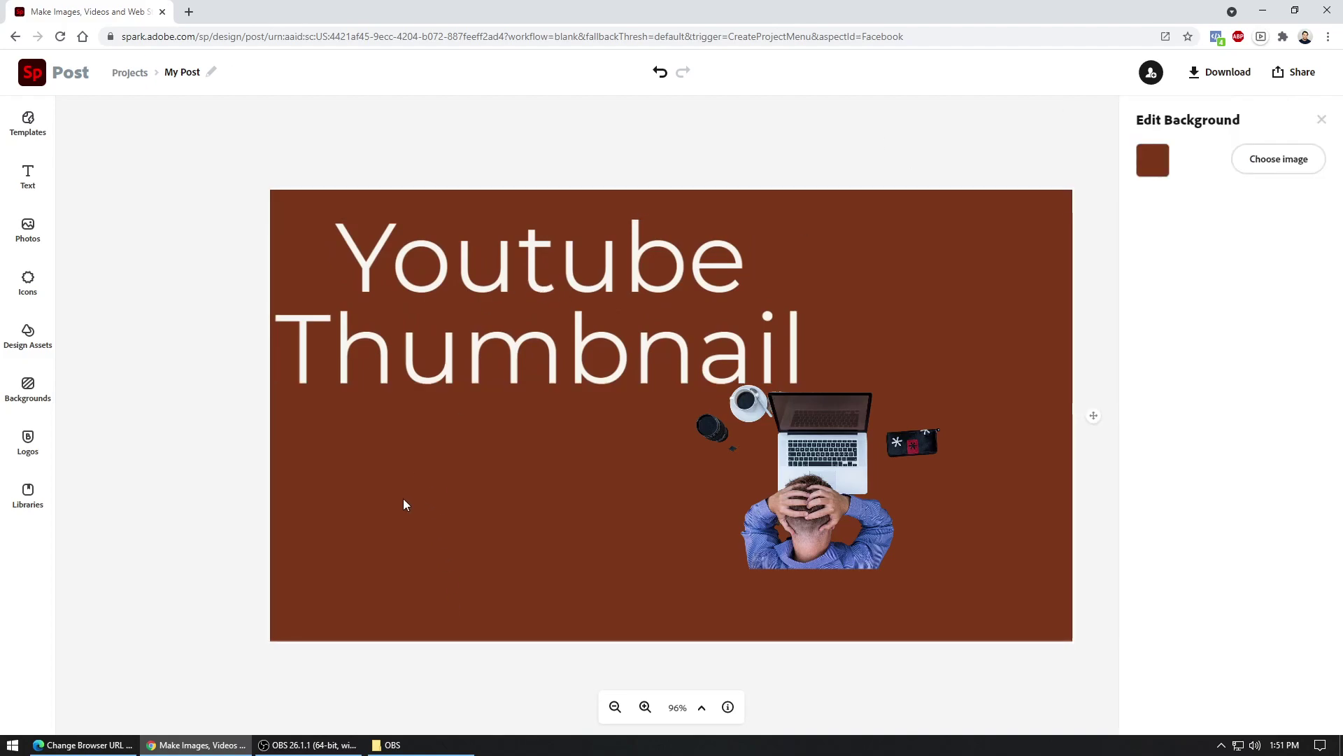
click(433, 264)
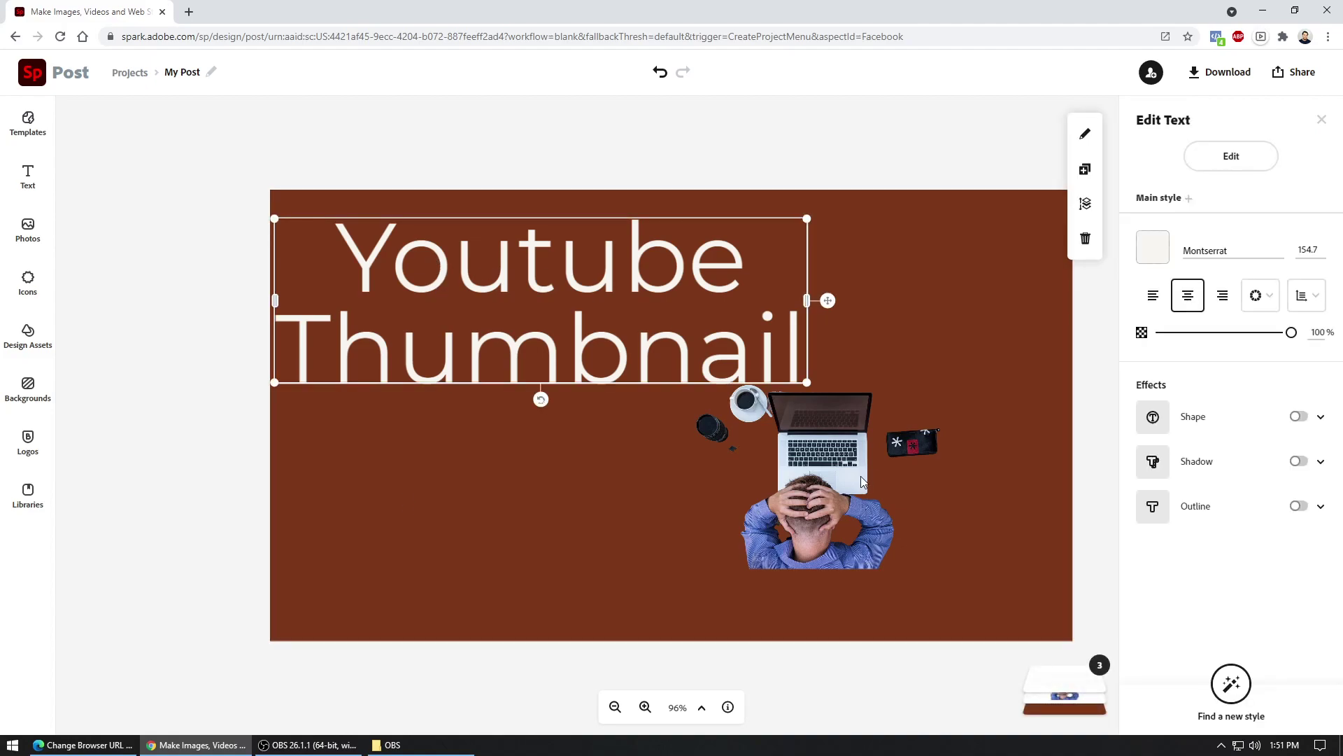
click(842, 473)
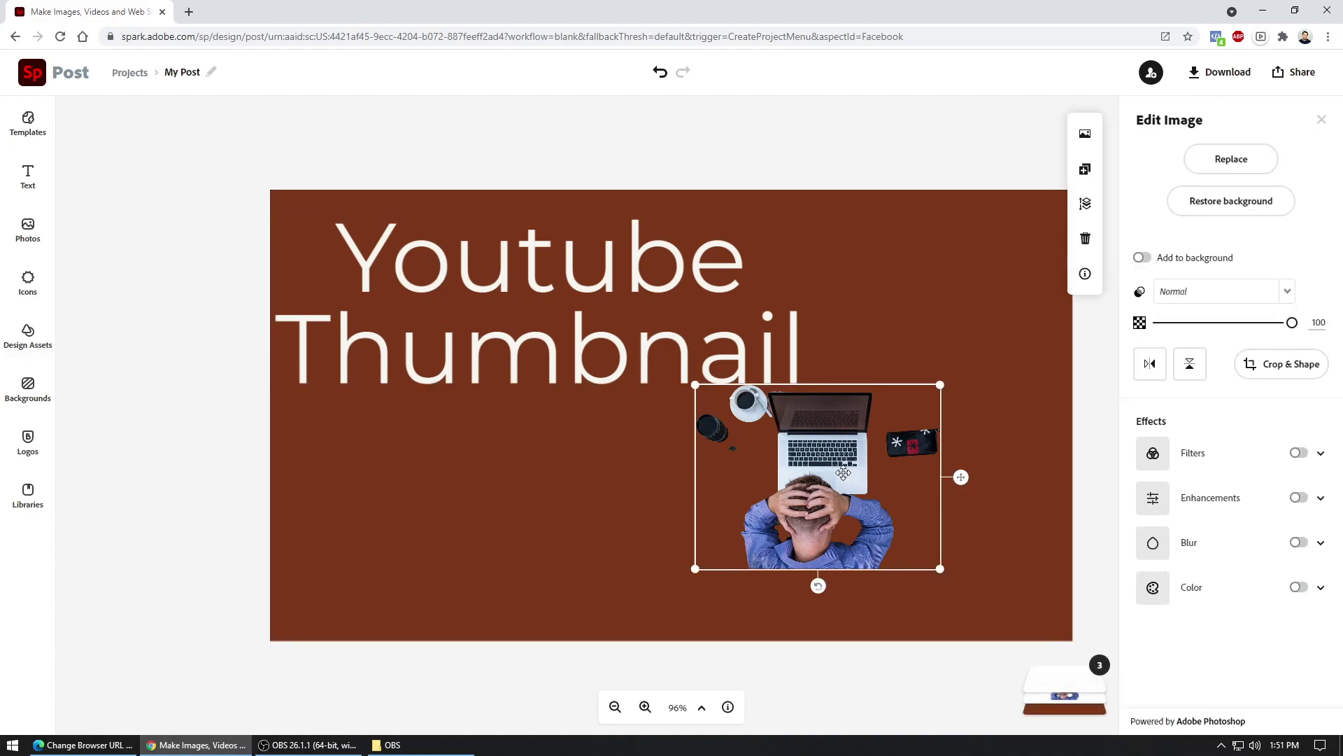
click(585, 270)
drag(587, 277, 599, 260)
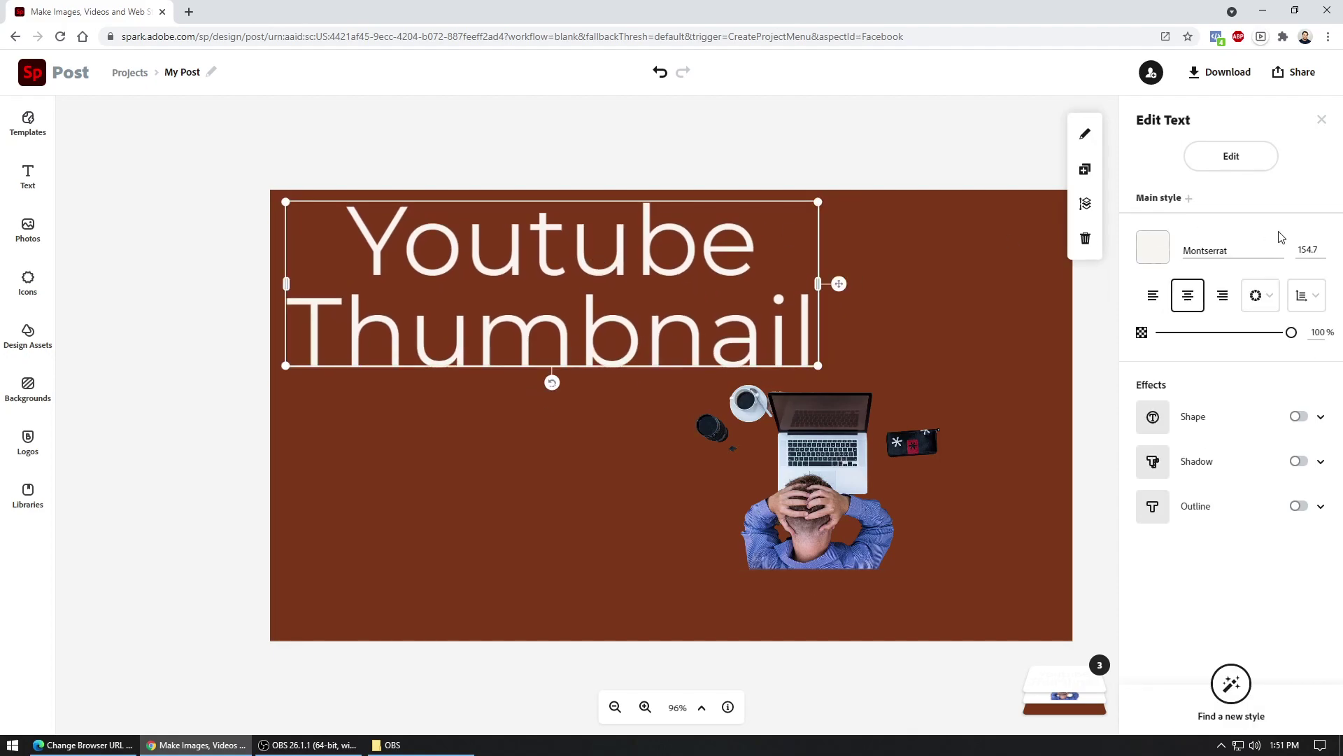
Change the title text's font to Nexa Rust Slab Black.
click(1229, 253)
click(1209, 365)
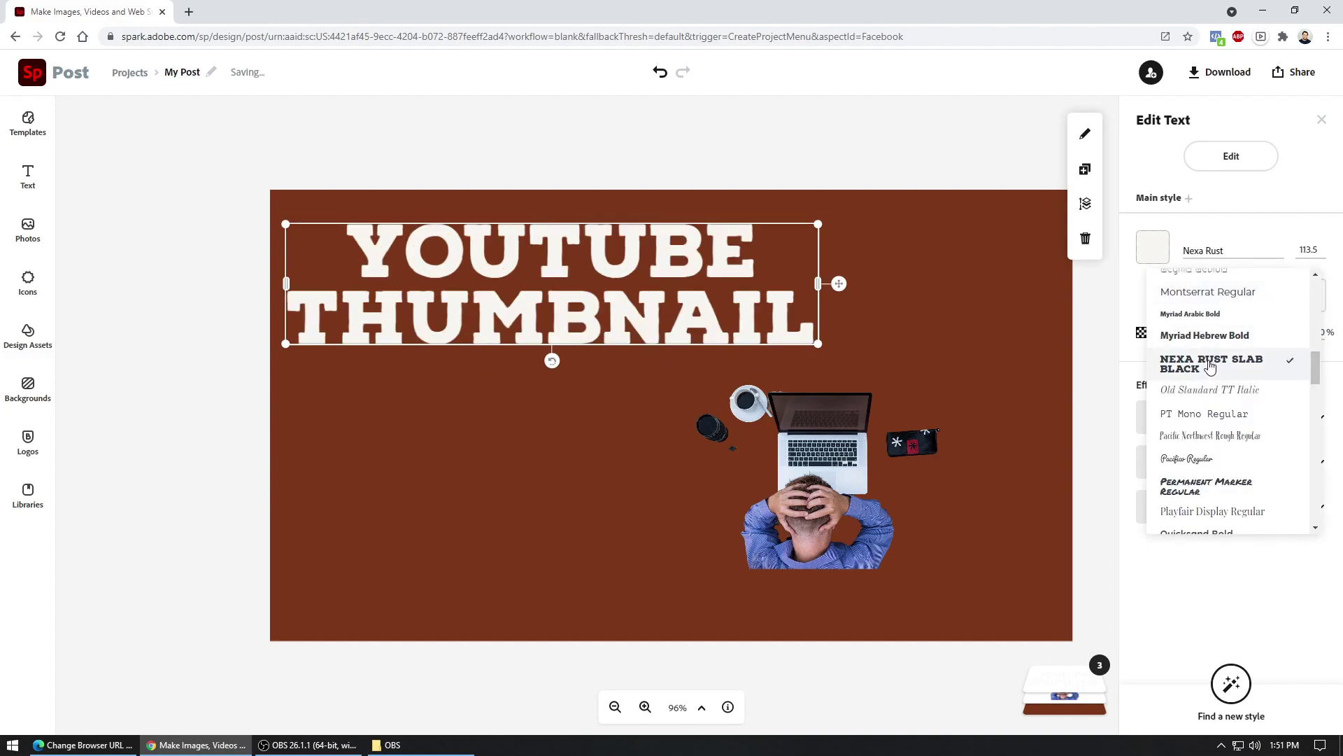
click(1213, 597)
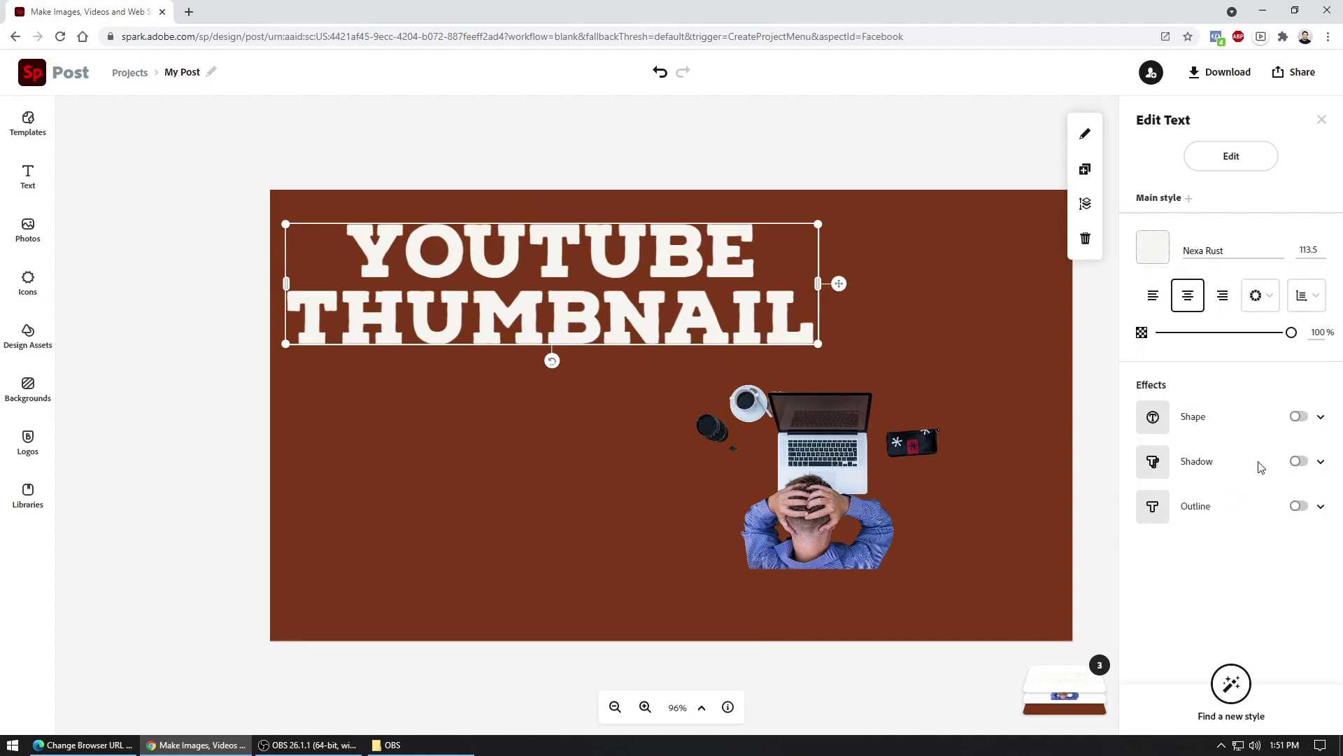
Turn on the Shape effect for the title text and colour it orange (#FF9666).
click(1321, 419)
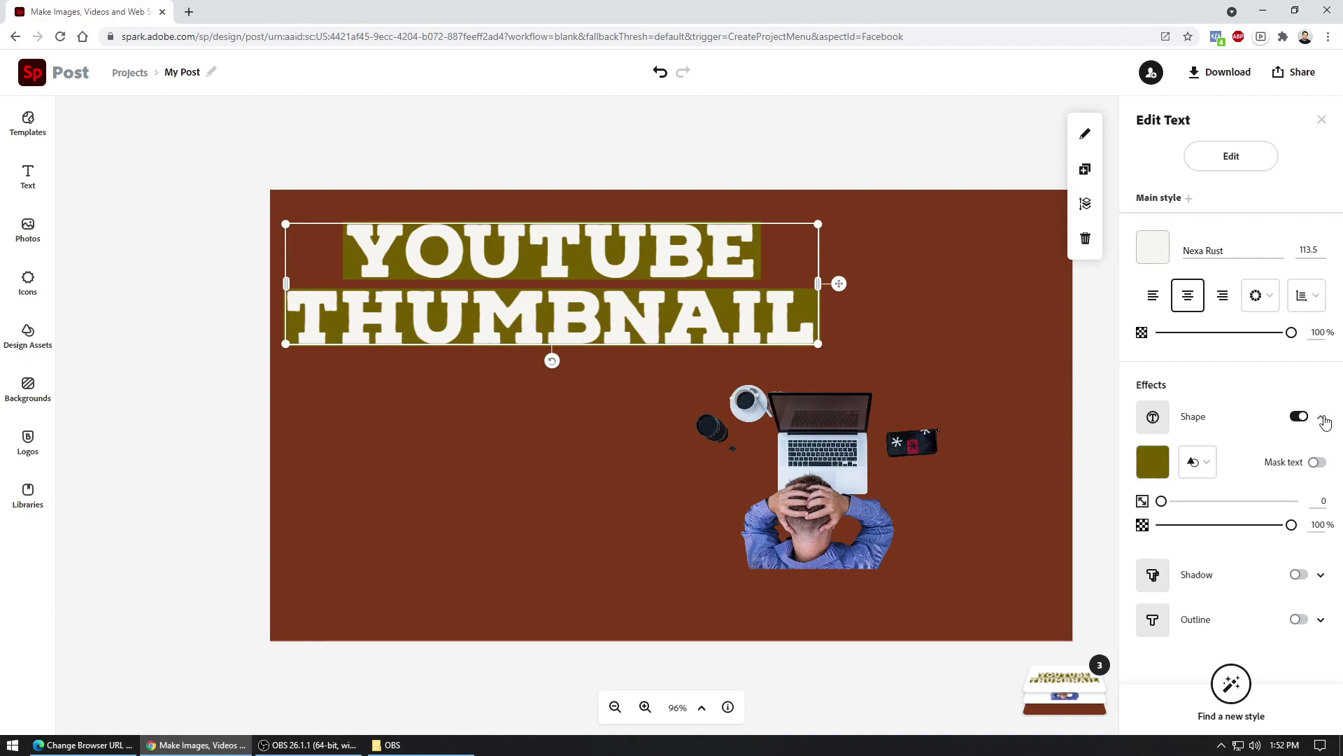
click(1139, 462)
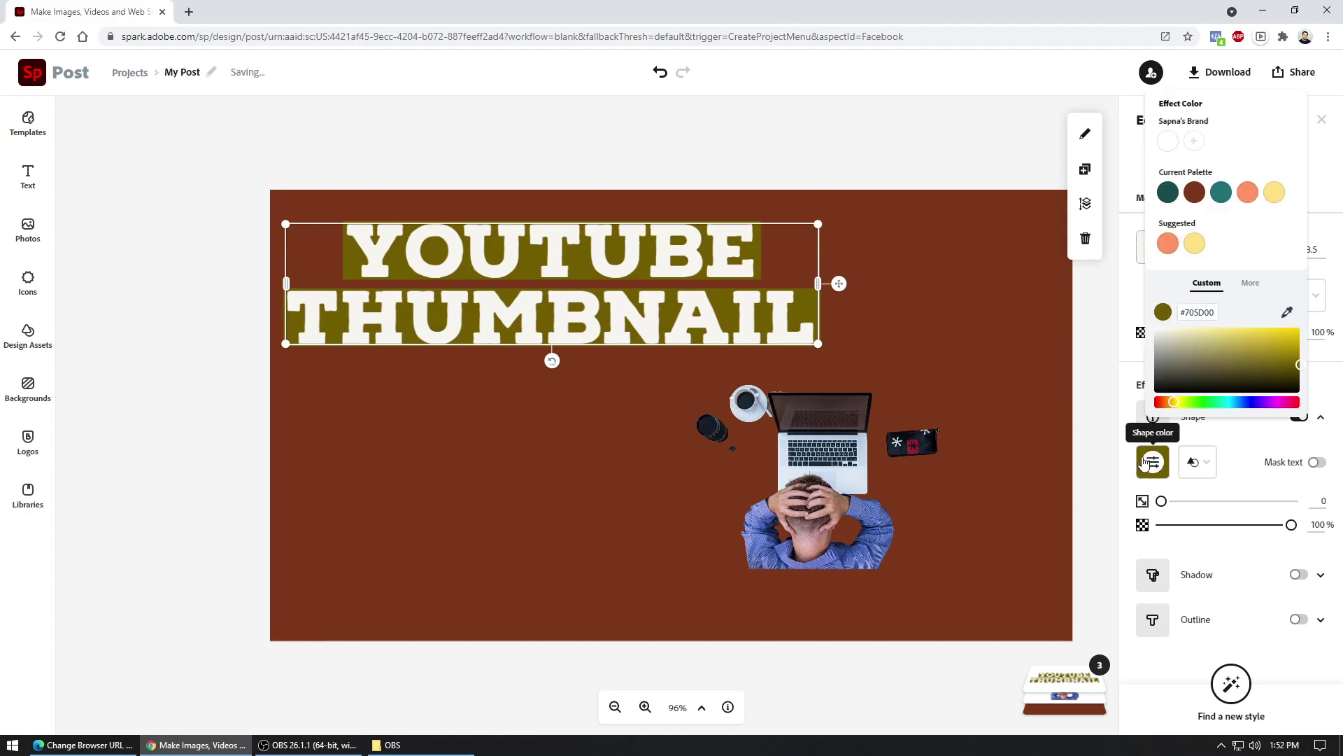
click(1195, 193)
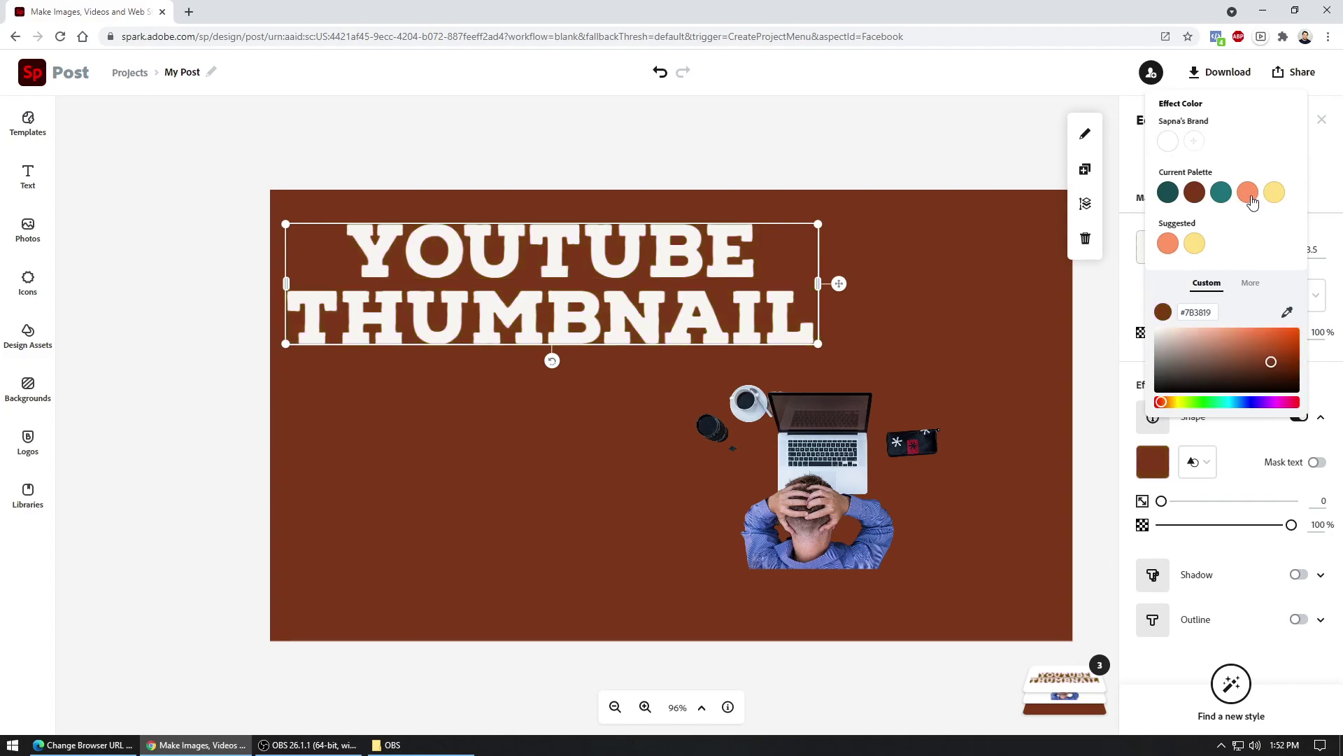
click(1248, 196)
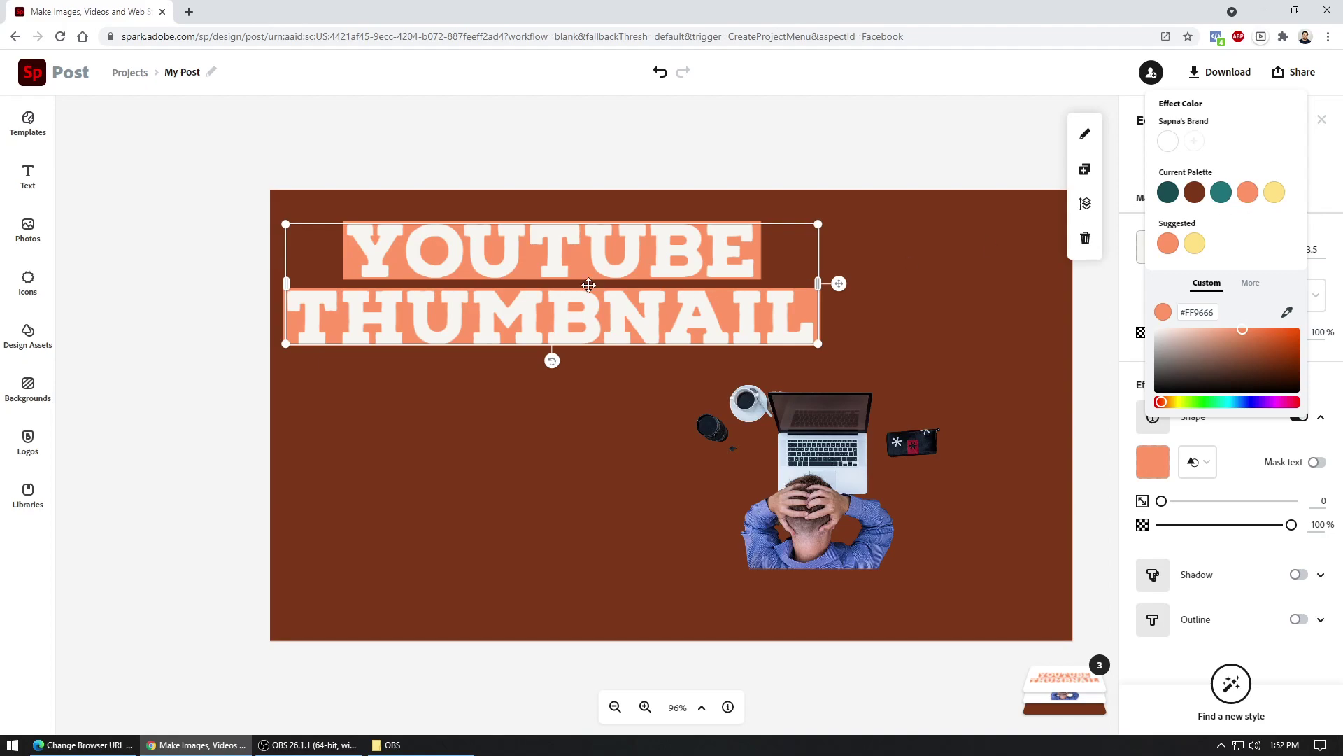
click(475, 143)
Move the title text closer to the canvas's upper-left corner and enlarge it to size 126.4.
mouse_move(531, 251)
mouse_down()
mouse_move(501, 241)
mouse_move(530, 241)
mouse_up()
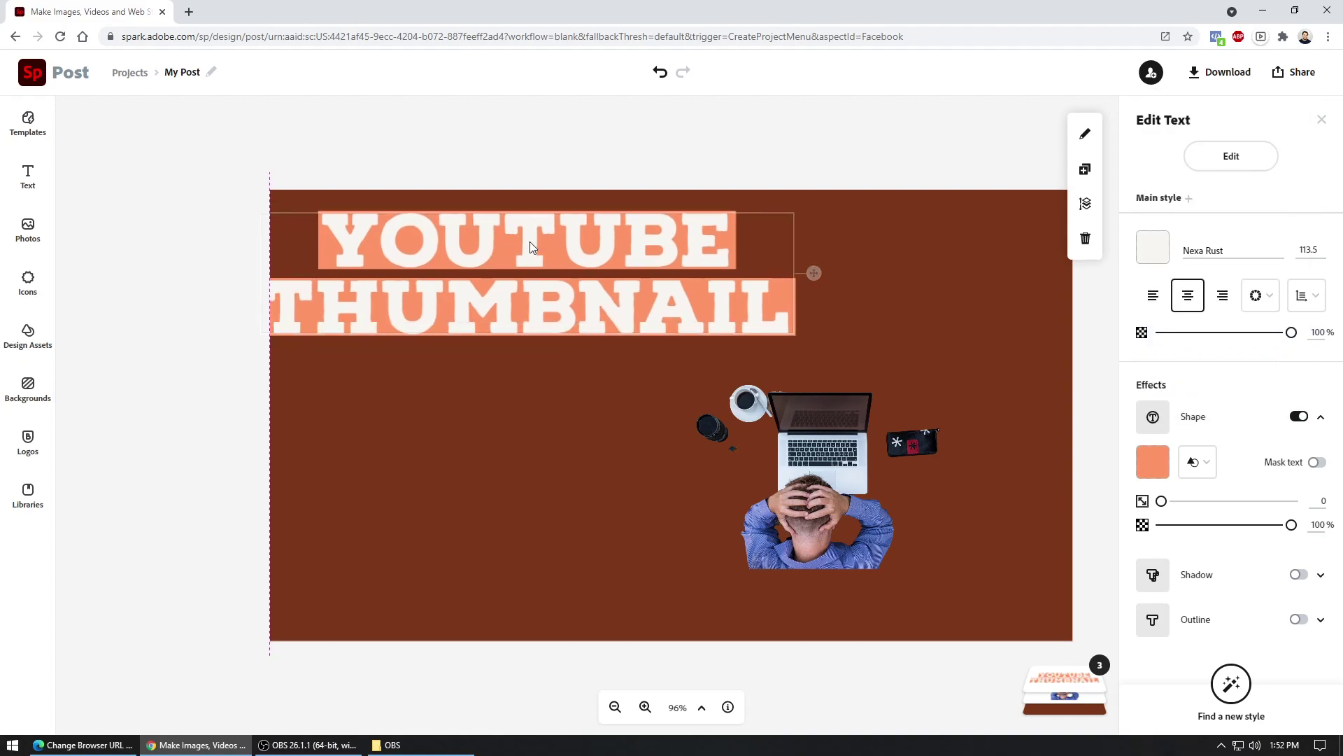
drag(813, 335, 666, 451)
drag(669, 399, 879, 313)
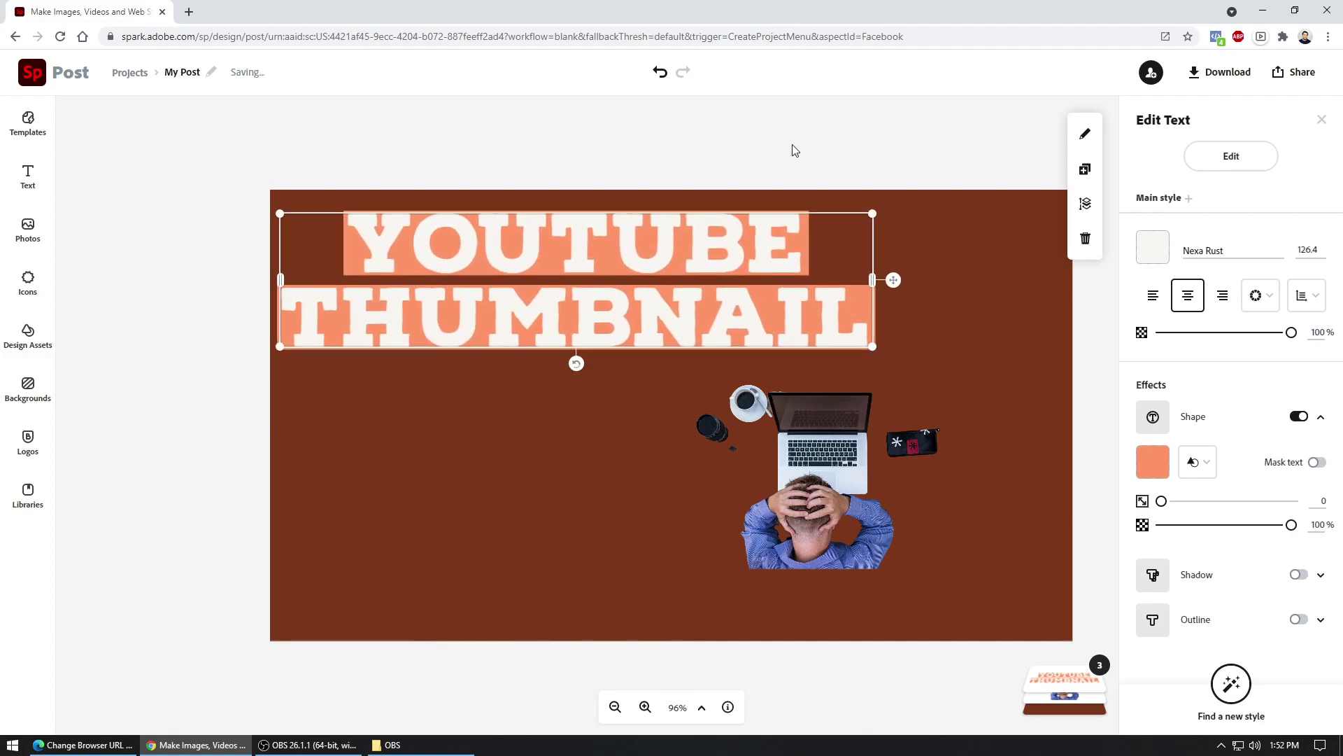
Try the Shadow effect on the title text with its distance raised to 89, and switch the effect off again.
click(1300, 575)
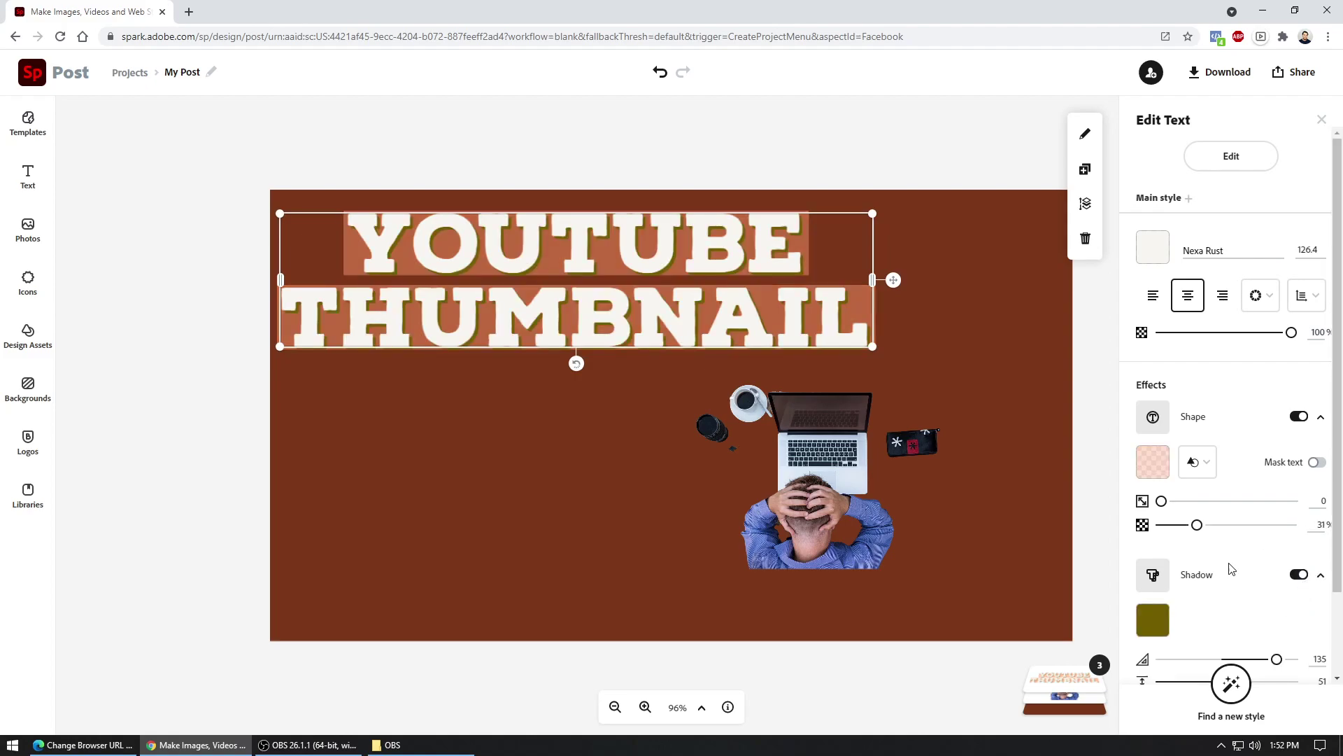
scroll(1224, 572, down, 2)
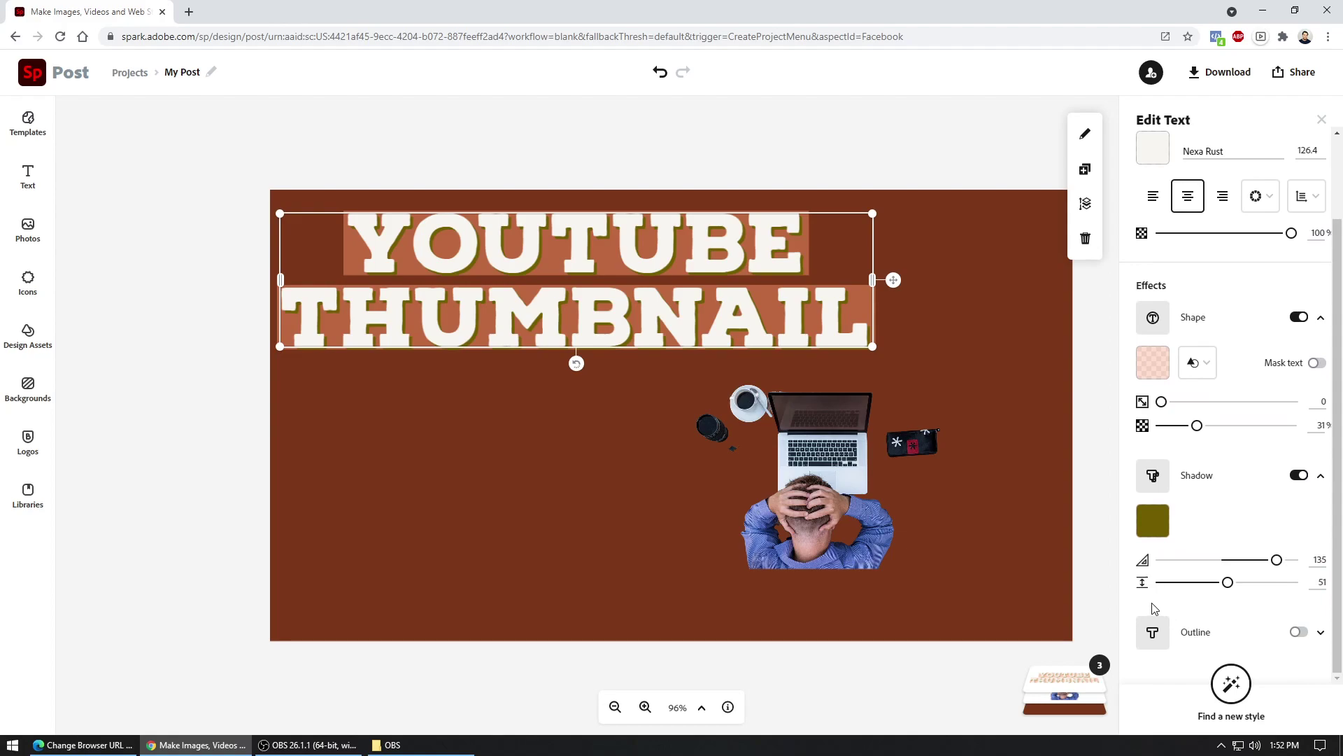
drag(1226, 583, 1278, 585)
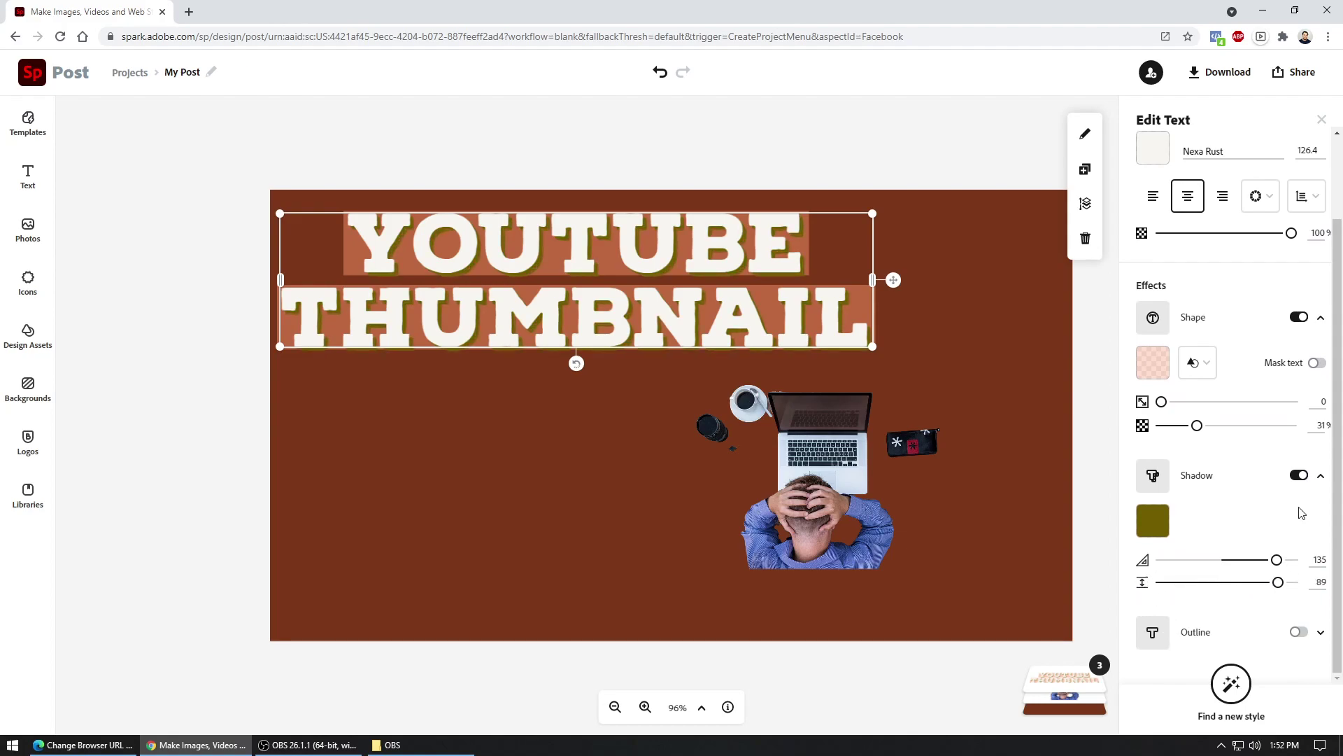
click(1298, 476)
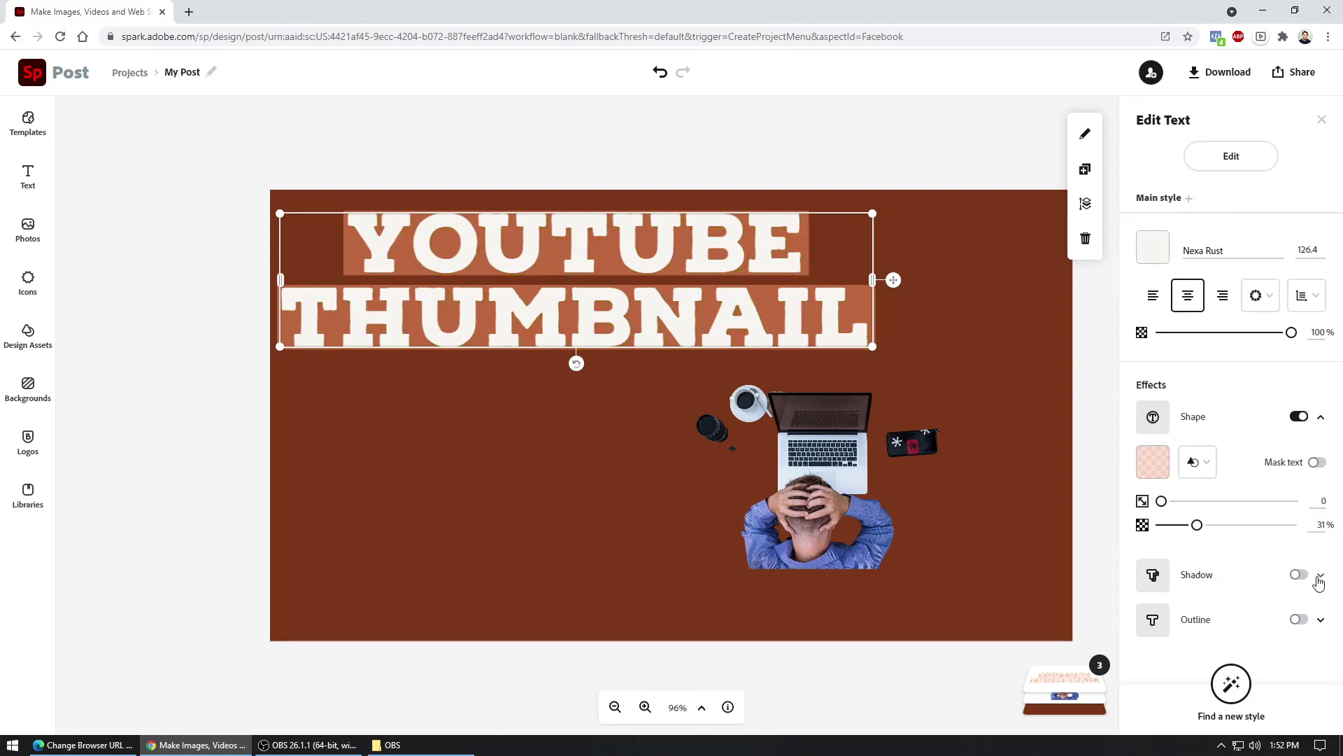
click(1321, 418)
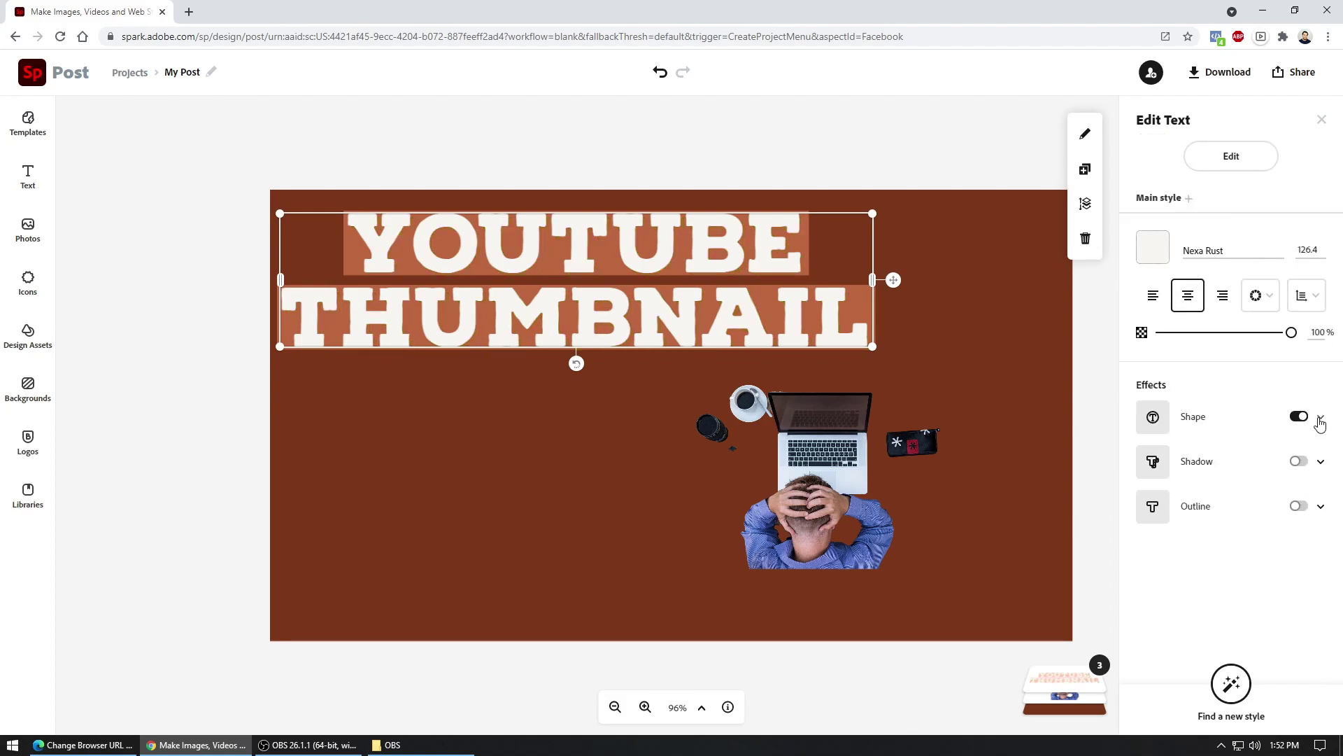
click(712, 149)
click(28, 227)
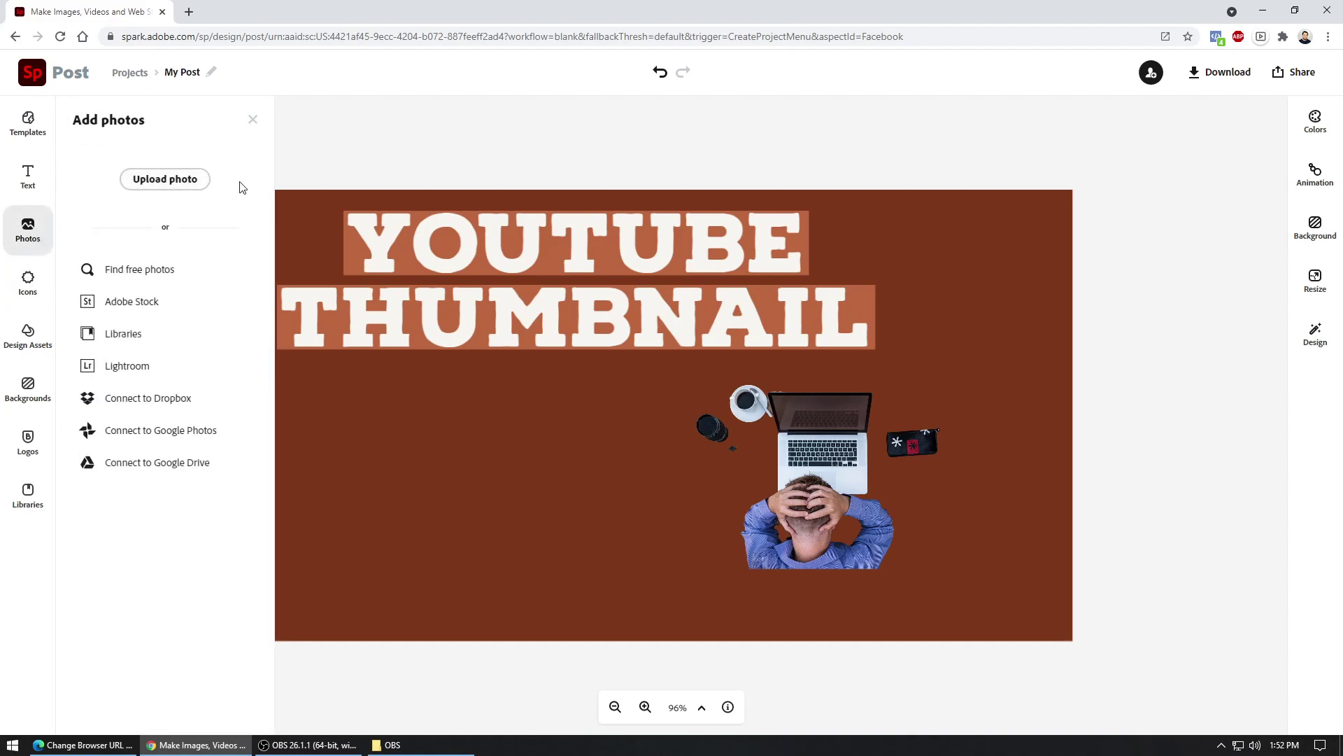
click(345, 158)
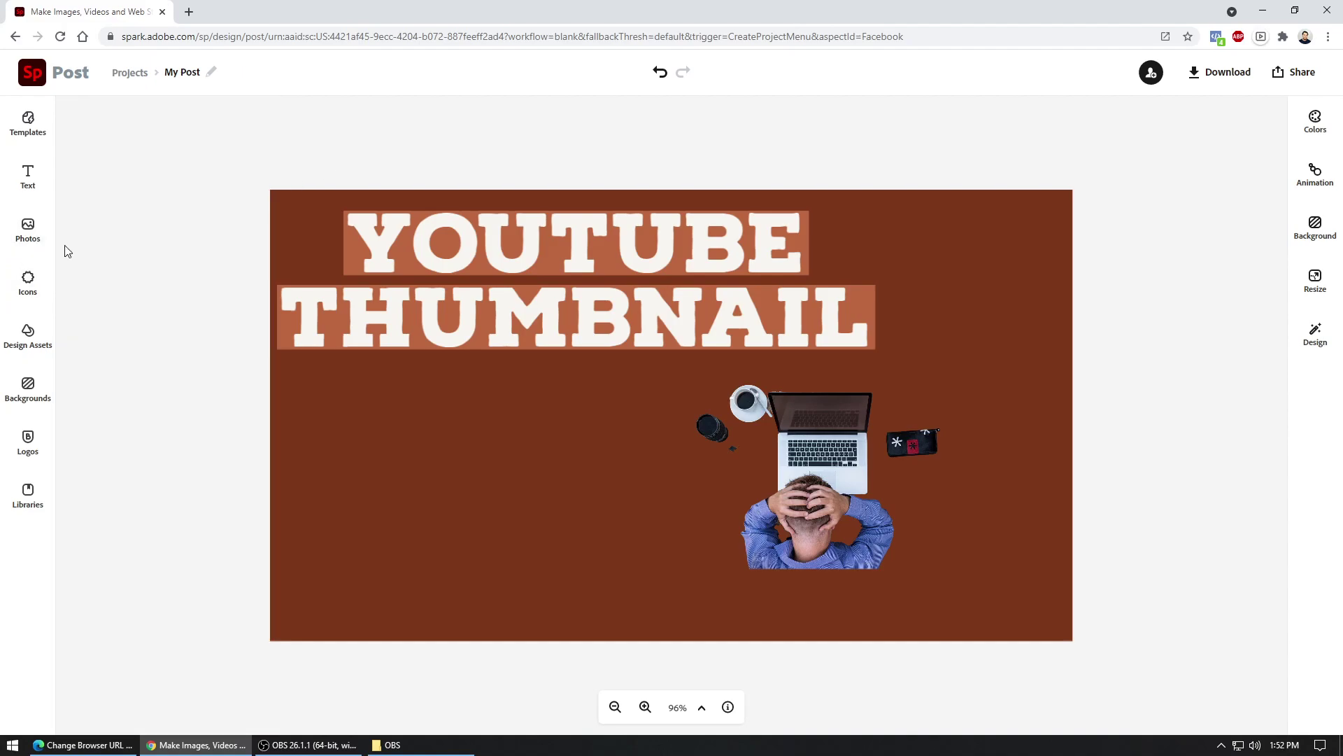
Search the icon library for "play" and add the rounded-rectangle play button icon below the title text, towards the left.
click(31, 295)
key(ctrl+a)
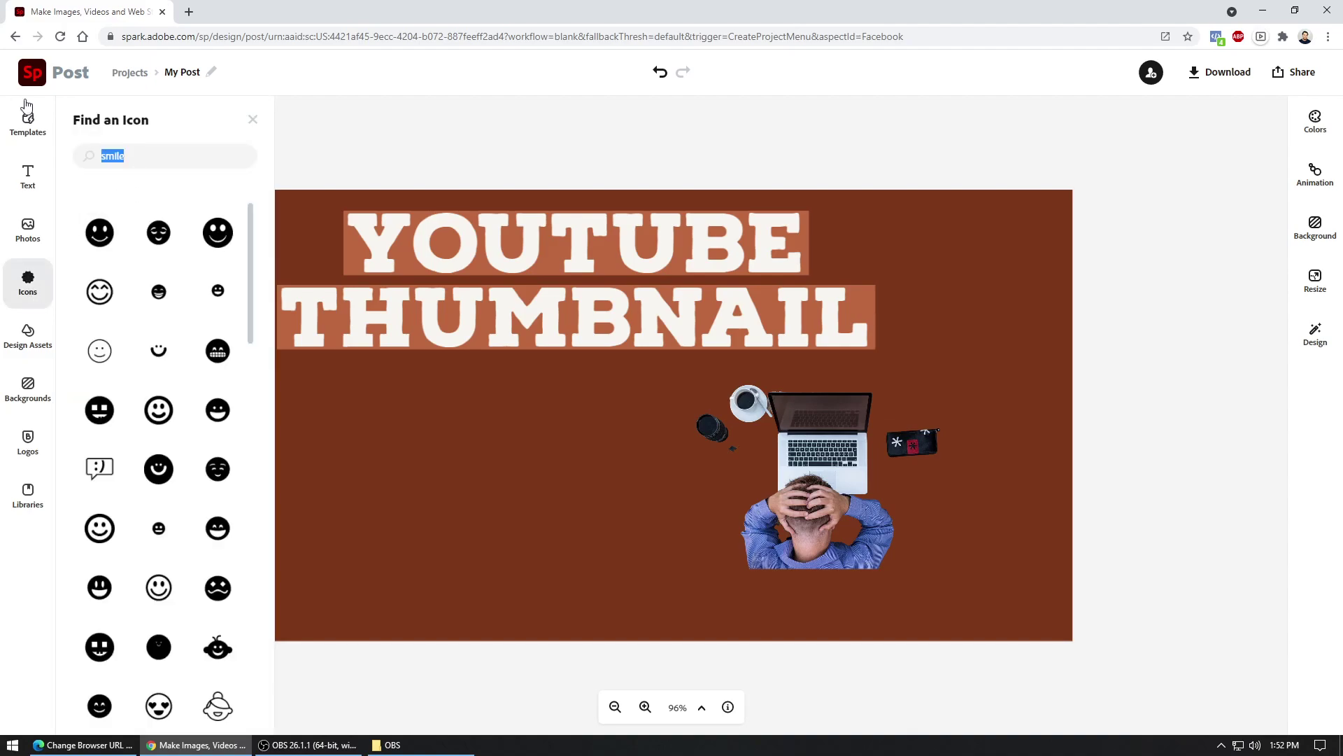
key(BackSpace)
text(play)
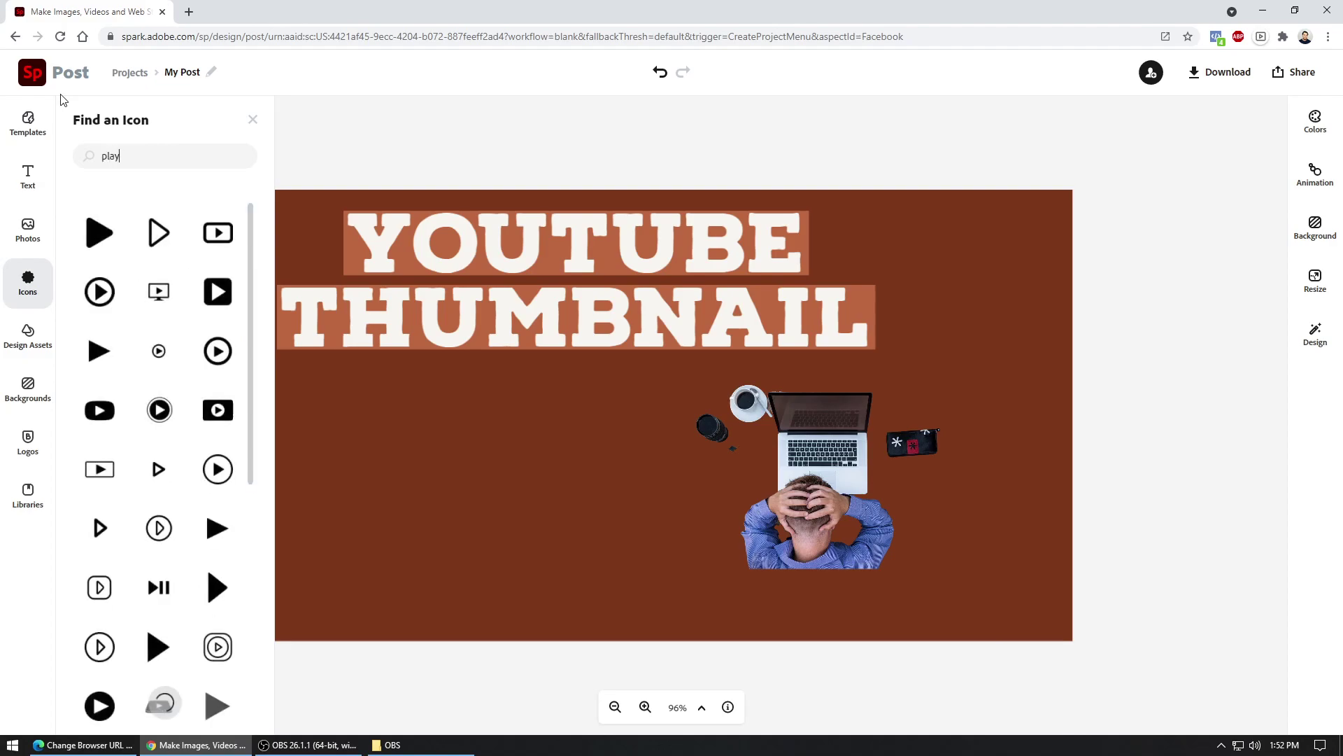
scroll(217, 350, down, 1)
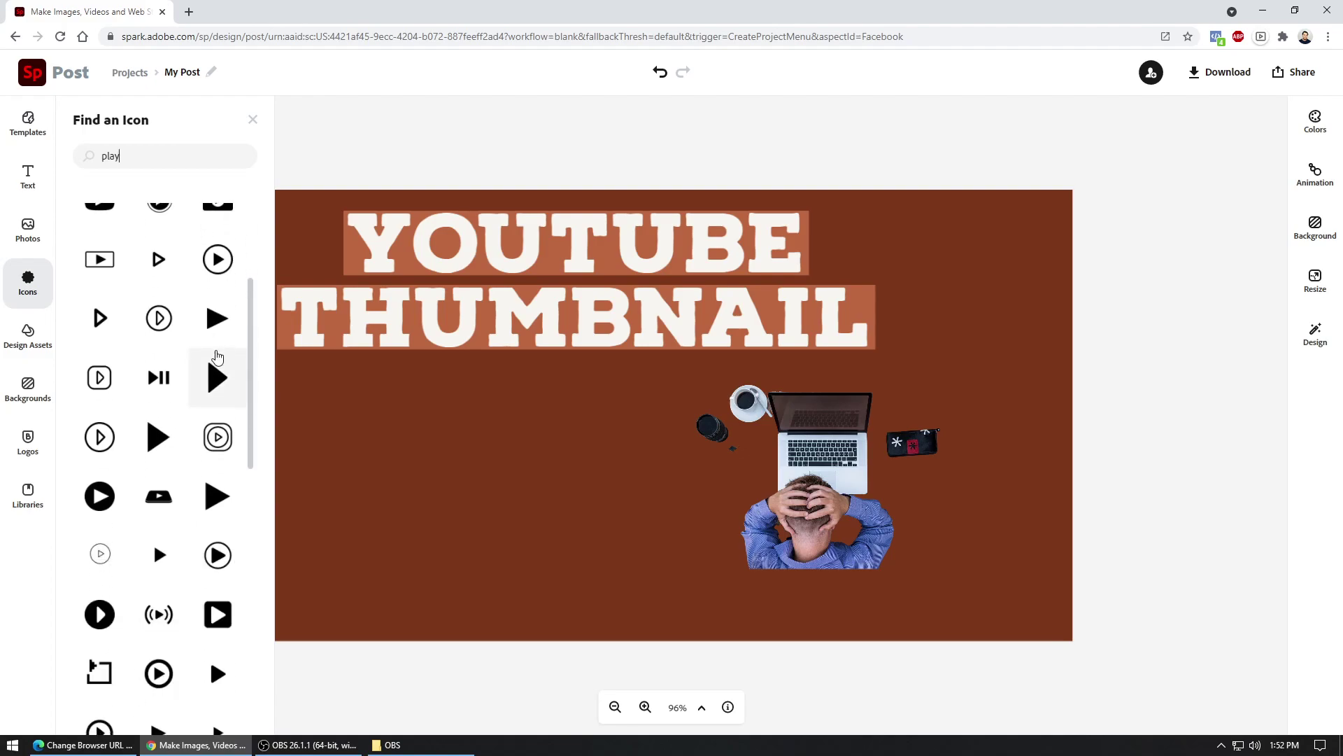
click(119, 354)
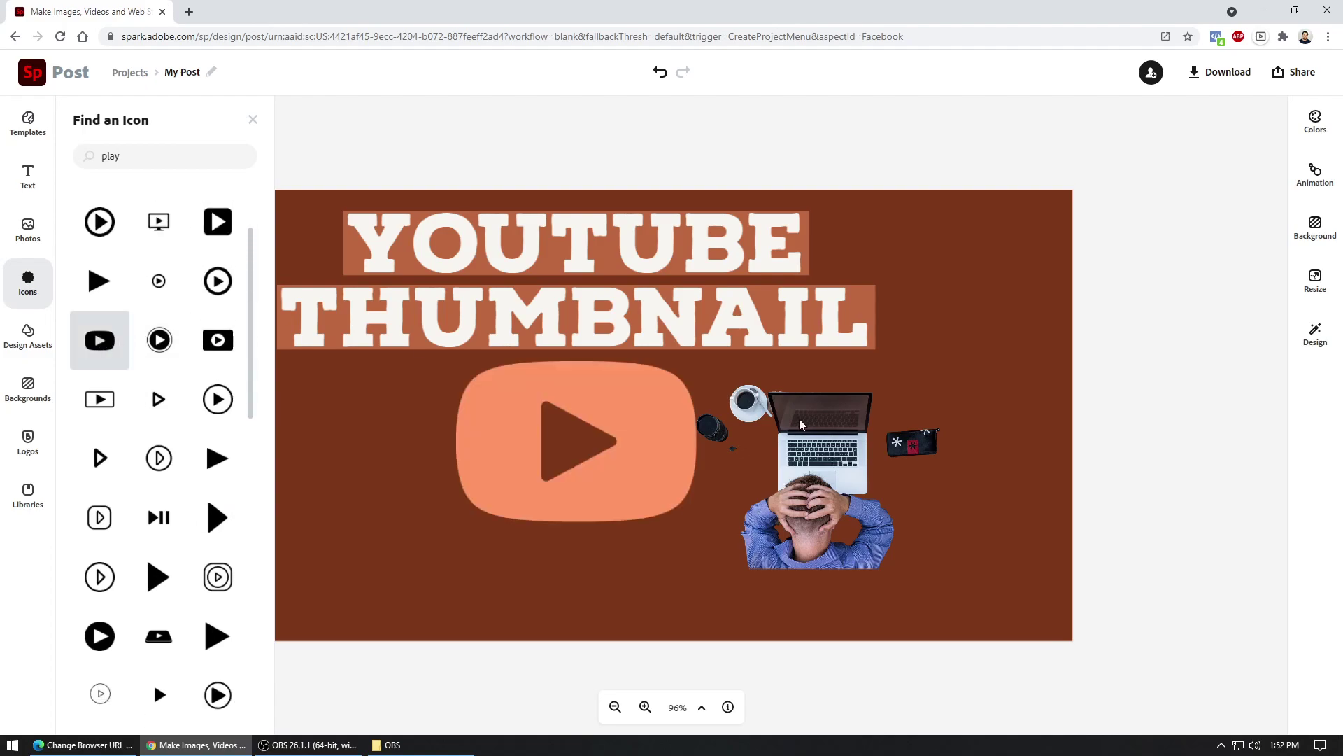
drag(584, 401, 477, 404)
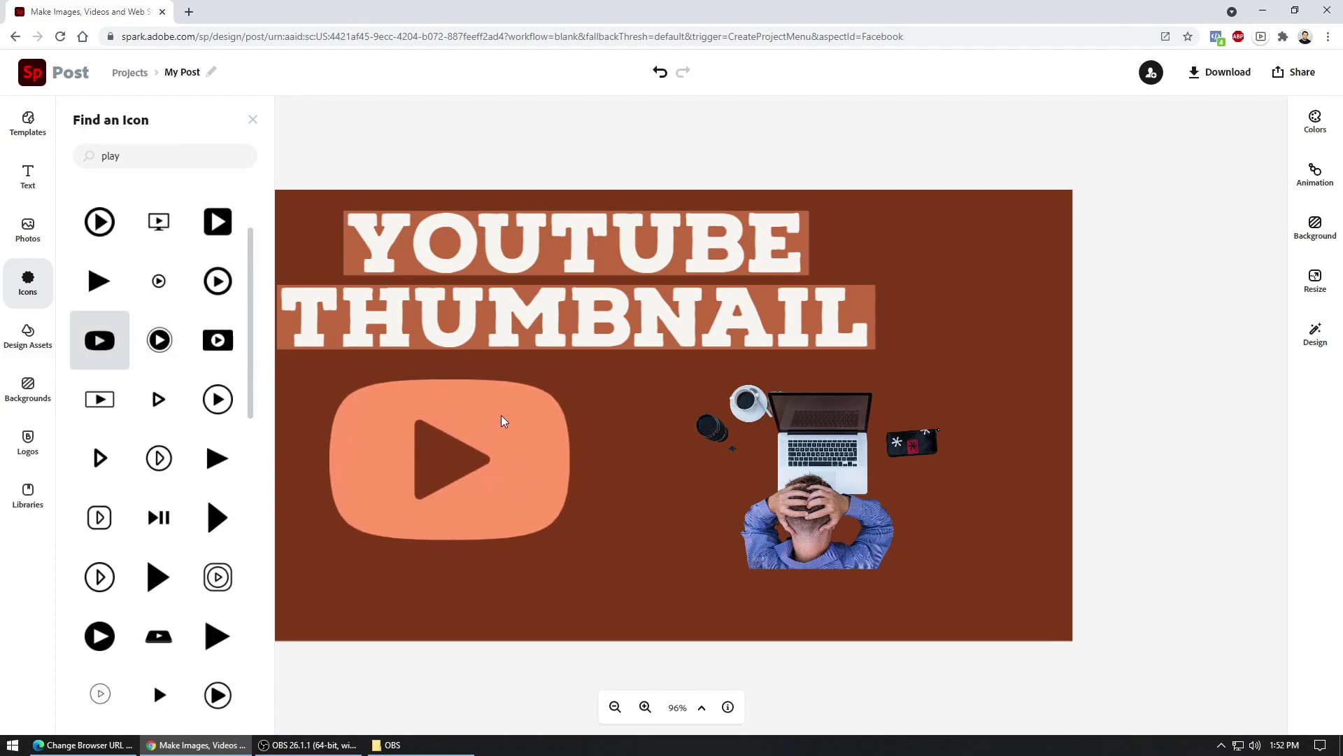
Recolour the play button icon to a strong pure red with a custom icon colour.
click(501, 420)
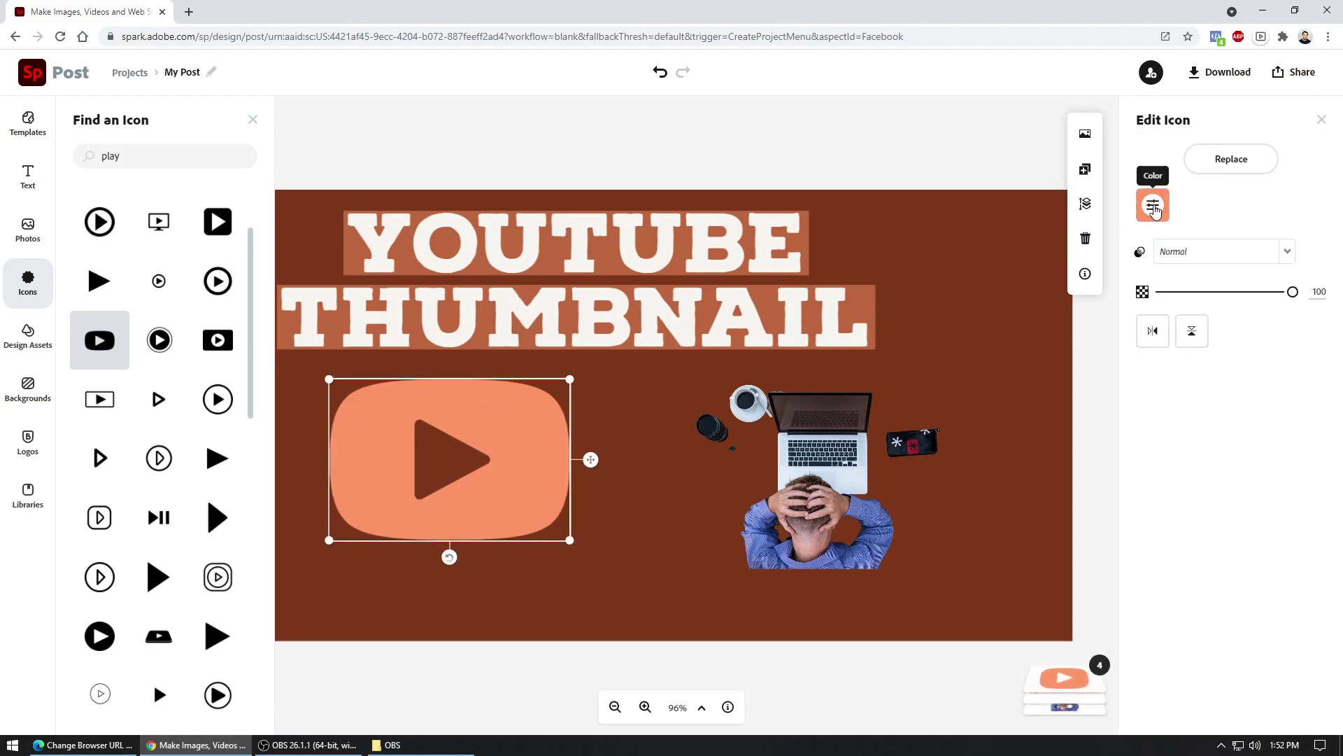
click(1153, 207)
click(1293, 541)
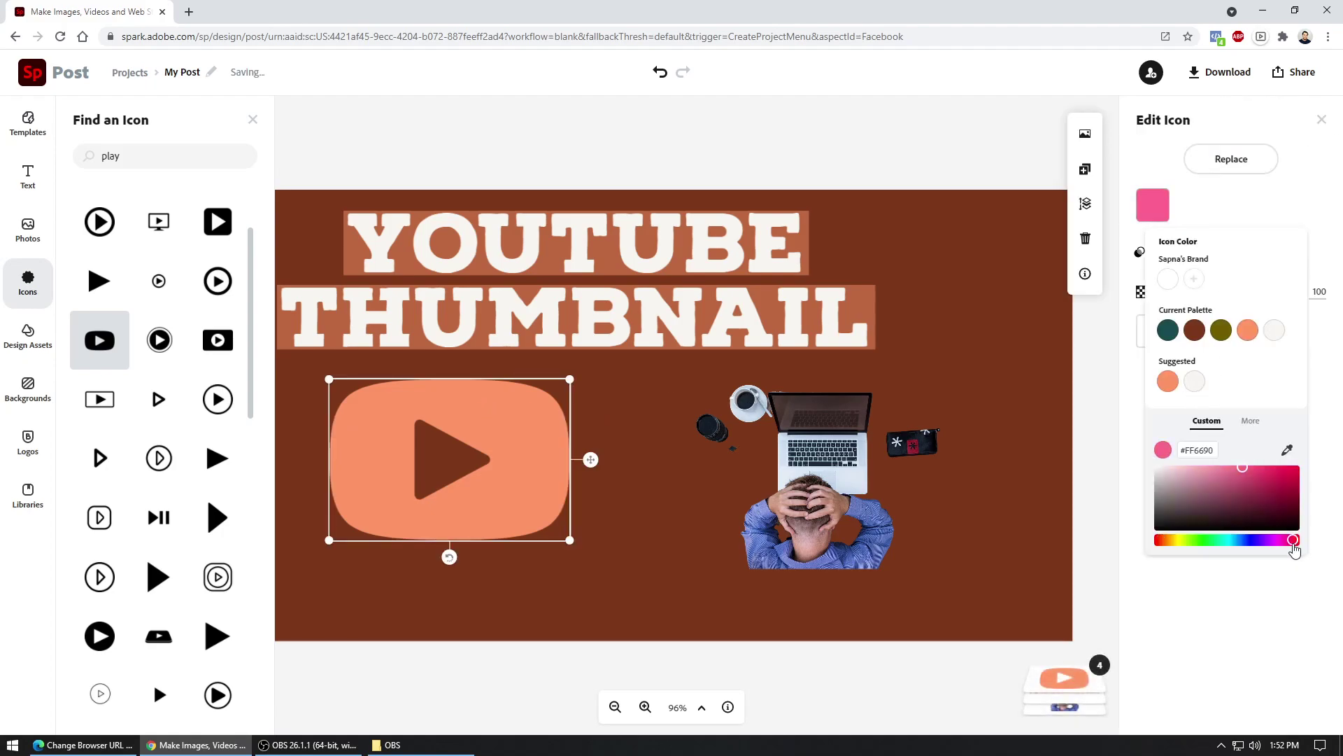
drag(1292, 542, 1299, 541)
click(1308, 458)
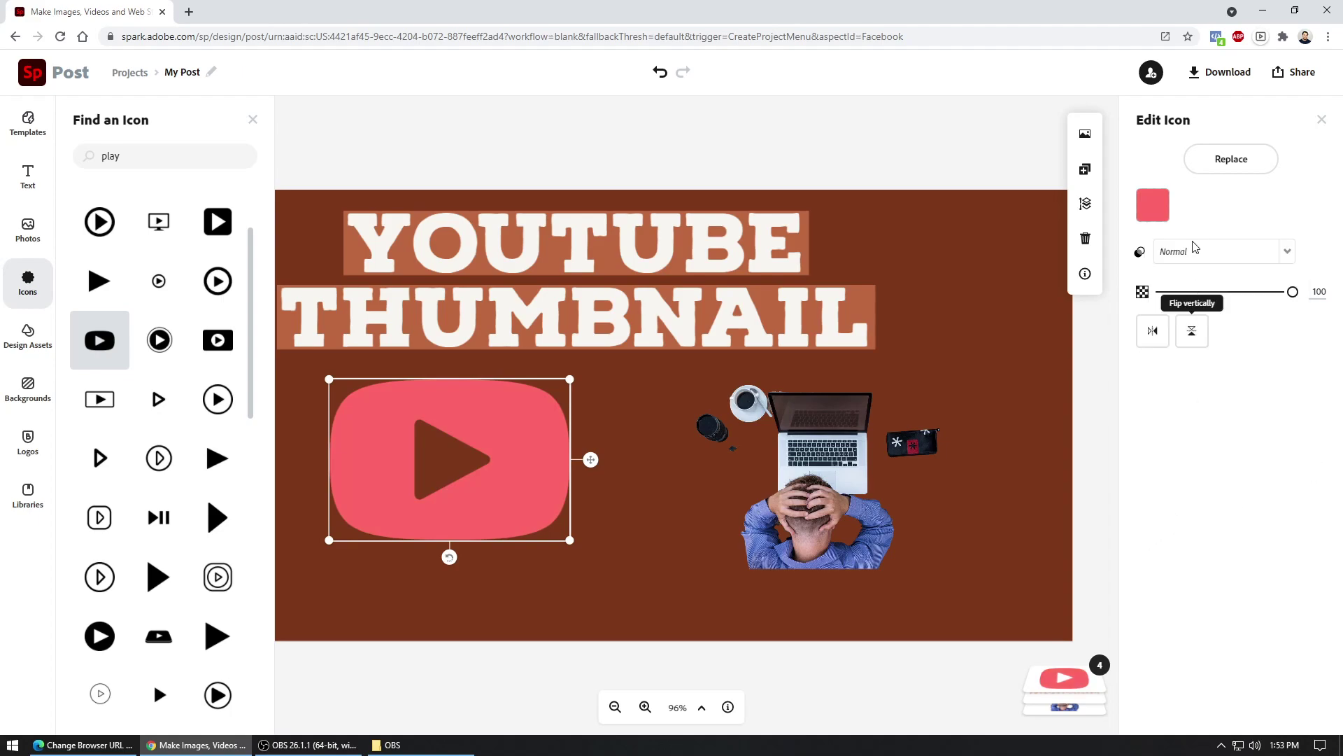
click(1153, 206)
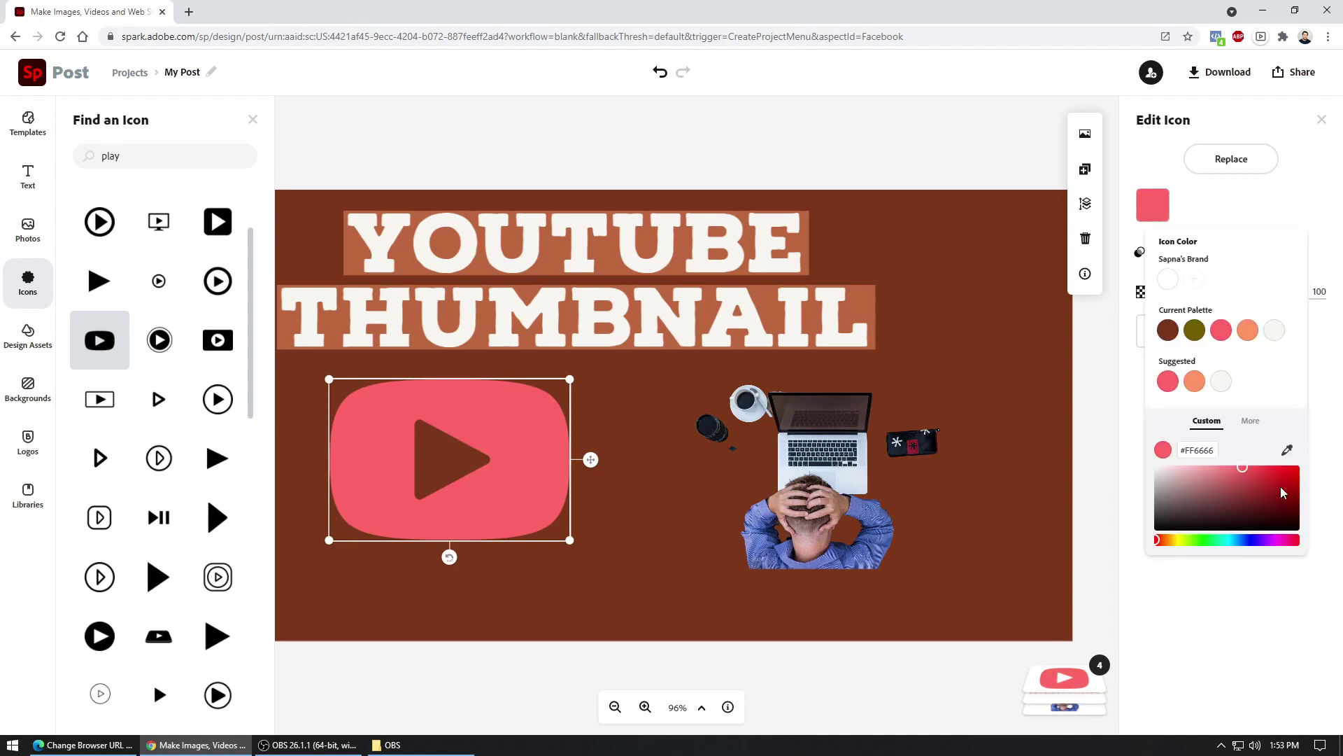
drag(1283, 493, 1292, 471)
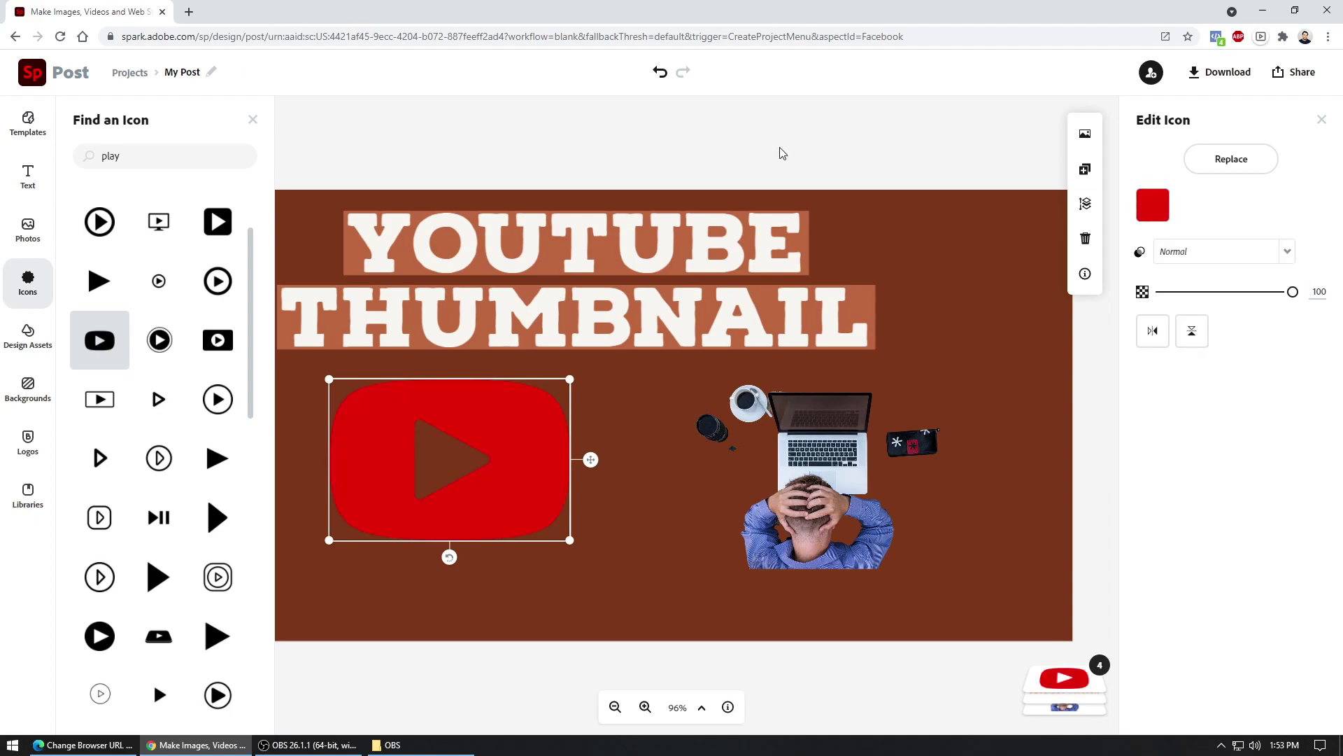
Shrink the play button icon and place it below the start of the title text.
mouse_move(482, 419)
mouse_down()
mouse_move(438, 434)
mouse_move(470, 436)
mouse_up()
drag(557, 558, 439, 521)
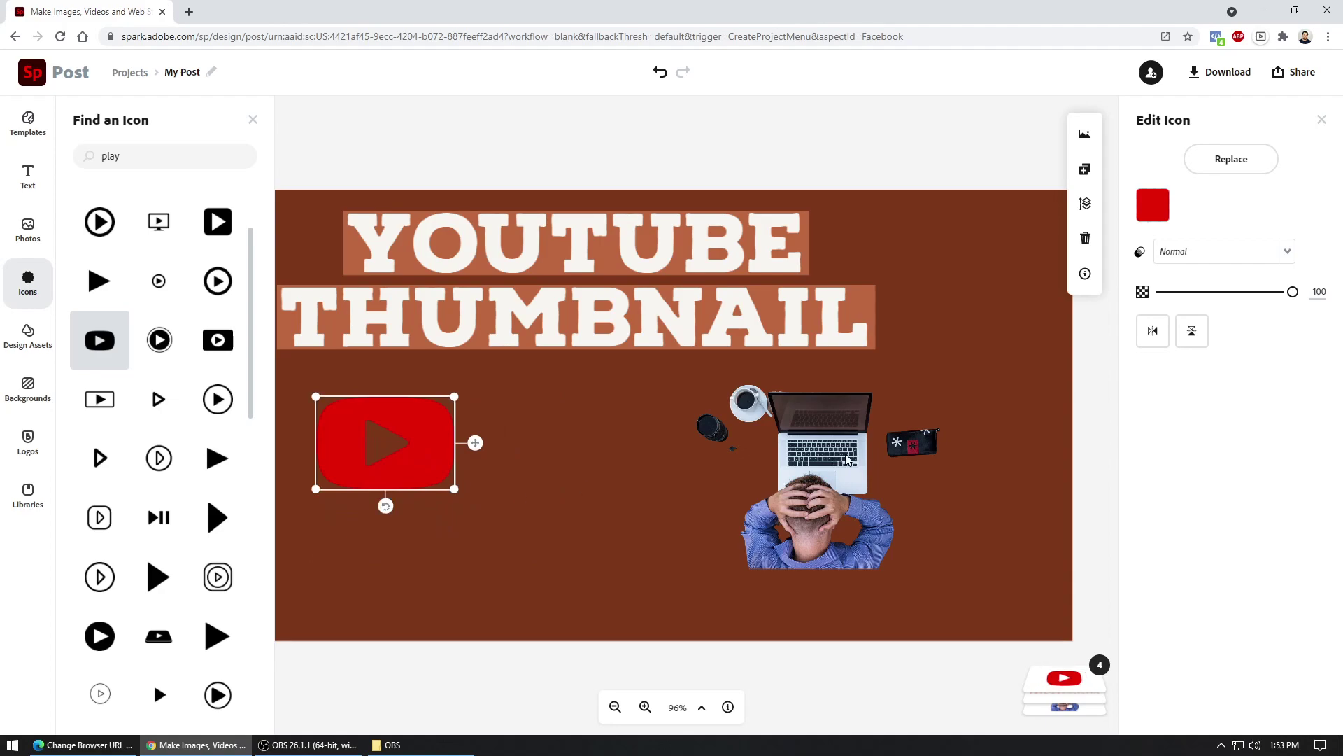
click(793, 164)
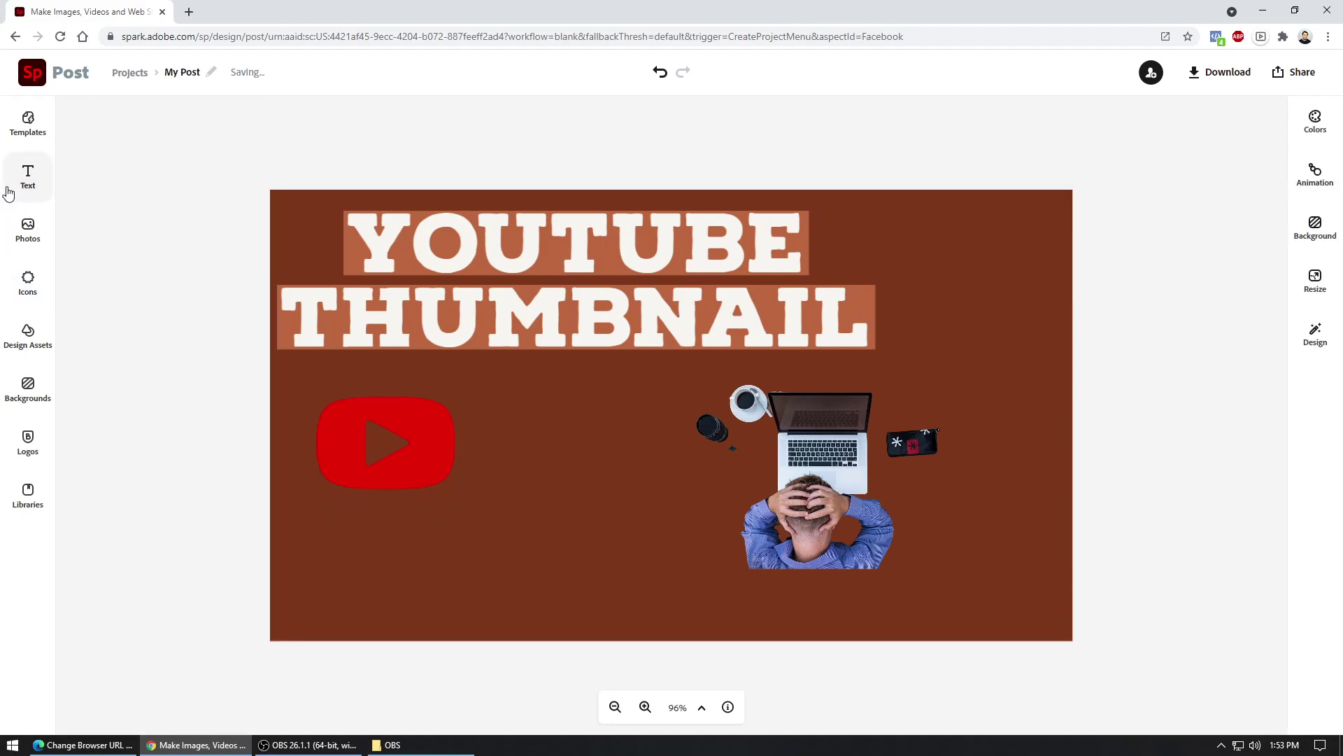
Upload the portrait photo of the smiling man in a white V-neck shirt from the Pictures folder.
click(28, 228)
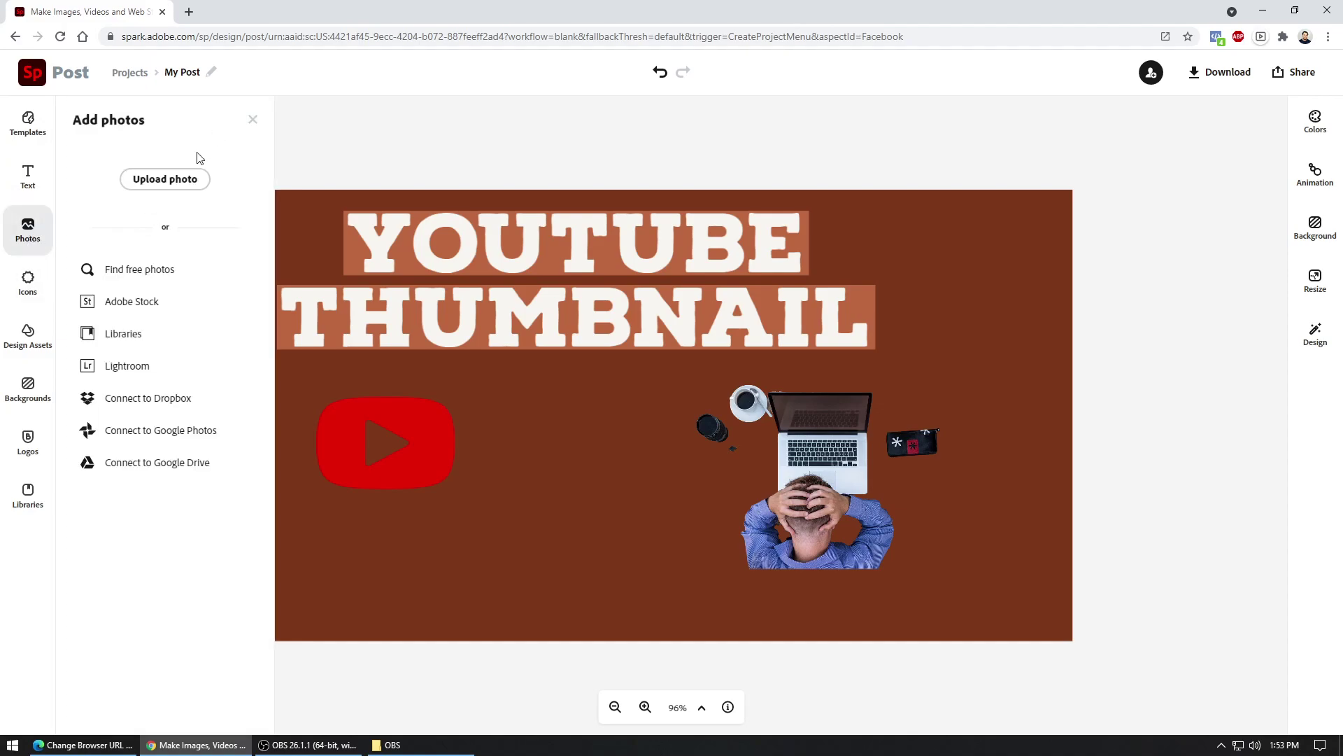
click(176, 179)
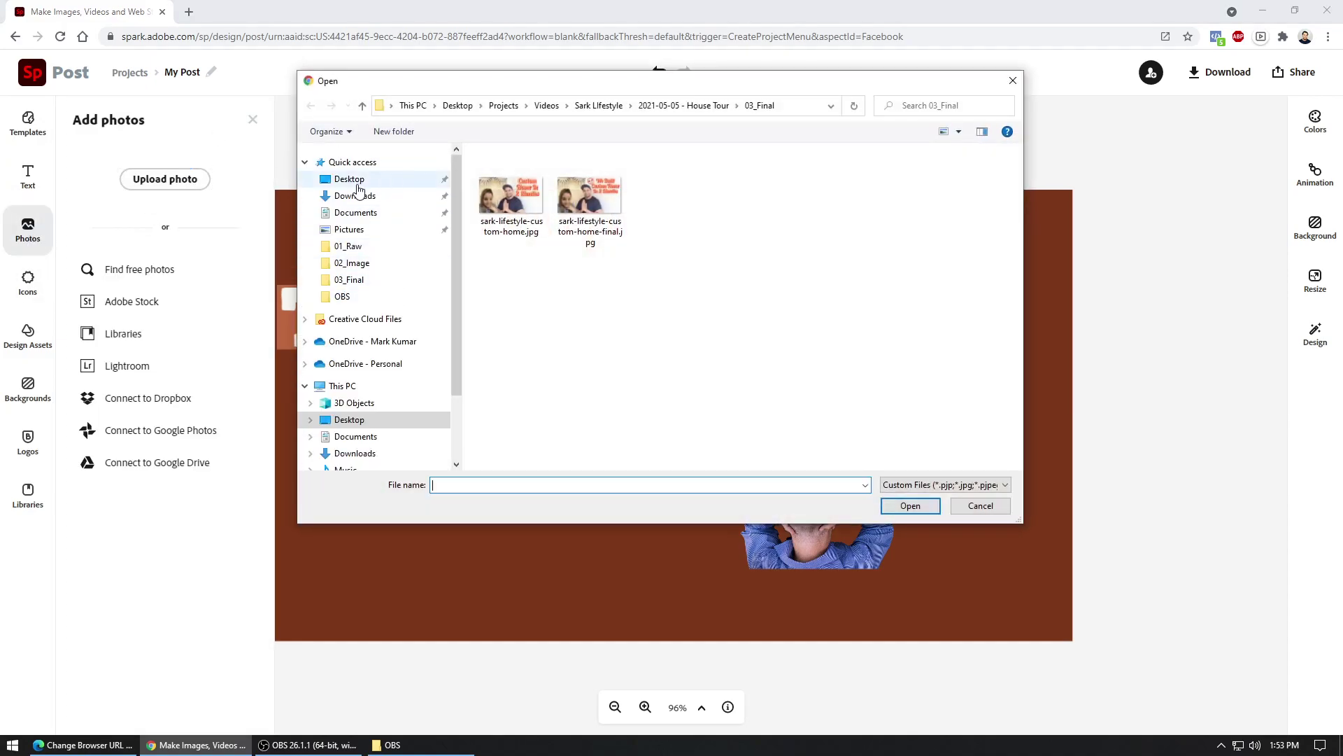
click(352, 197)
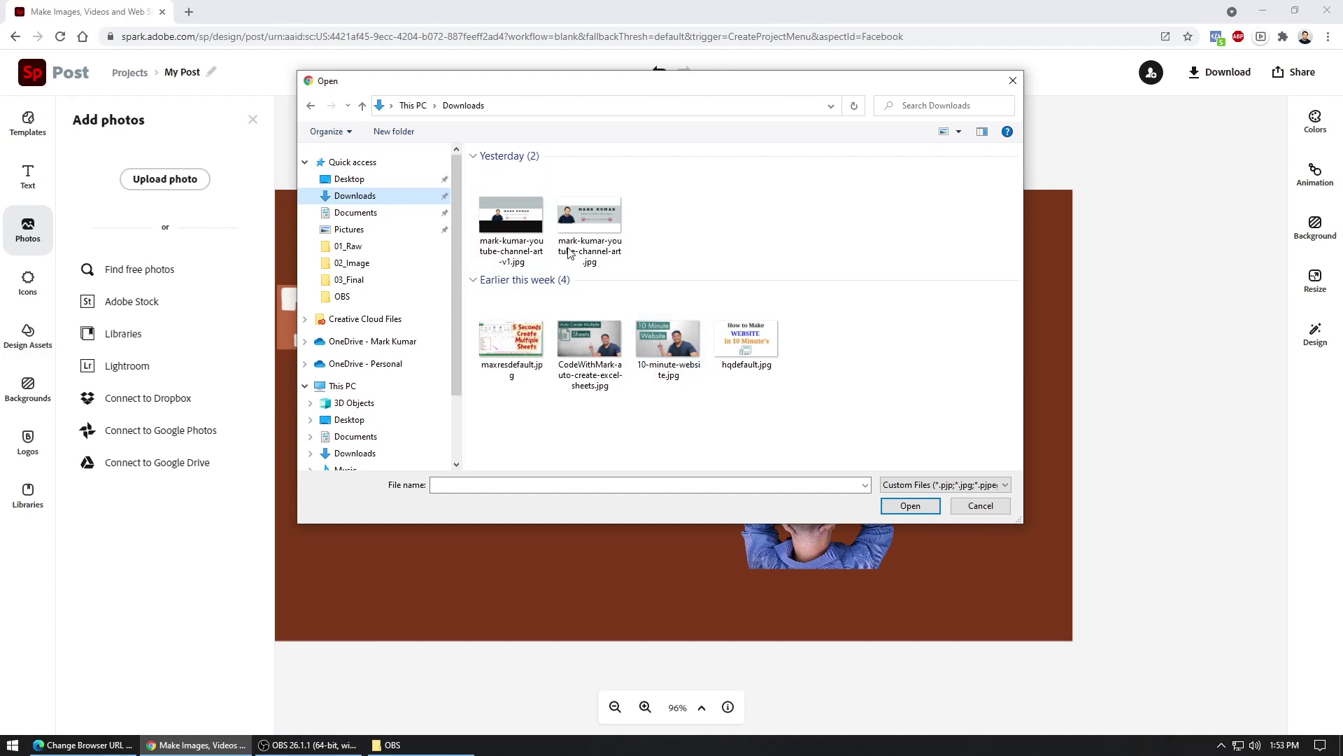
click(353, 230)
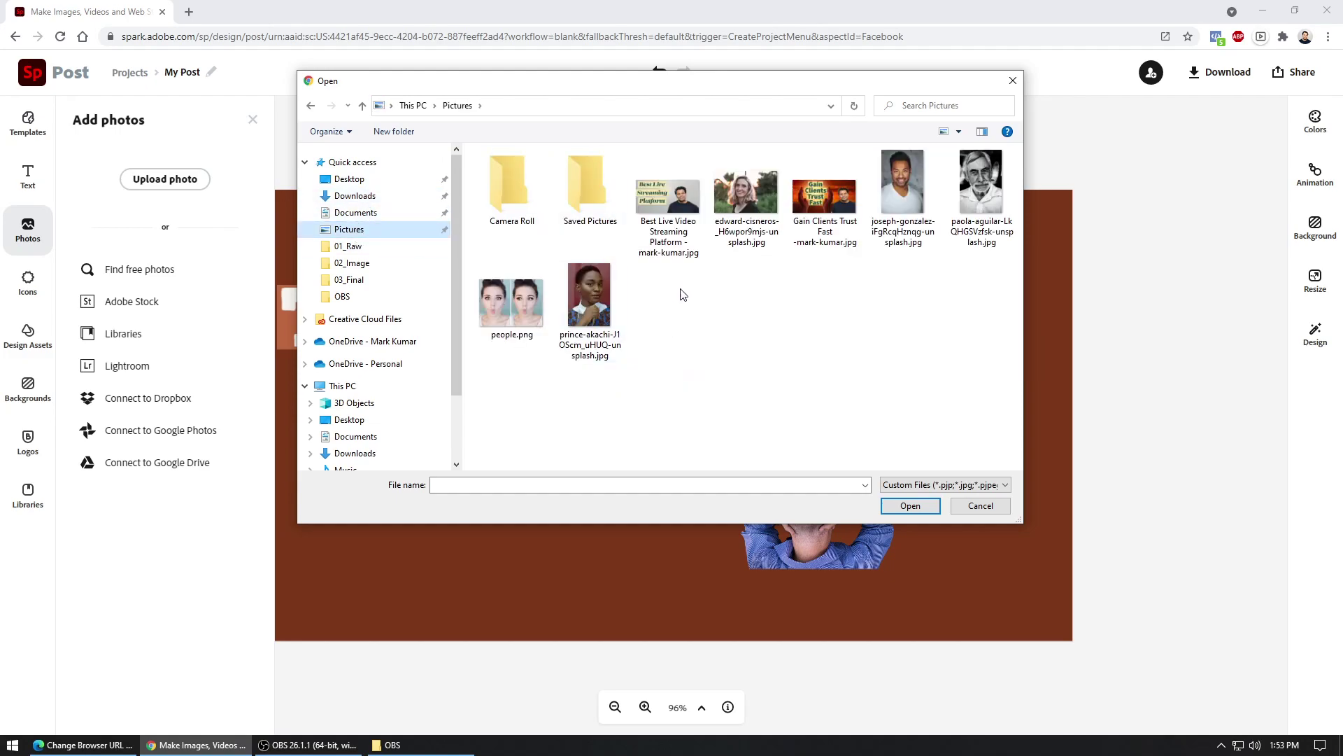
click(923, 284)
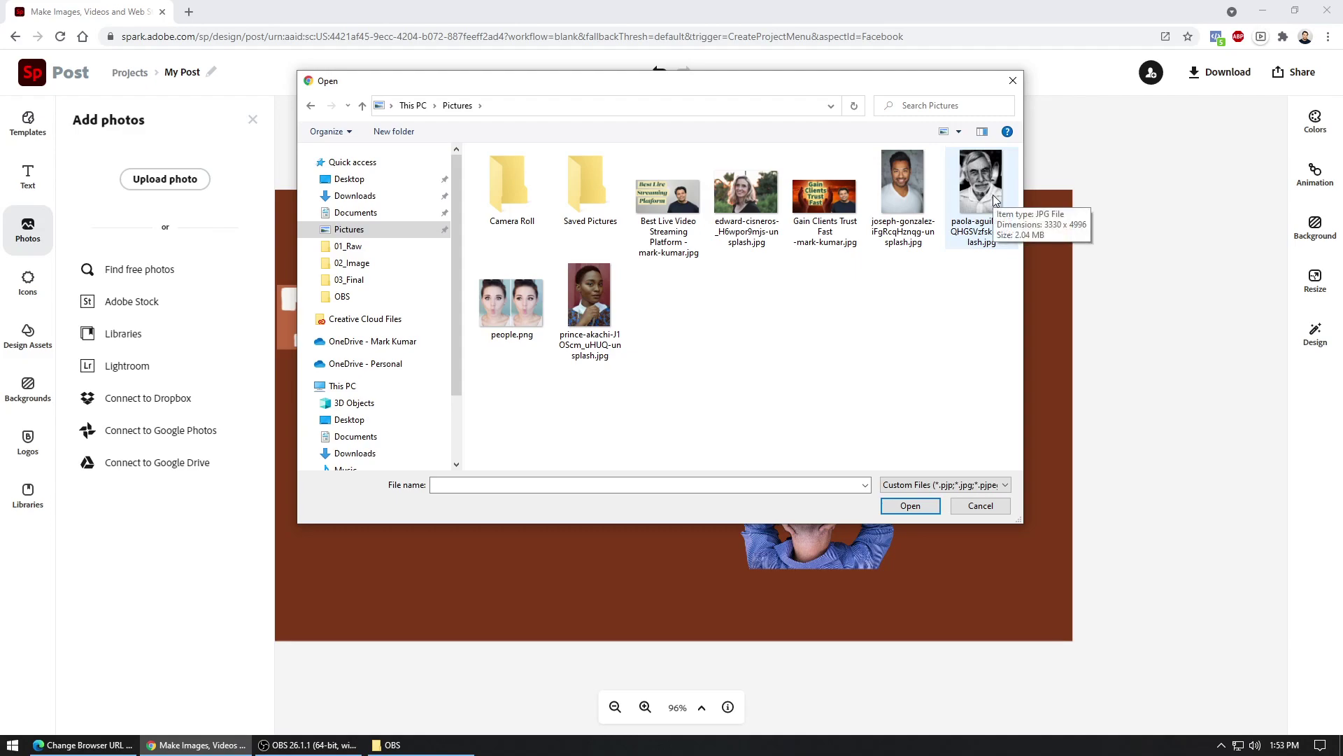
double_click(908, 193)
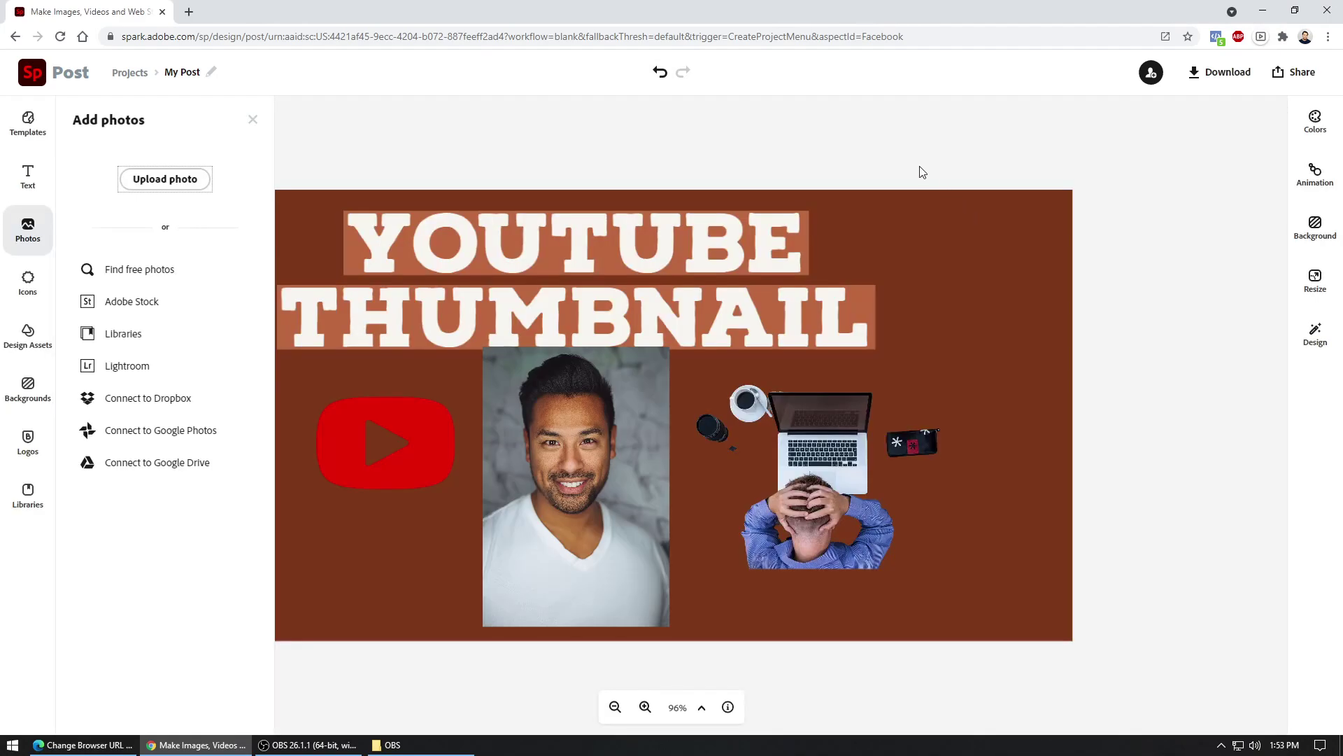
Remove the background of the portrait photo and delete the photo of the man at the laptop.
drag(619, 447, 678, 361)
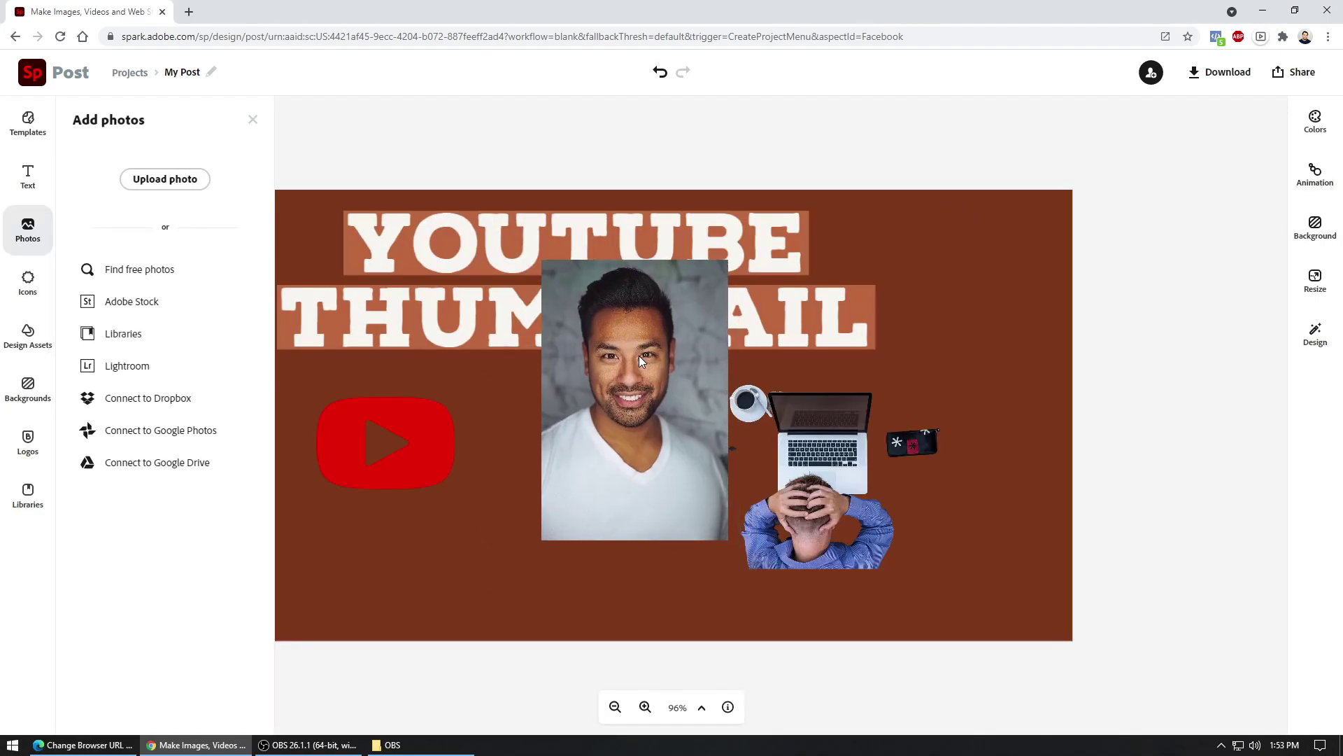
click(1226, 203)
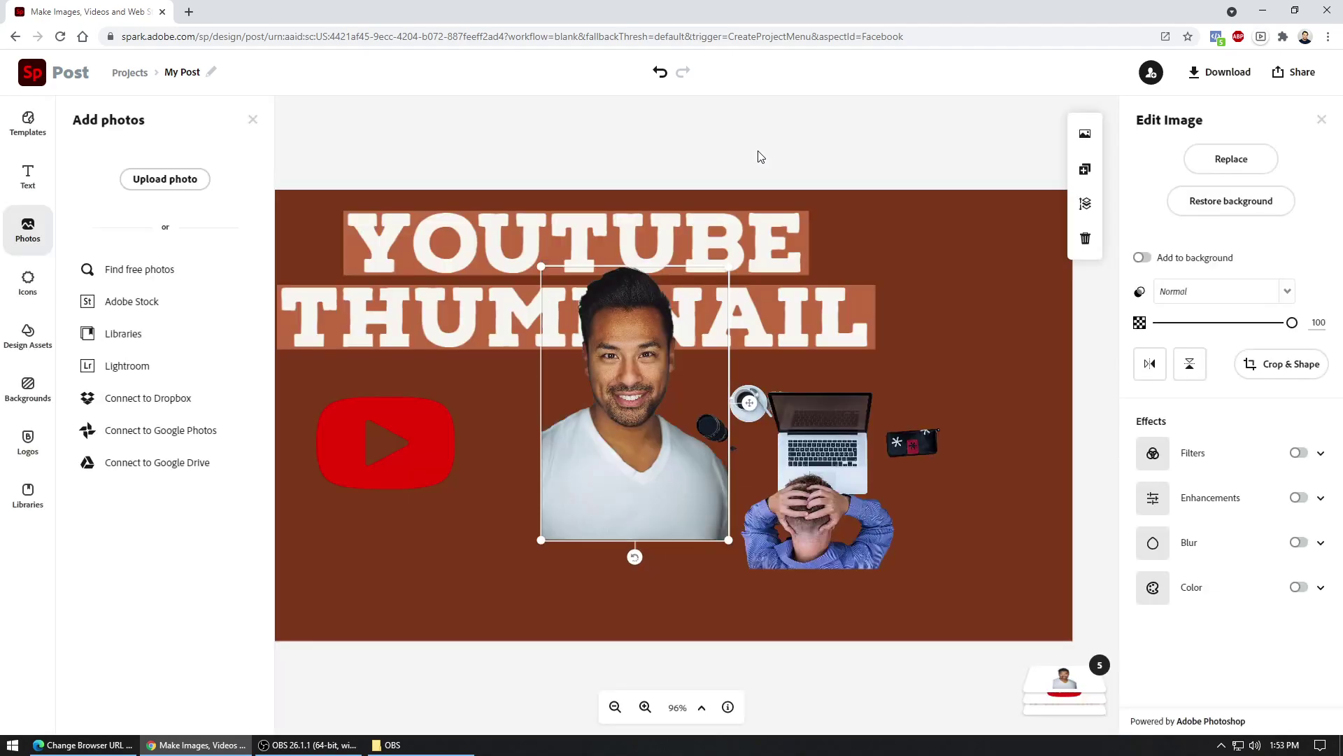
drag(643, 490, 655, 518)
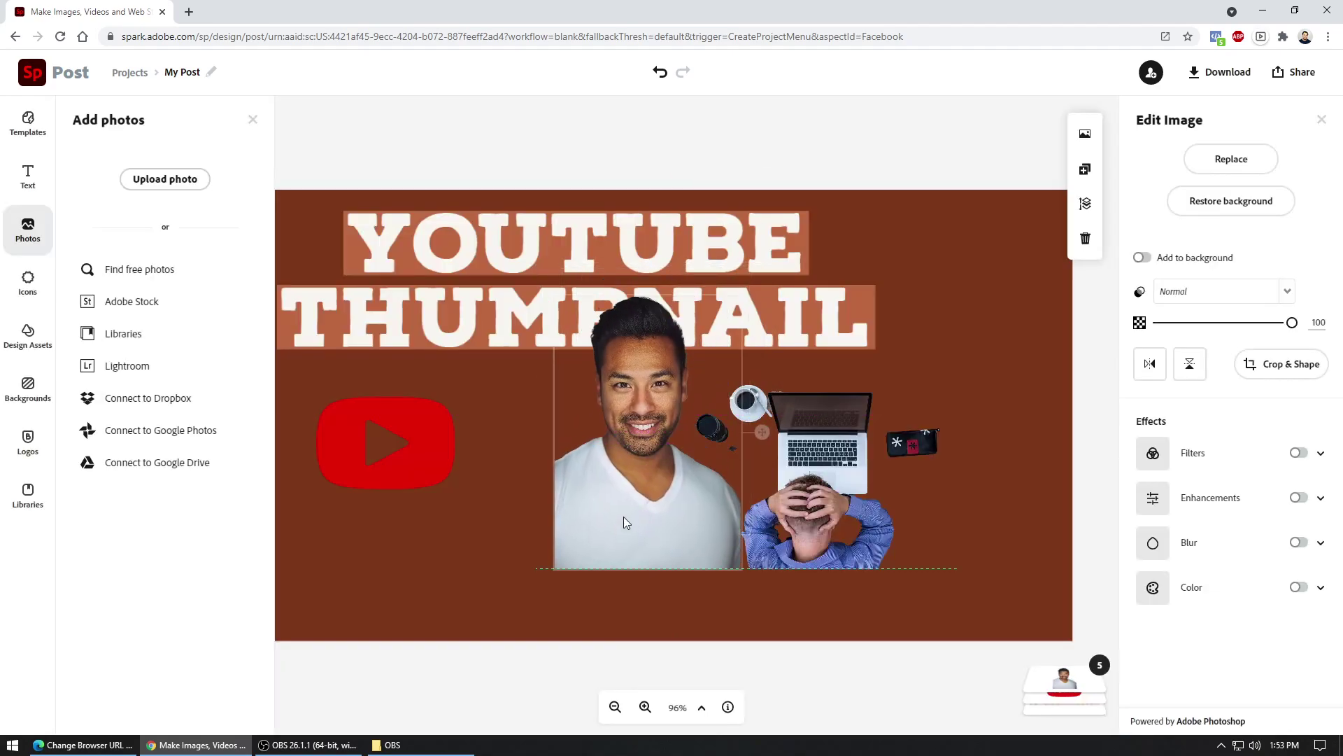
click(819, 502)
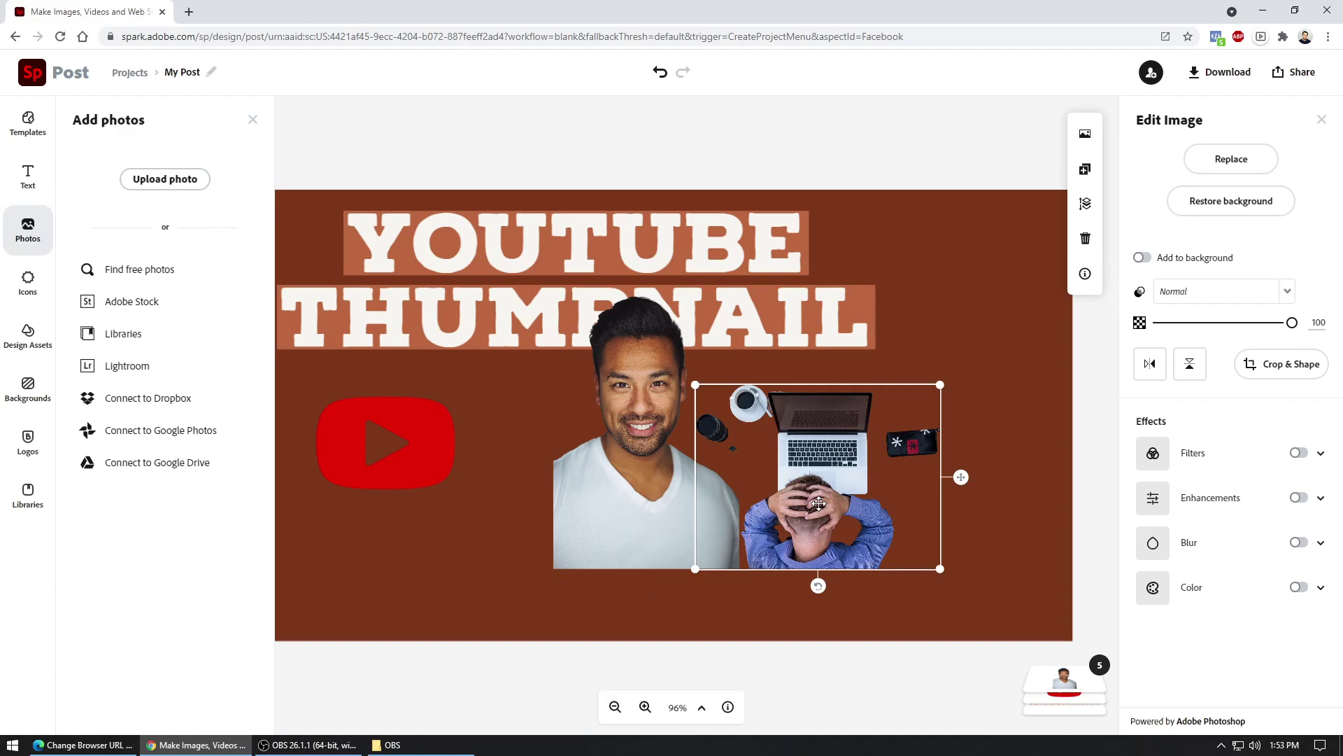
click(1085, 240)
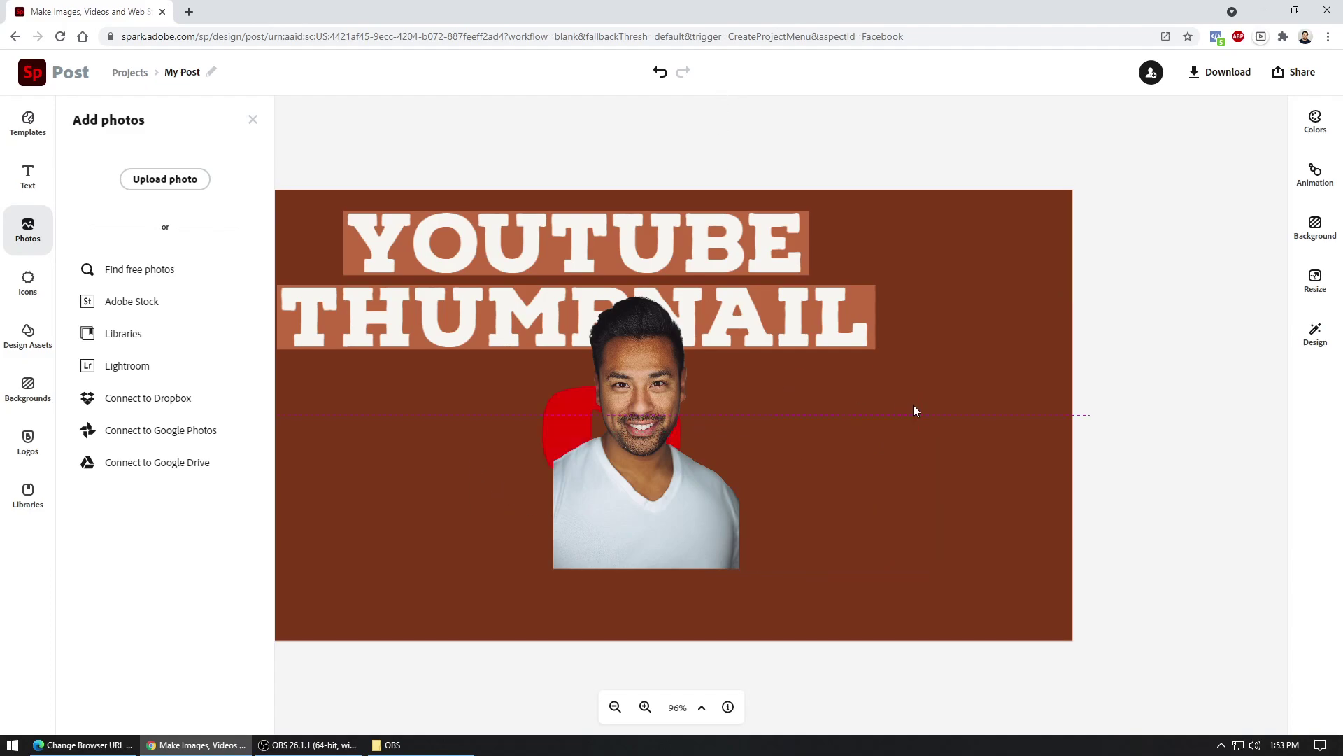
Place the portrait in the canvas's lower-left corner and centre the title text horizontally at the top of the canvas.
drag(639, 422, 361, 510)
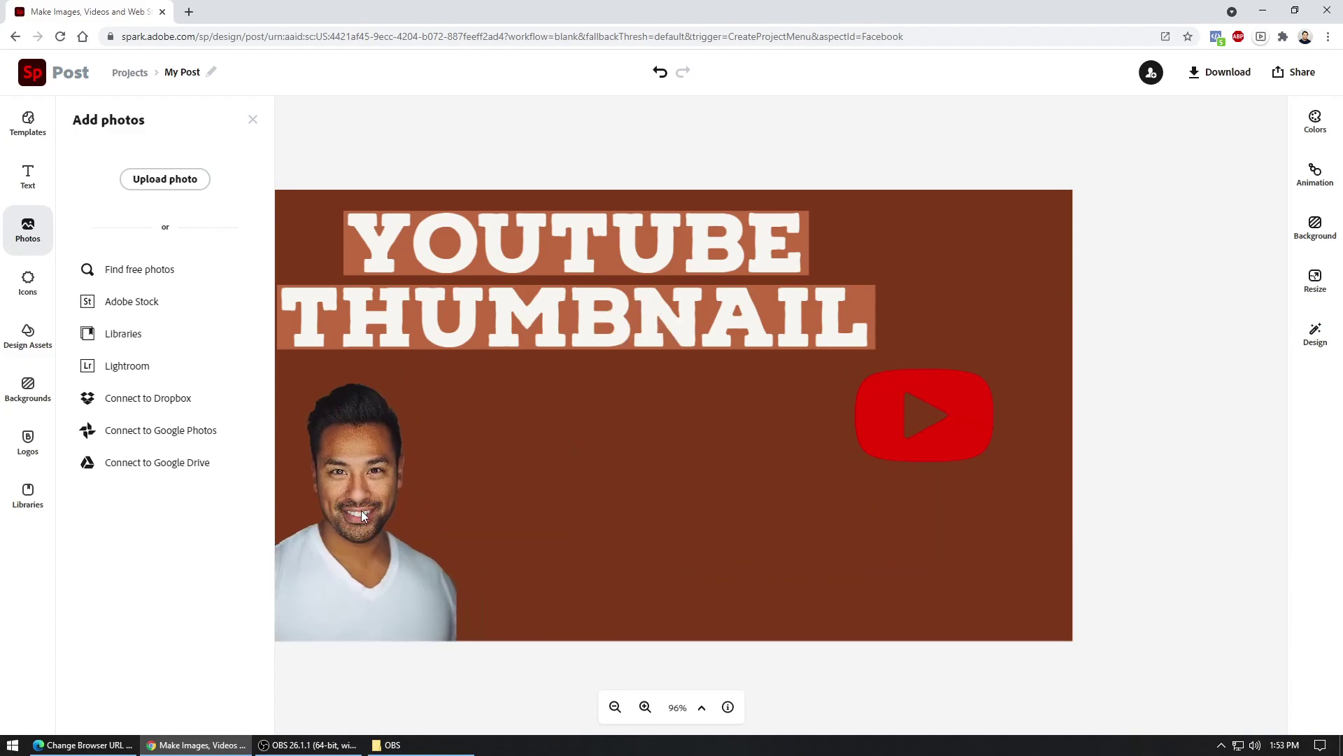
drag(538, 303, 596, 266)
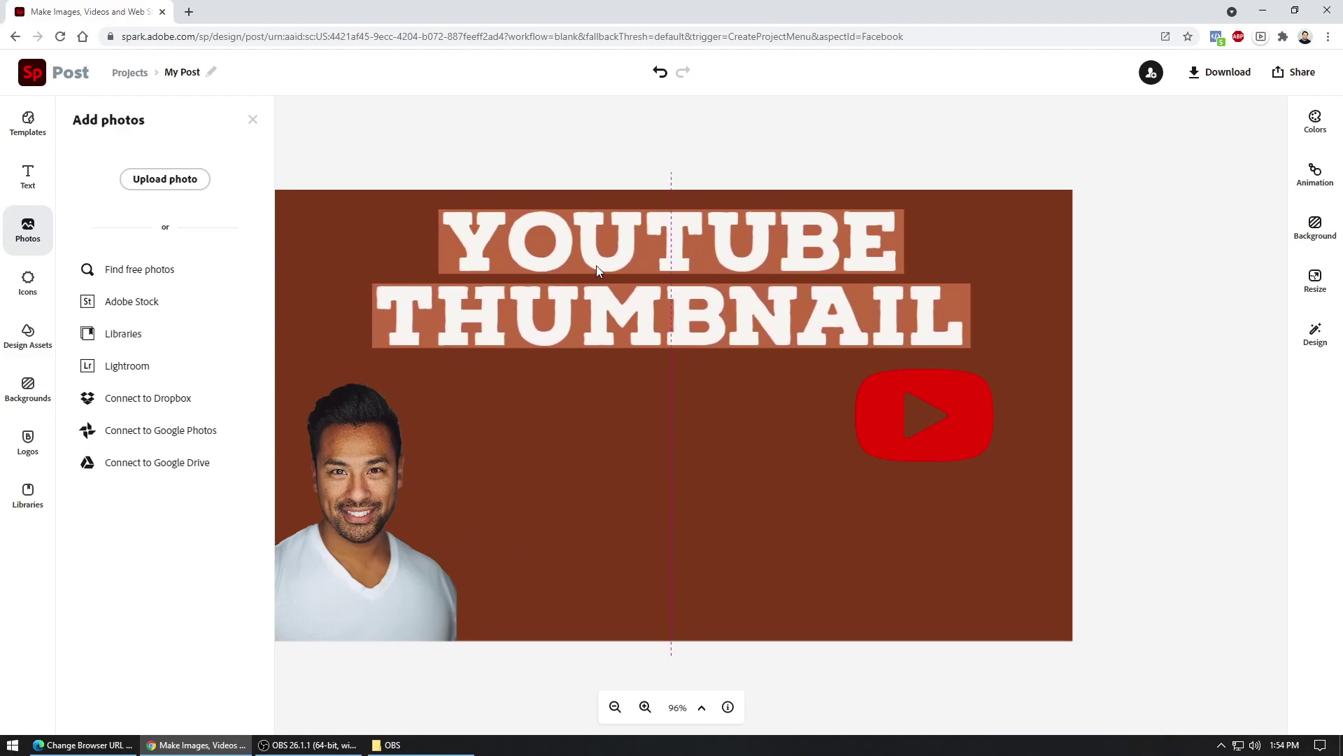
Change the canvas background to a near-black green (#101610).
click(695, 434)
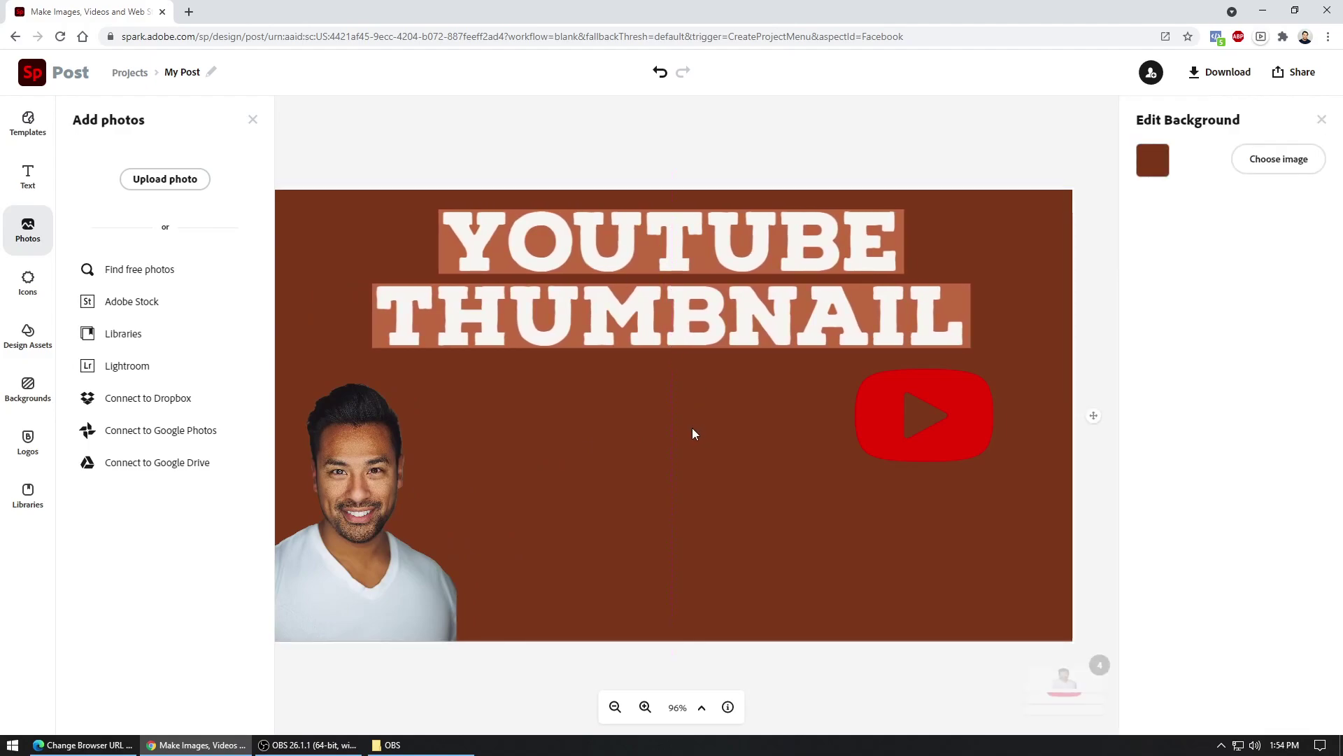
click(1153, 159)
drag(1278, 462, 1187, 437)
click(1195, 480)
click(1211, 495)
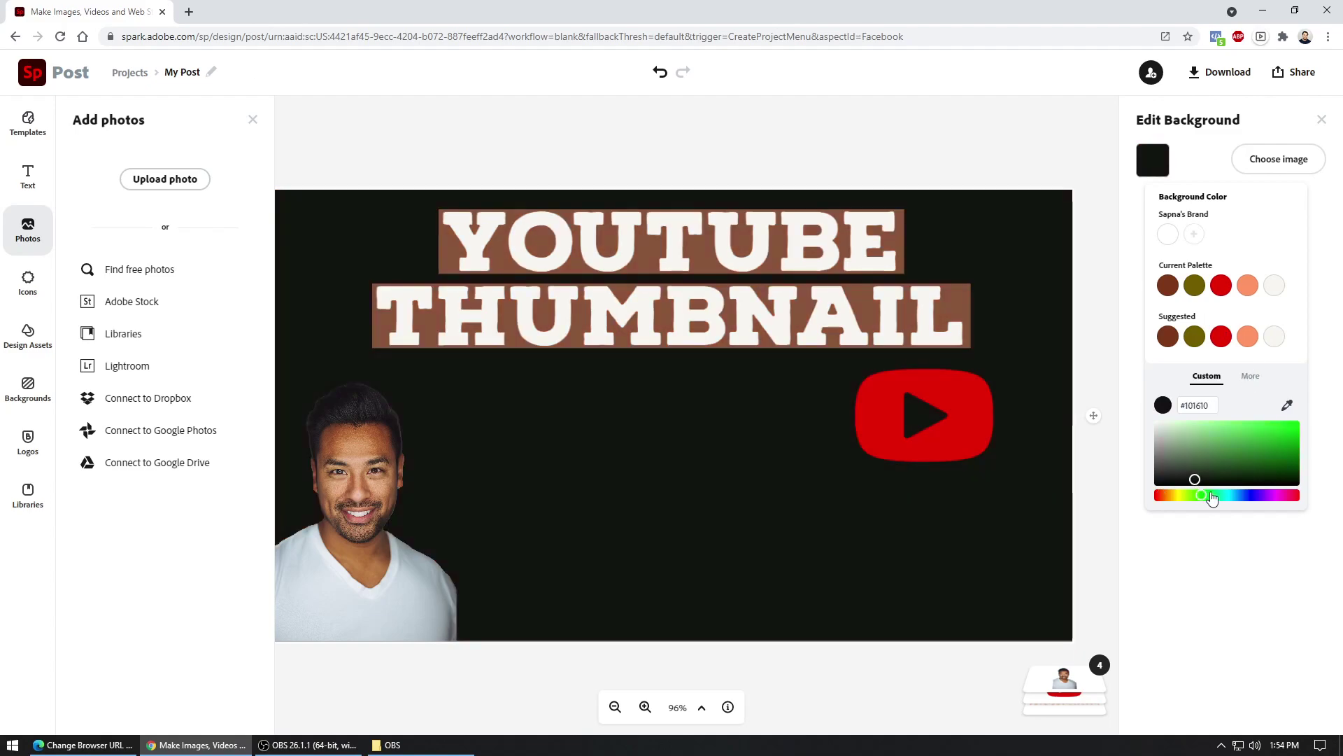
click(873, 119)
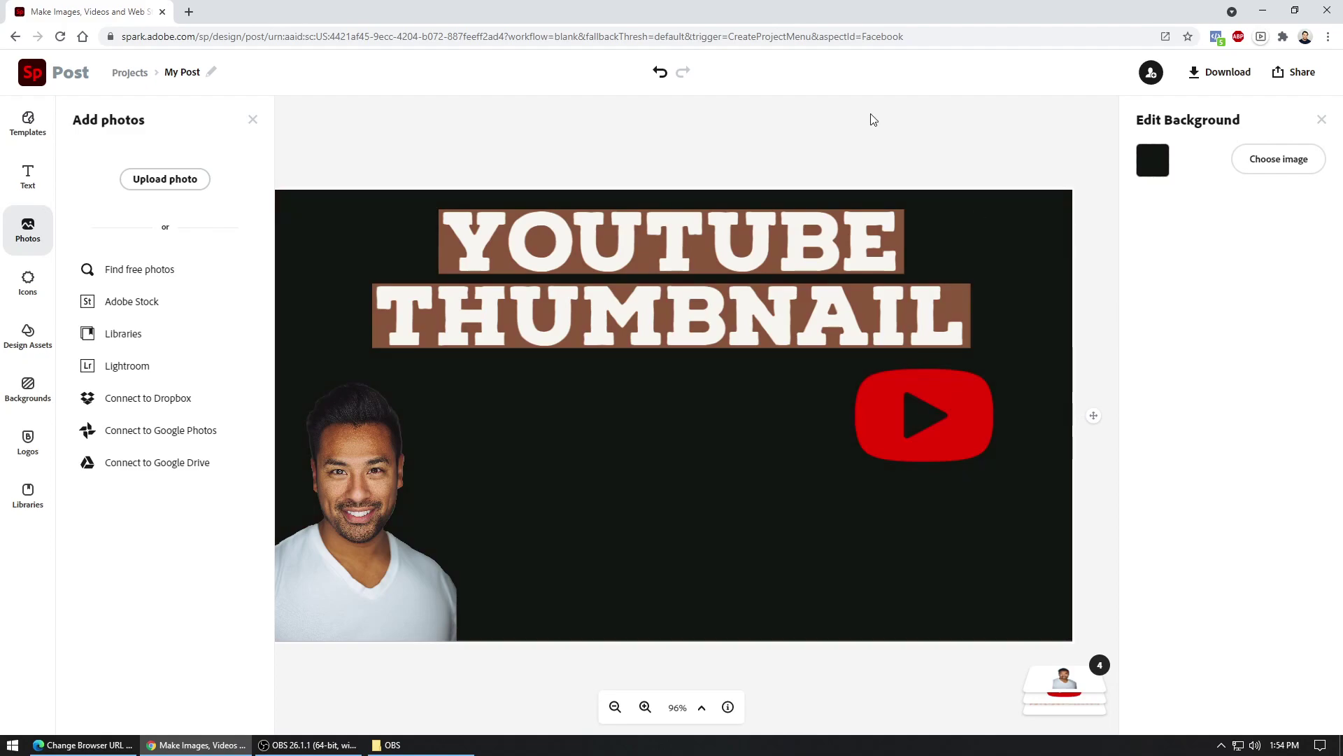
Delete the red play button icon from the canvas.
drag(938, 404, 875, 431)
click(872, 420)
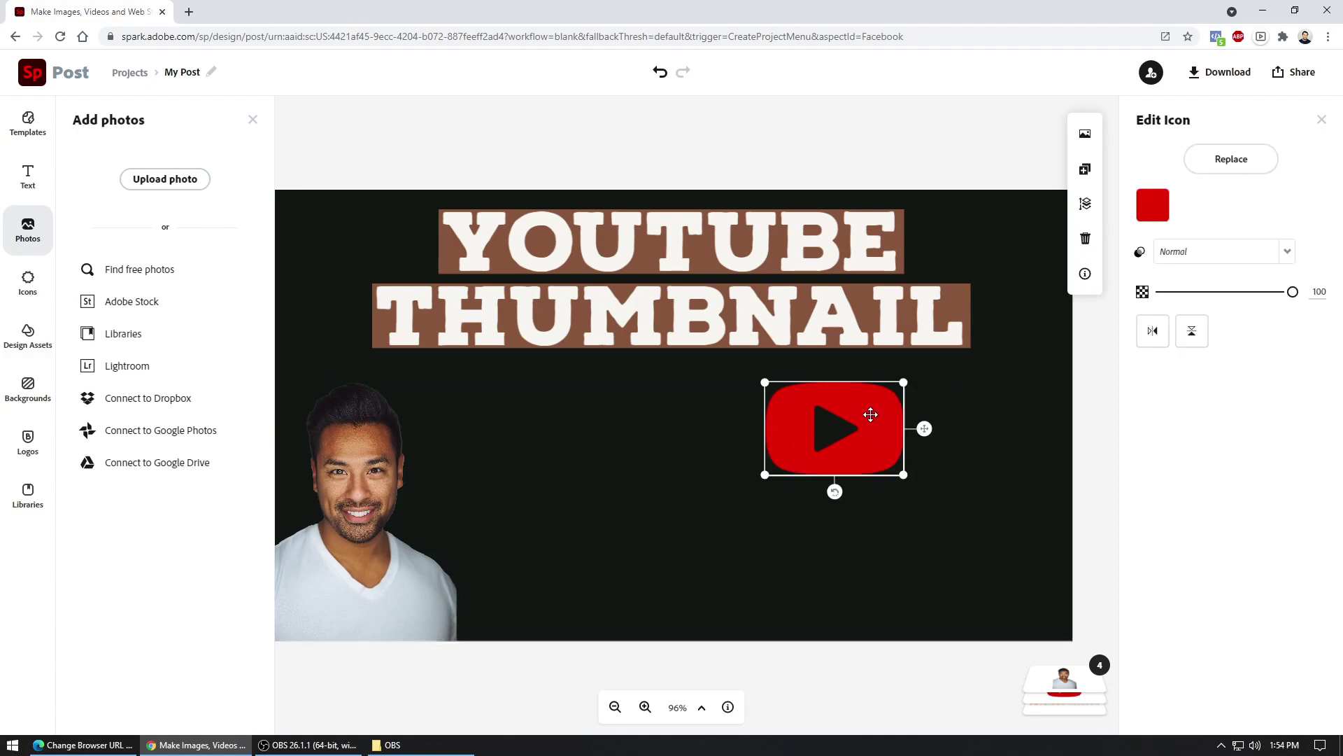
click(1086, 238)
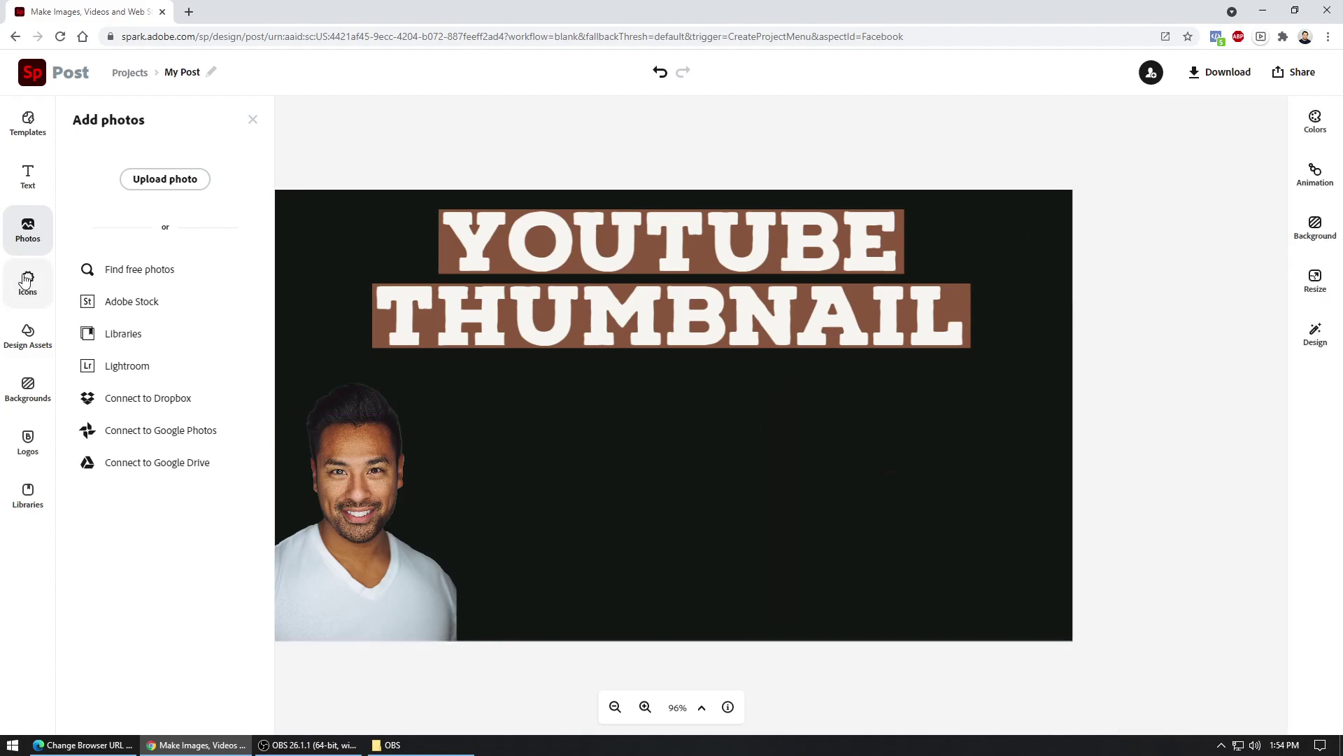
Search the icons for "smile" and add the outlined smiley with heart-shaped eyes to the canvas.
click(30, 285)
double_click(137, 162)
key(BackSpace)
text(sml)
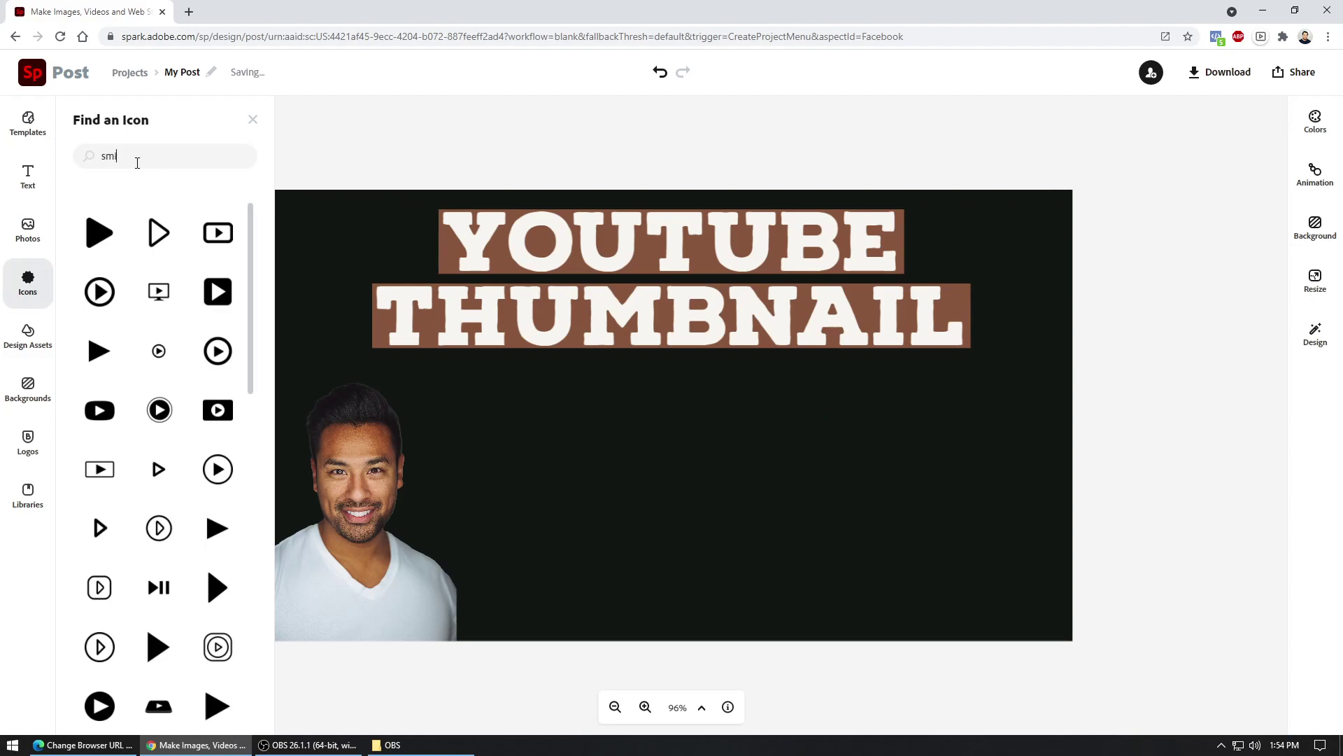
key(Return)
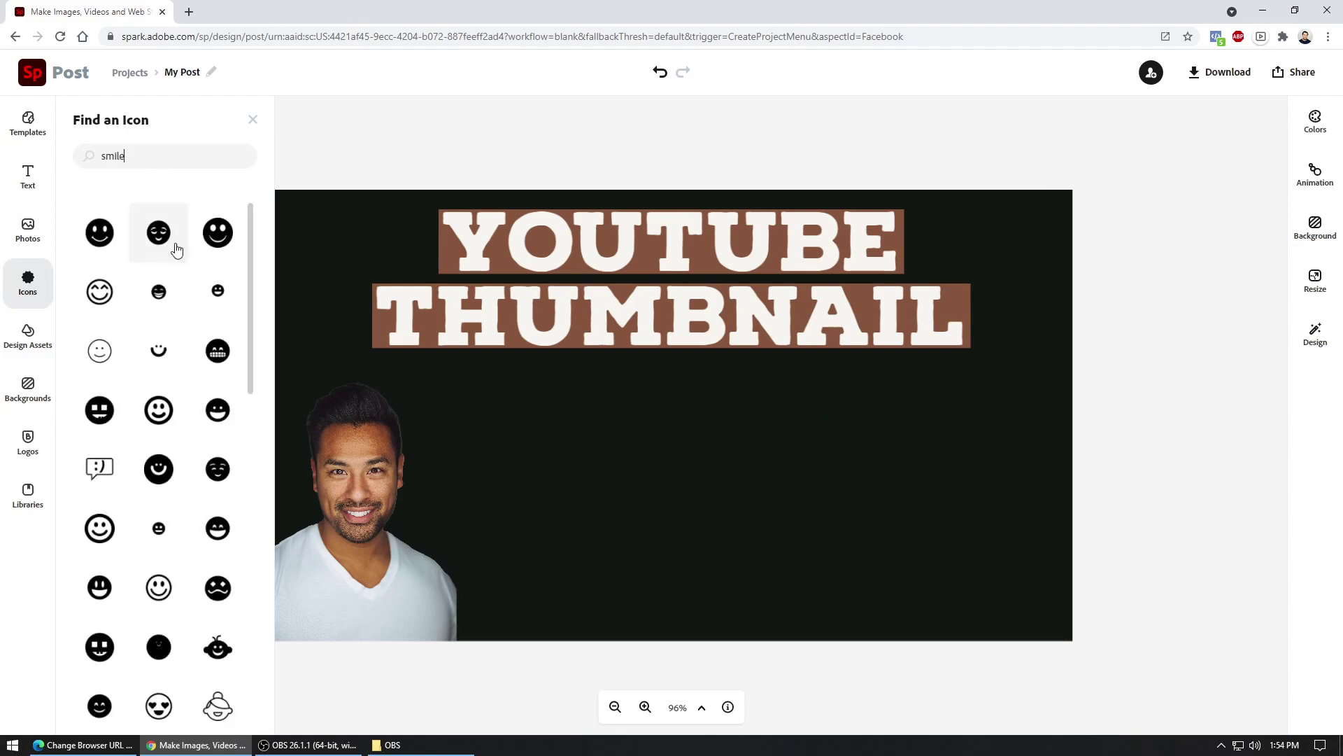
scroll(213, 455, down, 3)
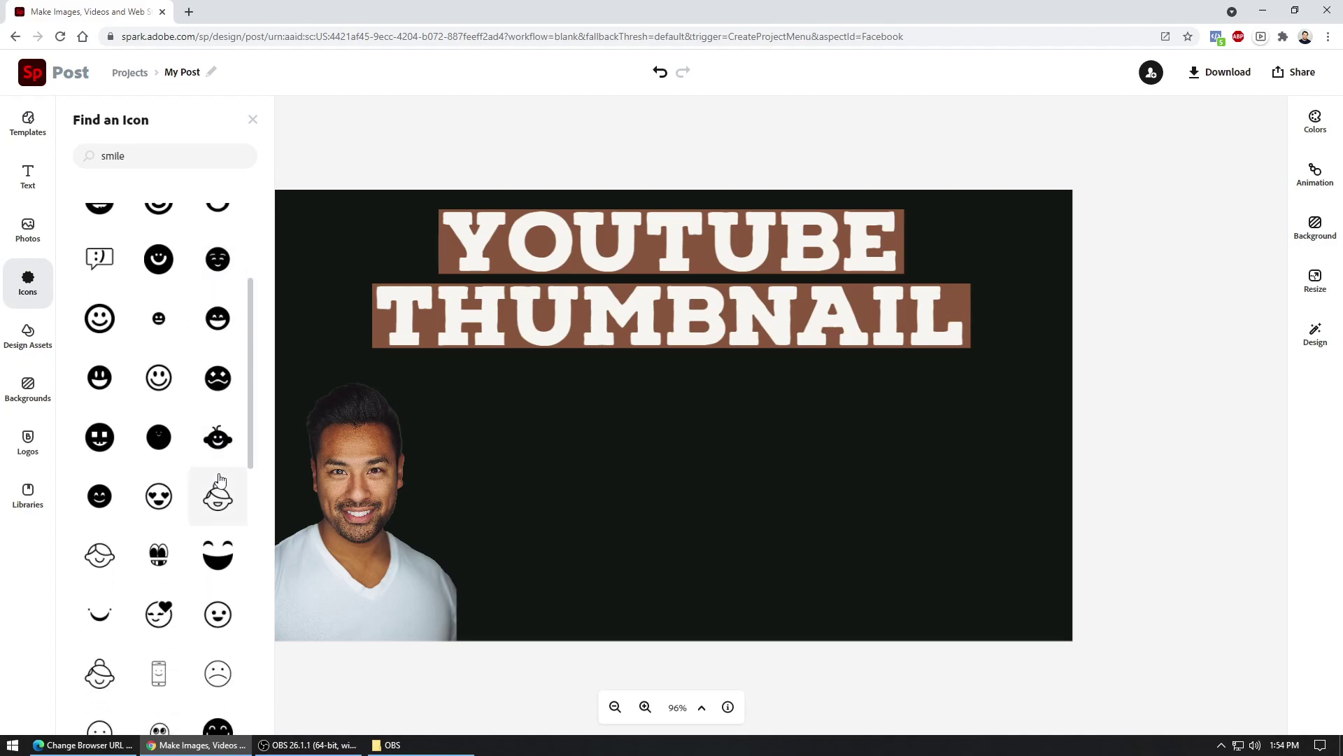
scroll(215, 579, down, 4)
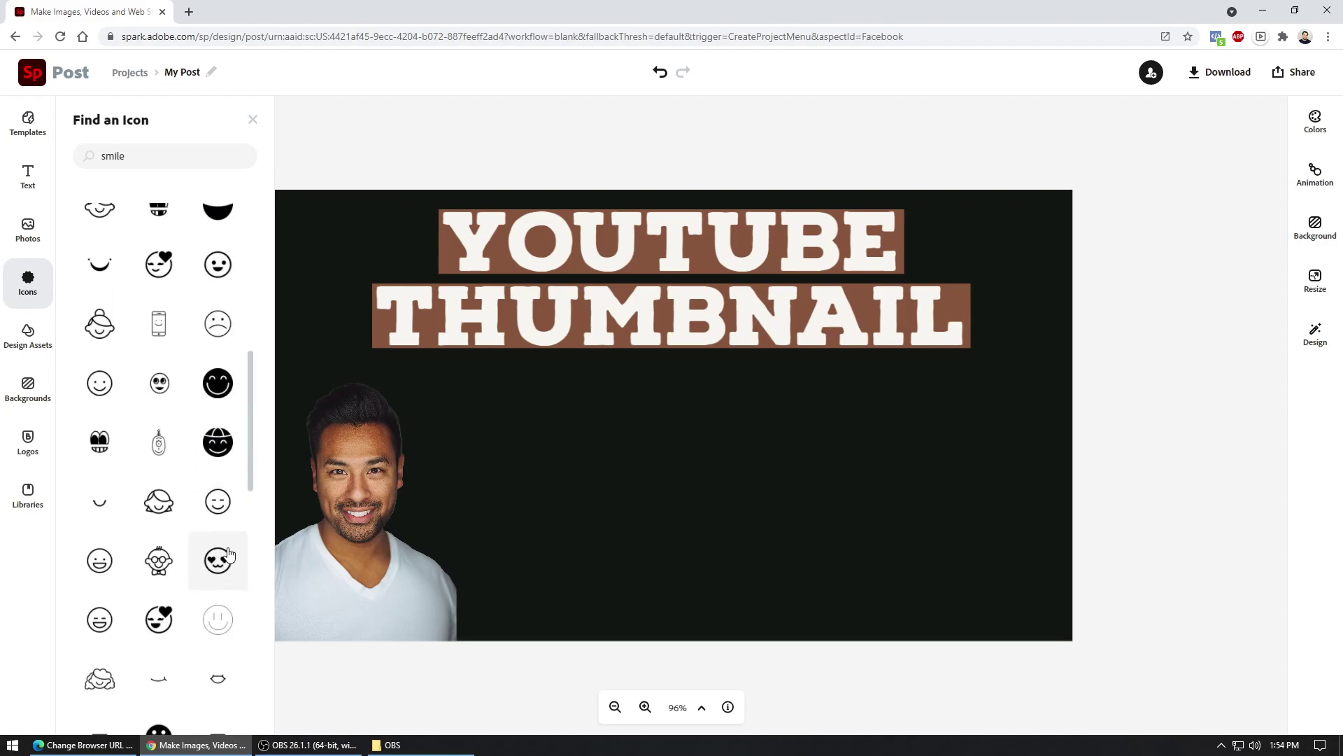
click(218, 560)
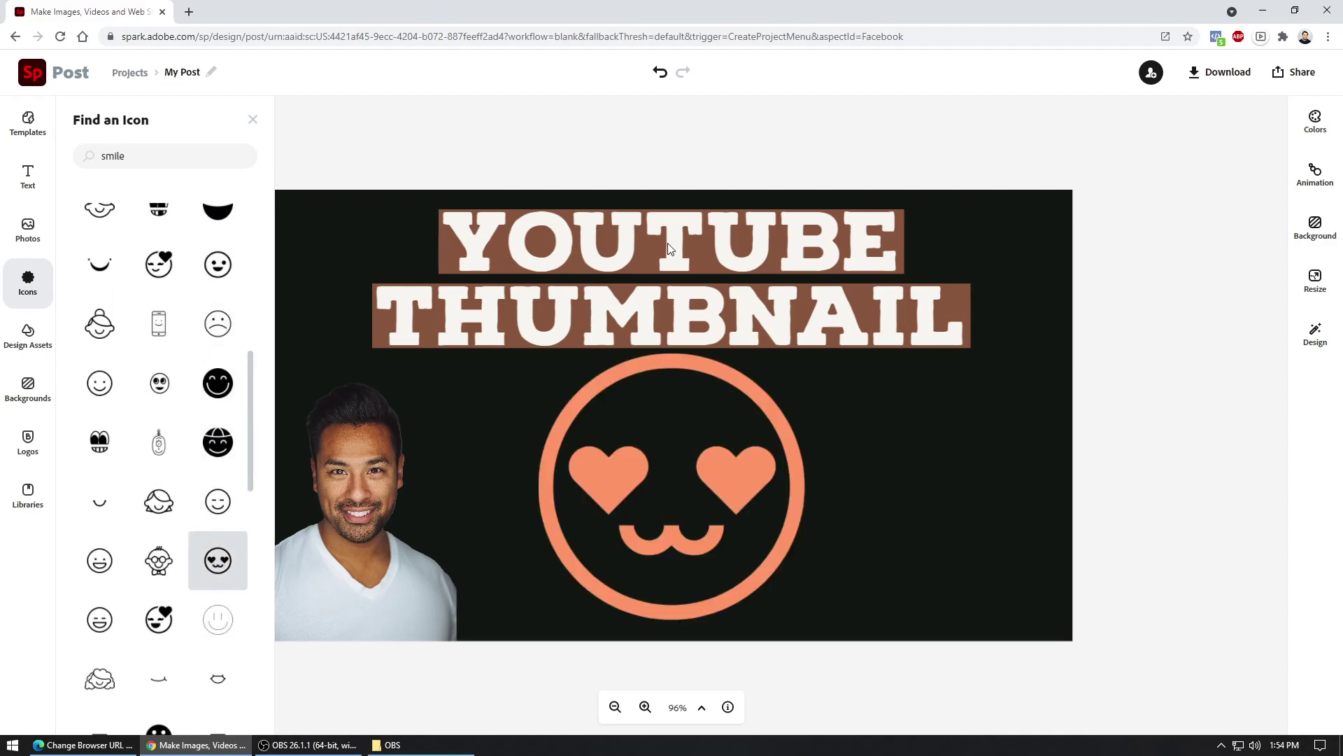
Shrink the heart-eyed smiley icon to just over half its size and place it in the canvas's upper-left corner.
click(754, 395)
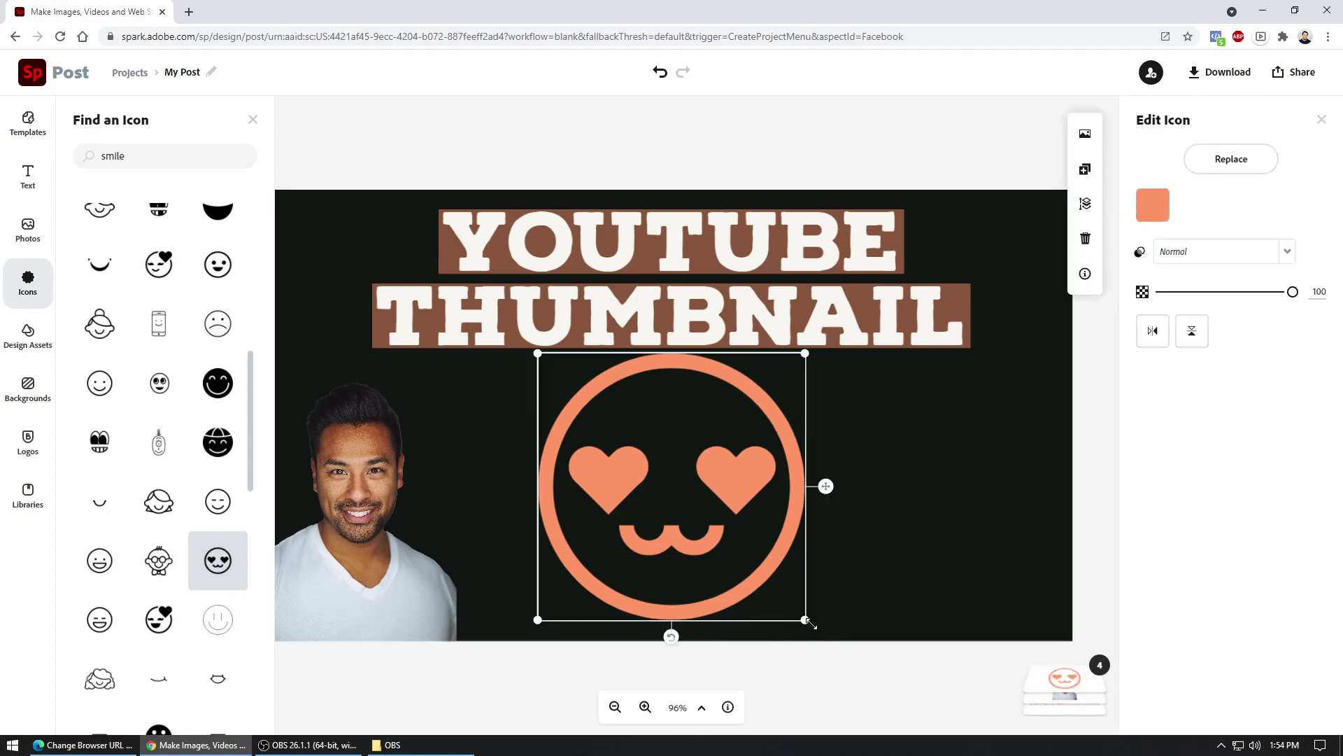
drag(803, 622, 690, 509)
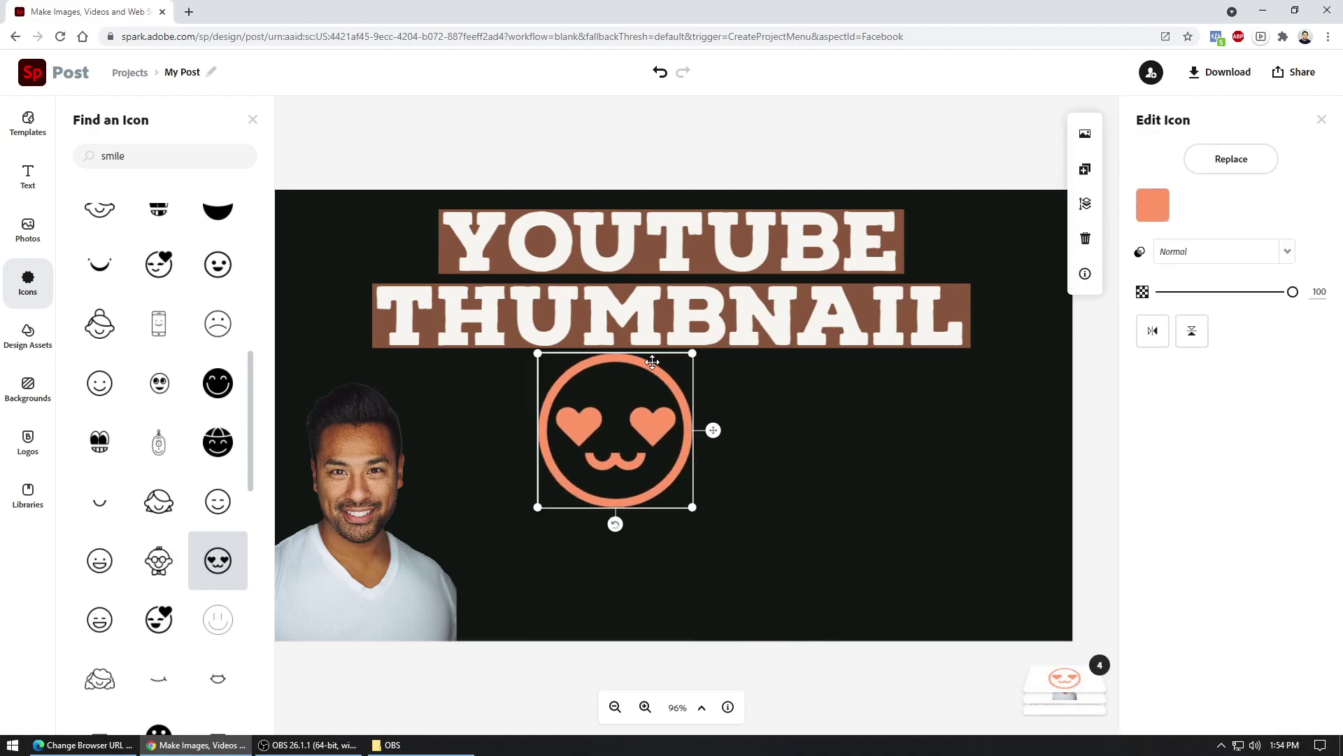
drag(649, 369, 385, 165)
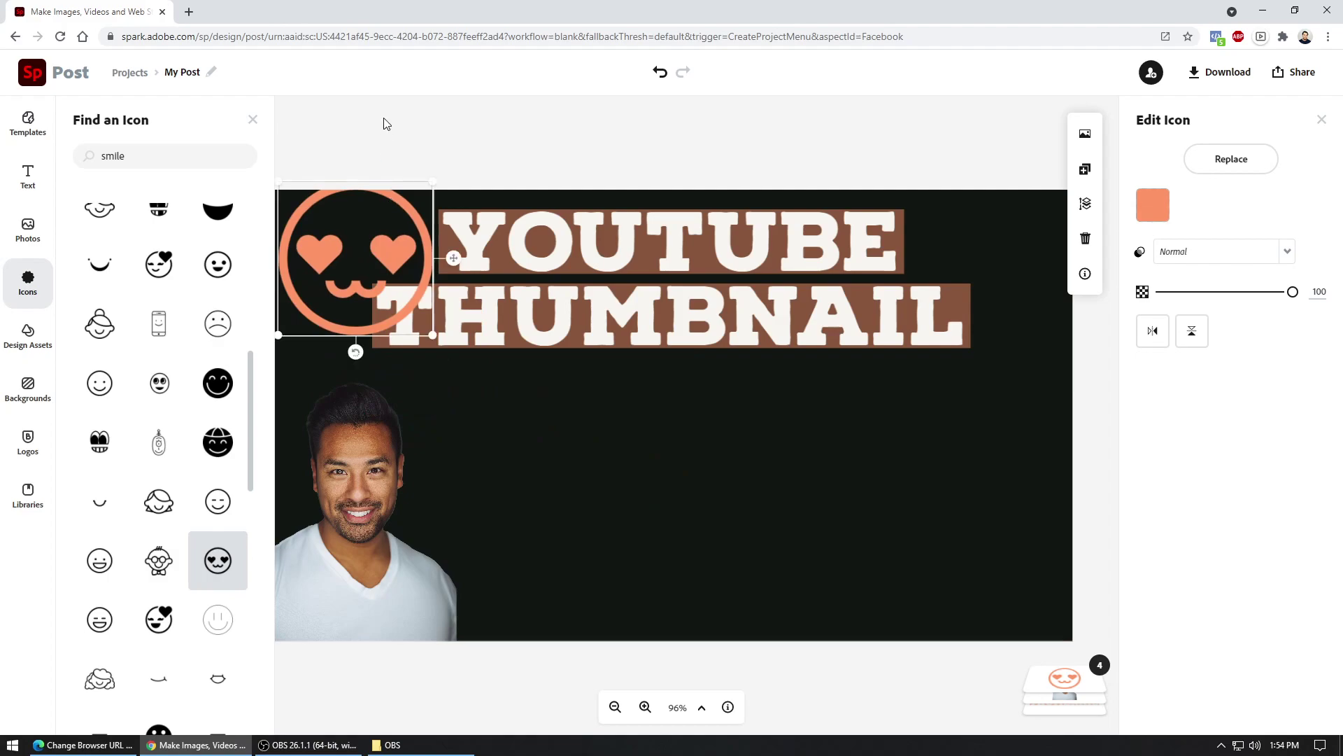
click(384, 123)
click(341, 299)
click(318, 253)
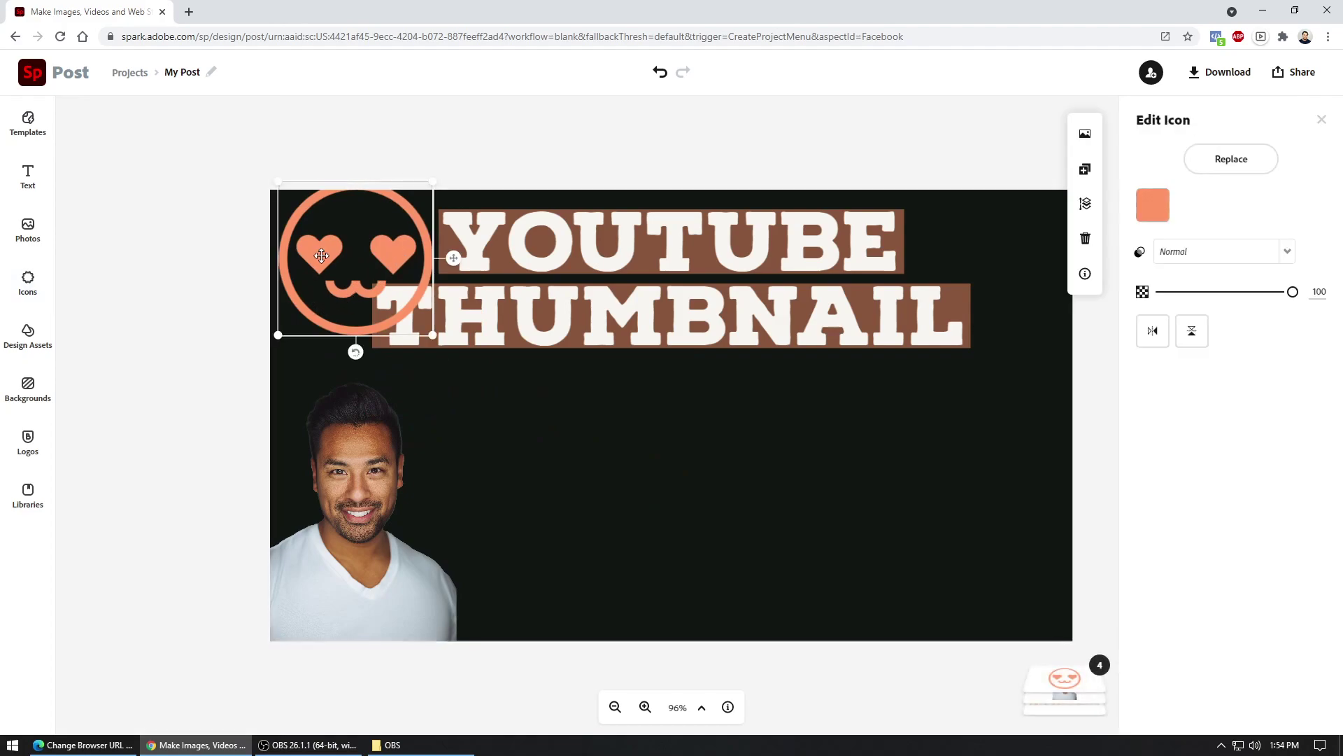
drag(319, 253, 317, 287)
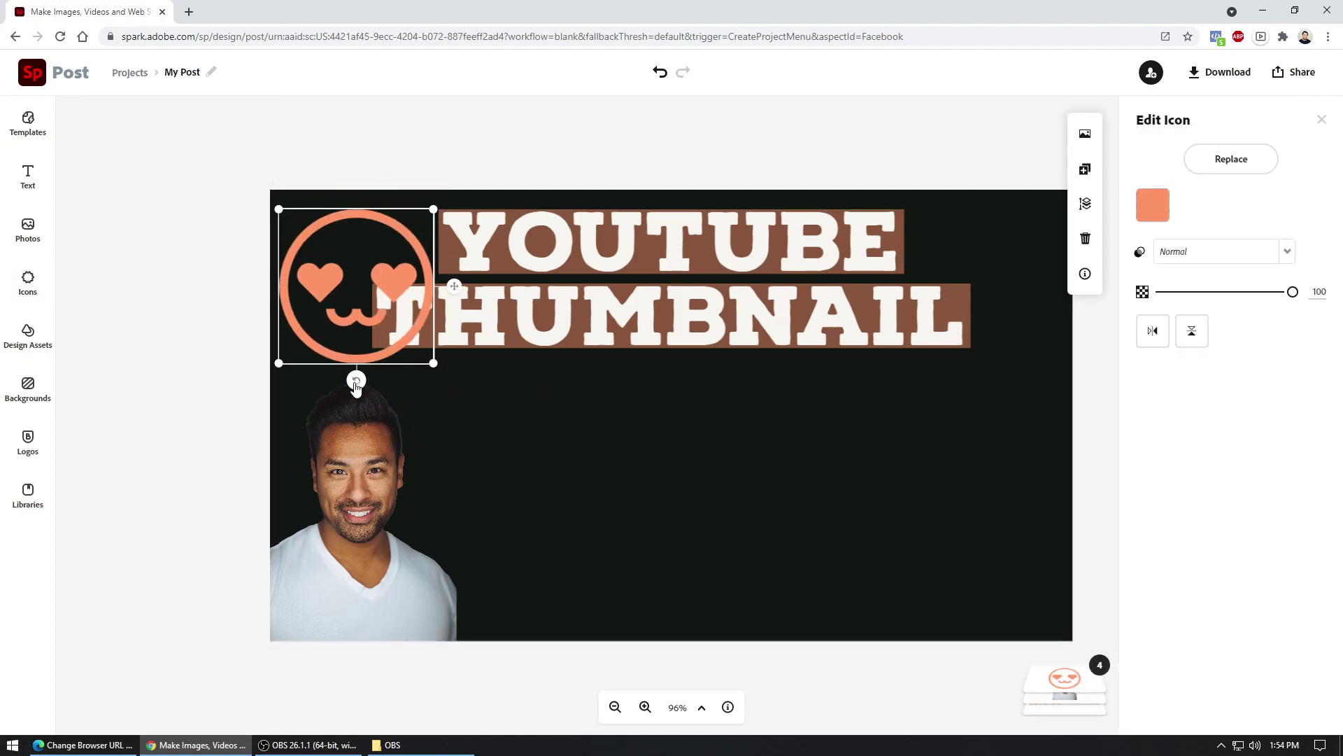
Tilt the smiley icon counterclockwise and colour it with the palette's red (#E70404).
drag(356, 385, 365, 259)
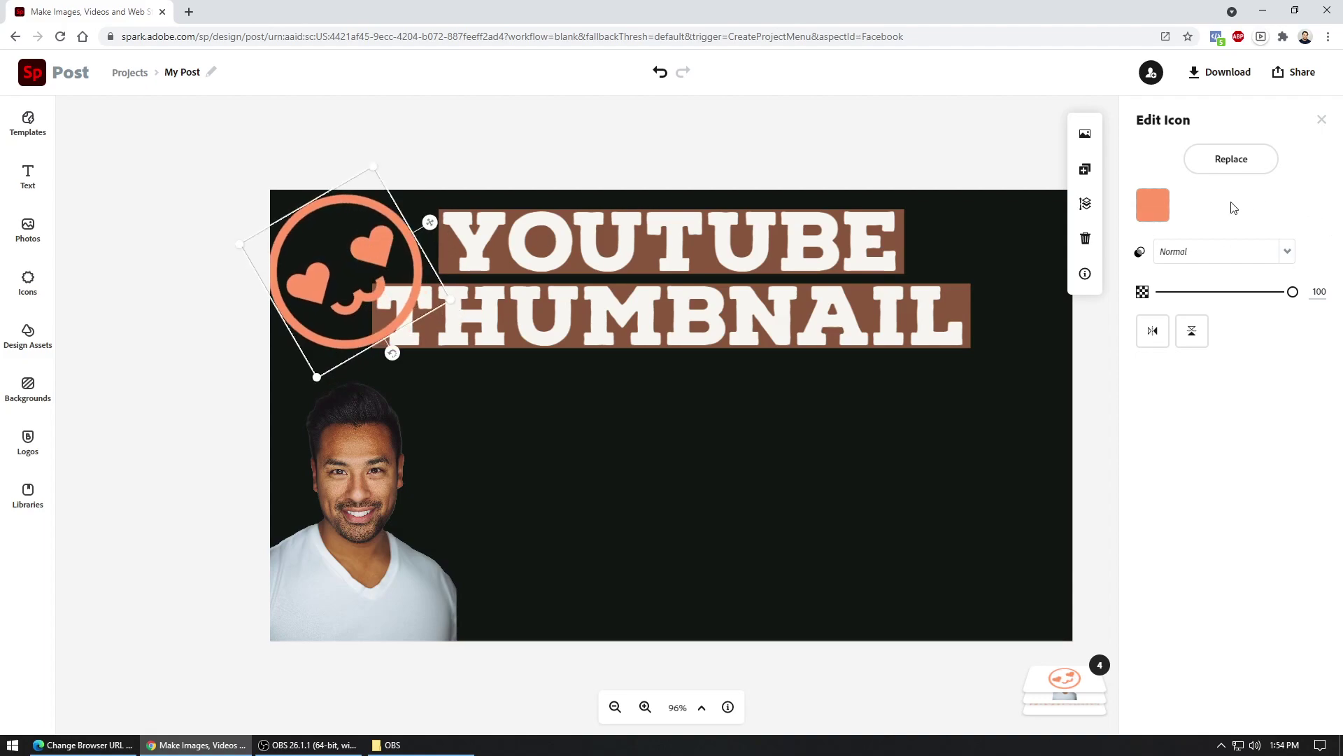
click(1153, 205)
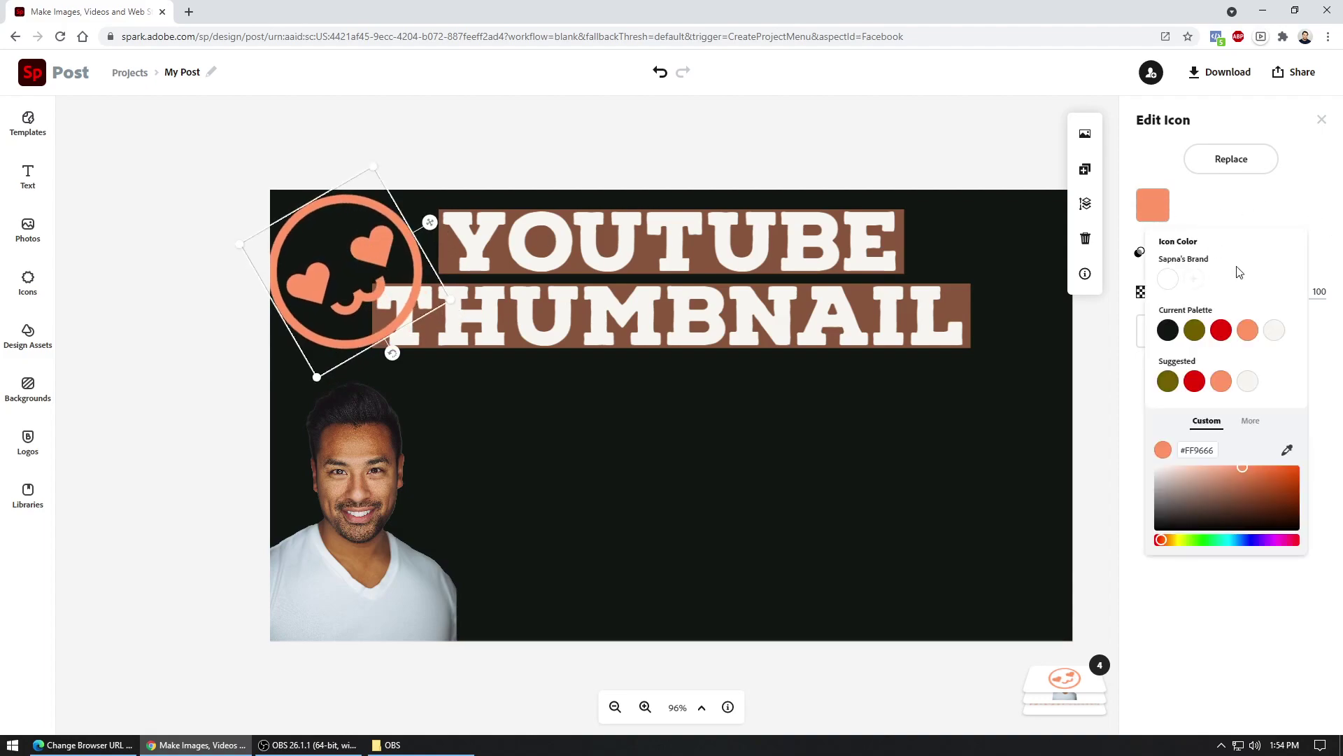
click(1224, 337)
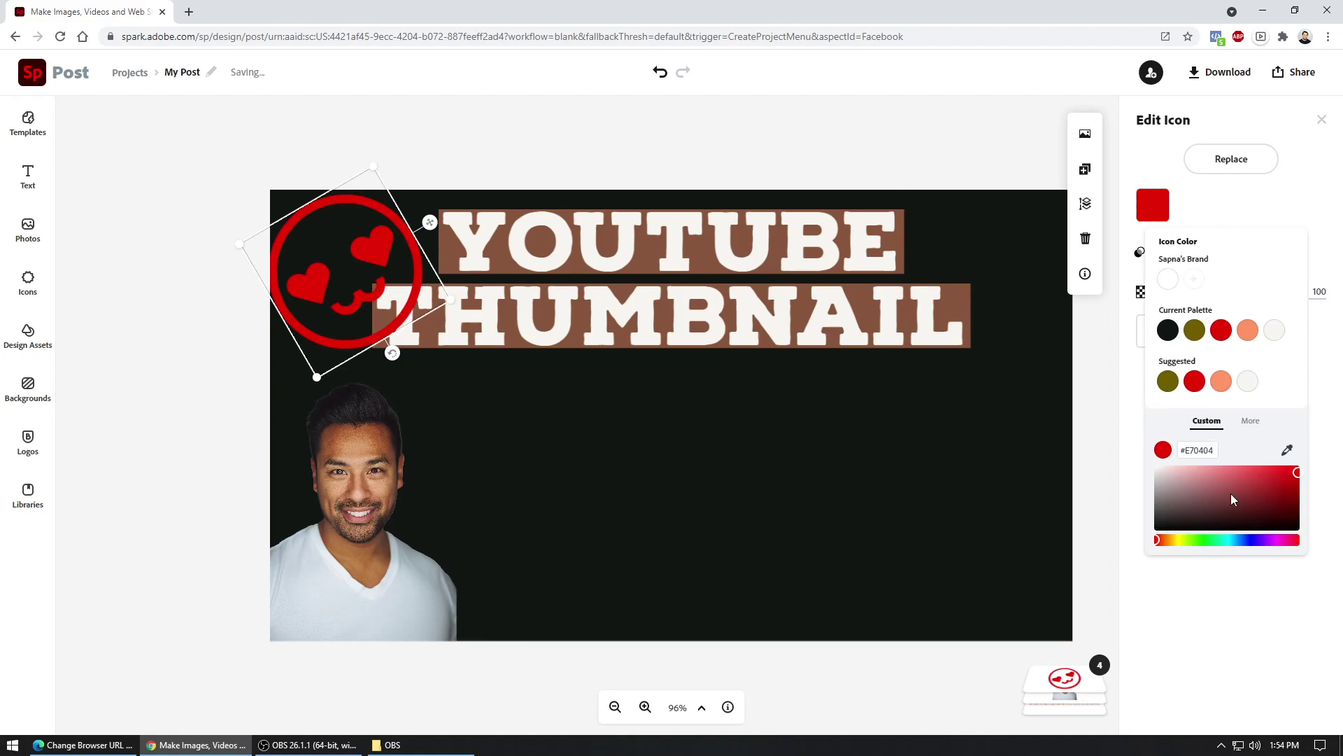
click(1201, 539)
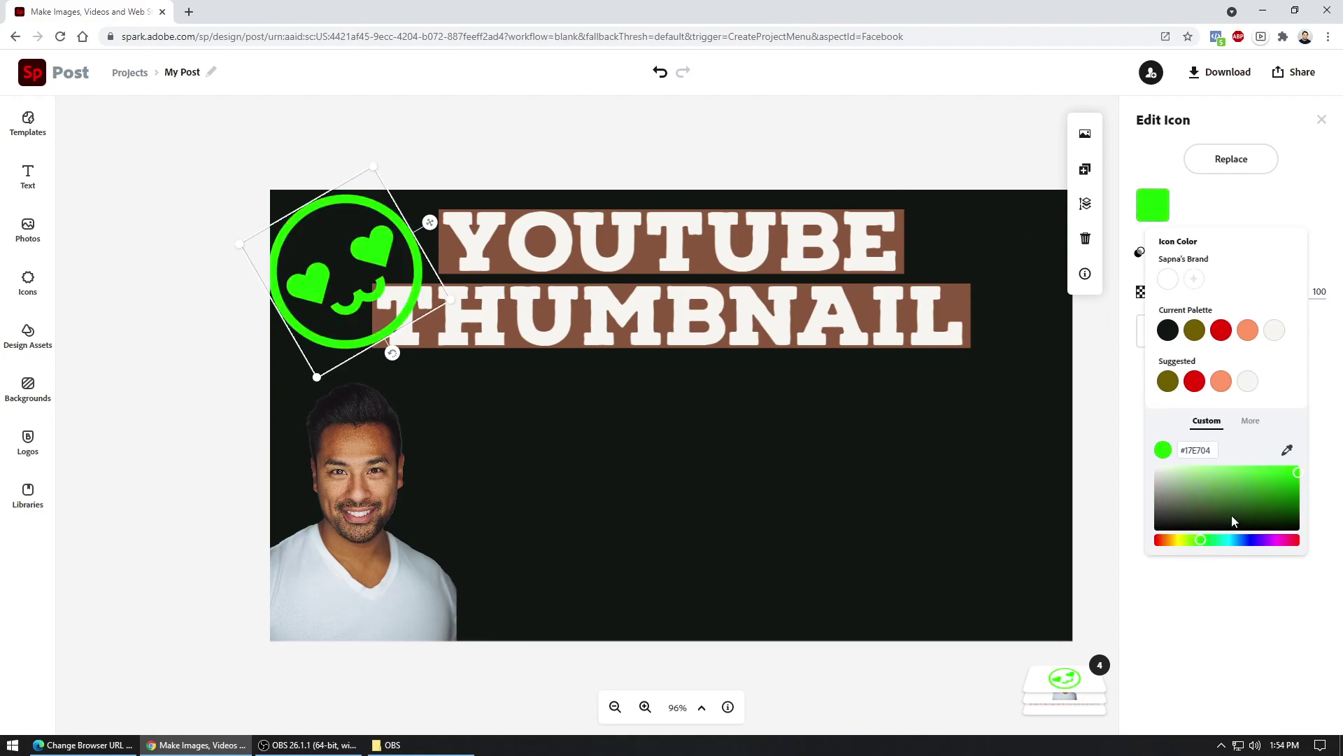
click(1221, 331)
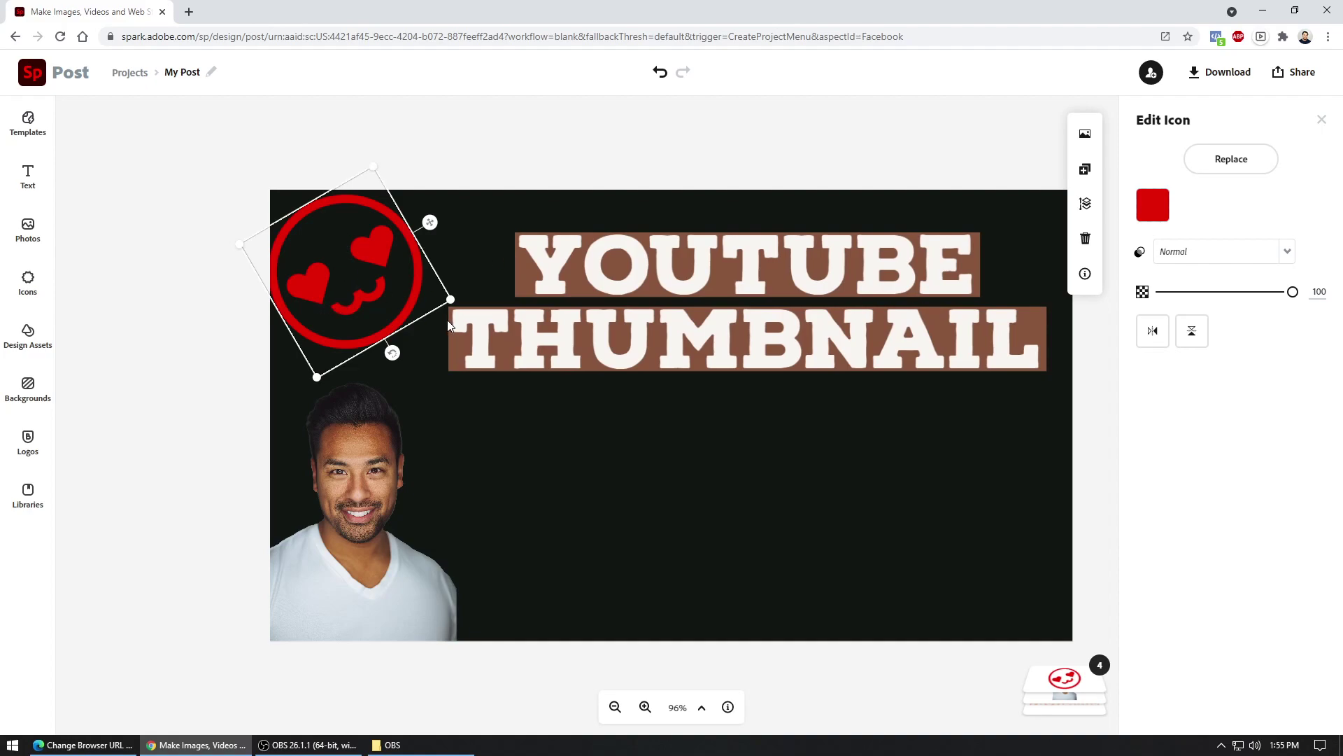
Shrink the red smiley further, reduce its tilt and keep it fully inside the canvas's upper-left corner.
drag(451, 299, 398, 285)
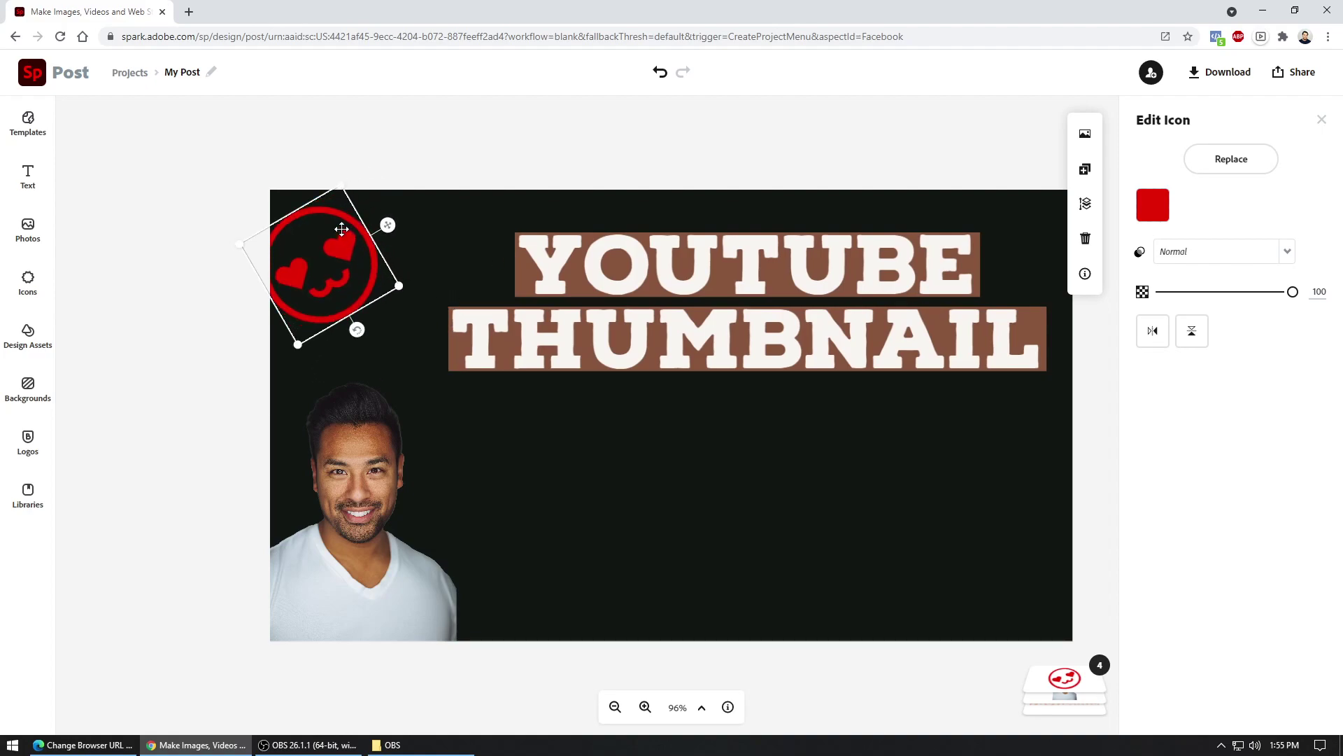
drag(348, 216, 365, 214)
drag(376, 324, 348, 333)
click(435, 162)
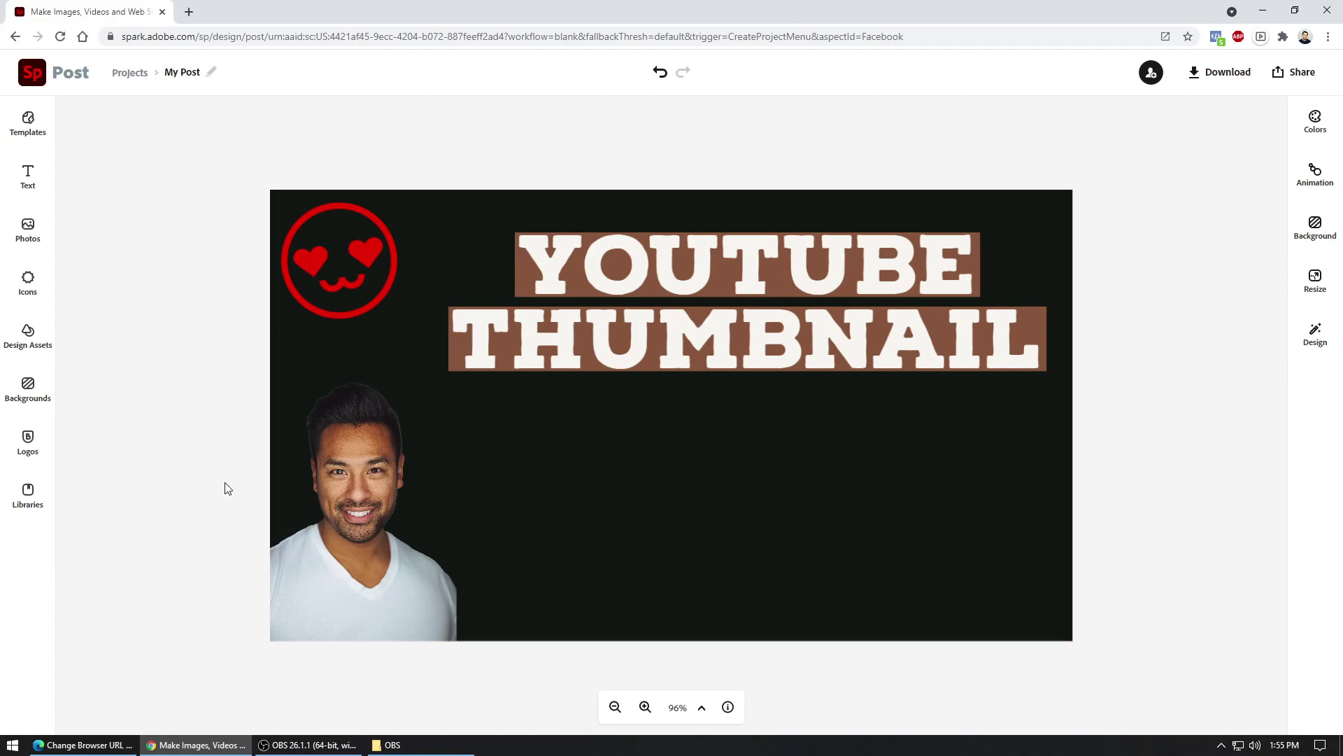
Flip the portrait horizontally and place it in the canvas's lower-right corner.
click(372, 545)
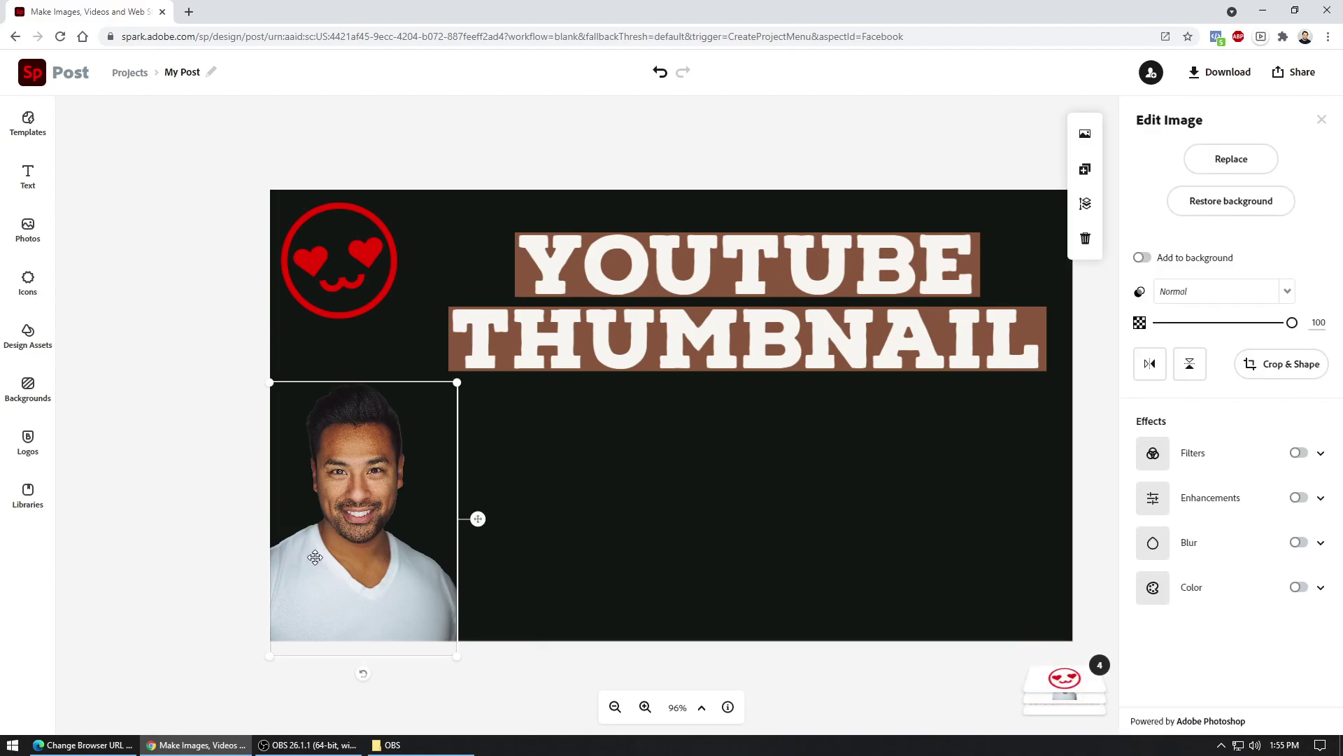
drag(329, 558, 612, 535)
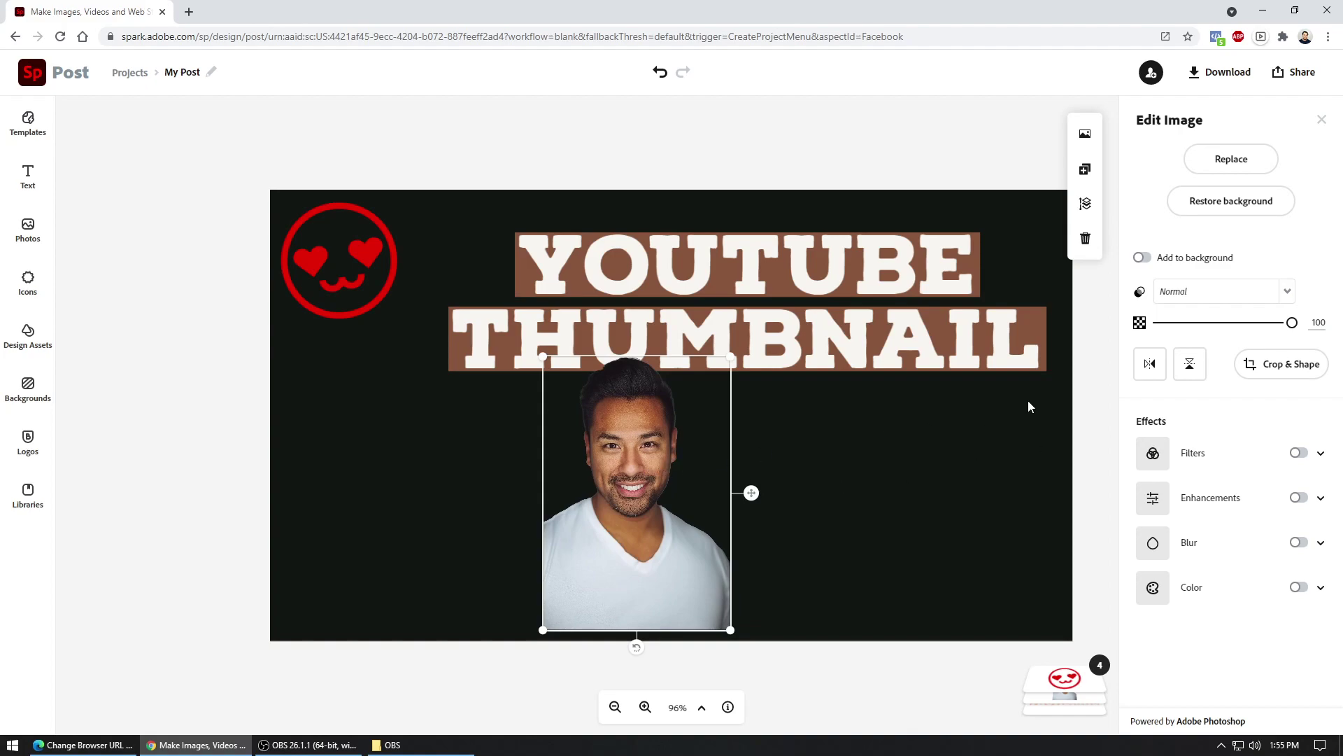
click(1151, 365)
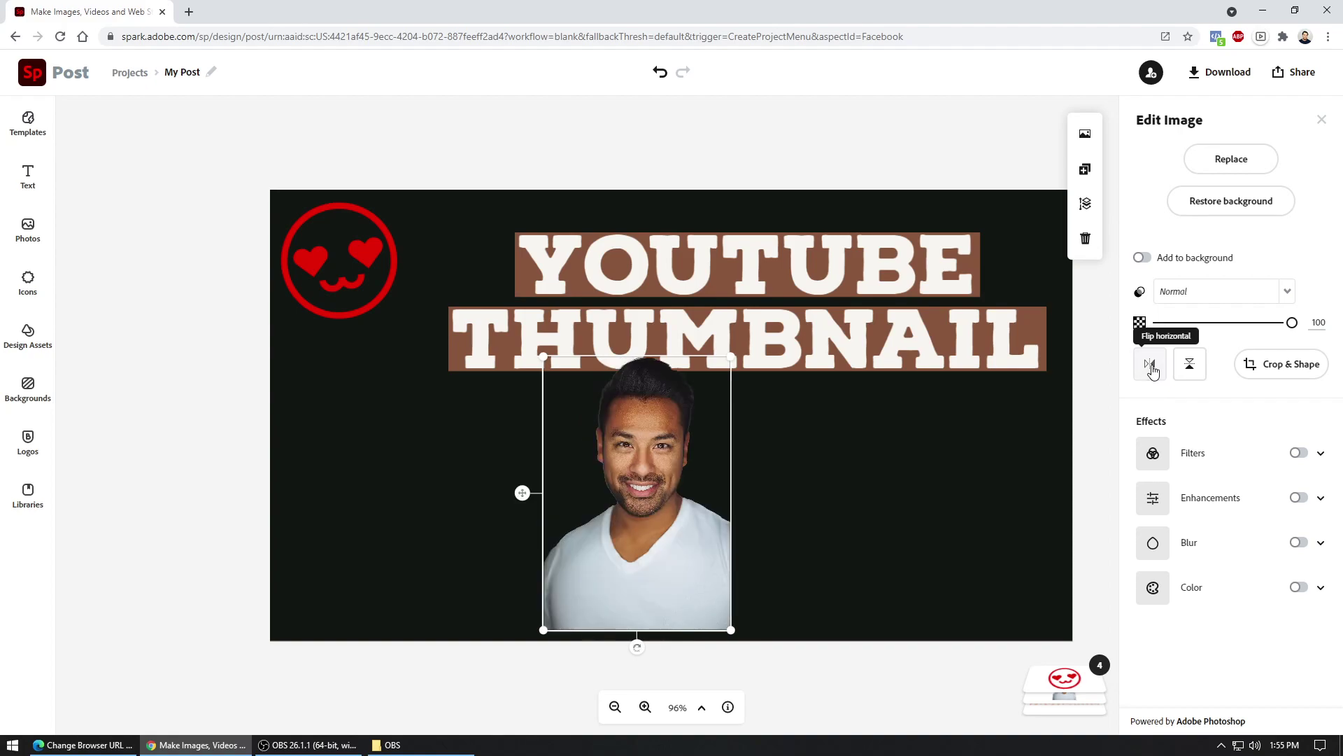
click(1191, 372)
click(1190, 372)
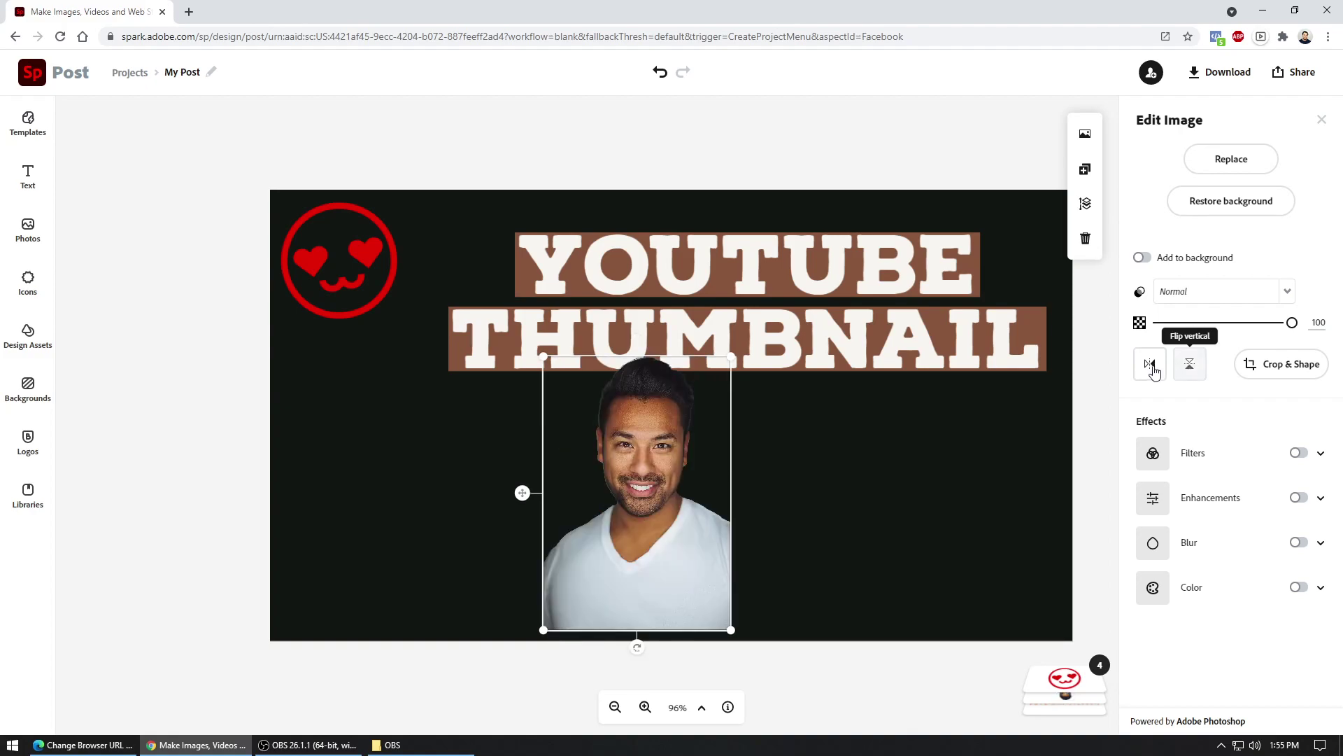
click(1147, 369)
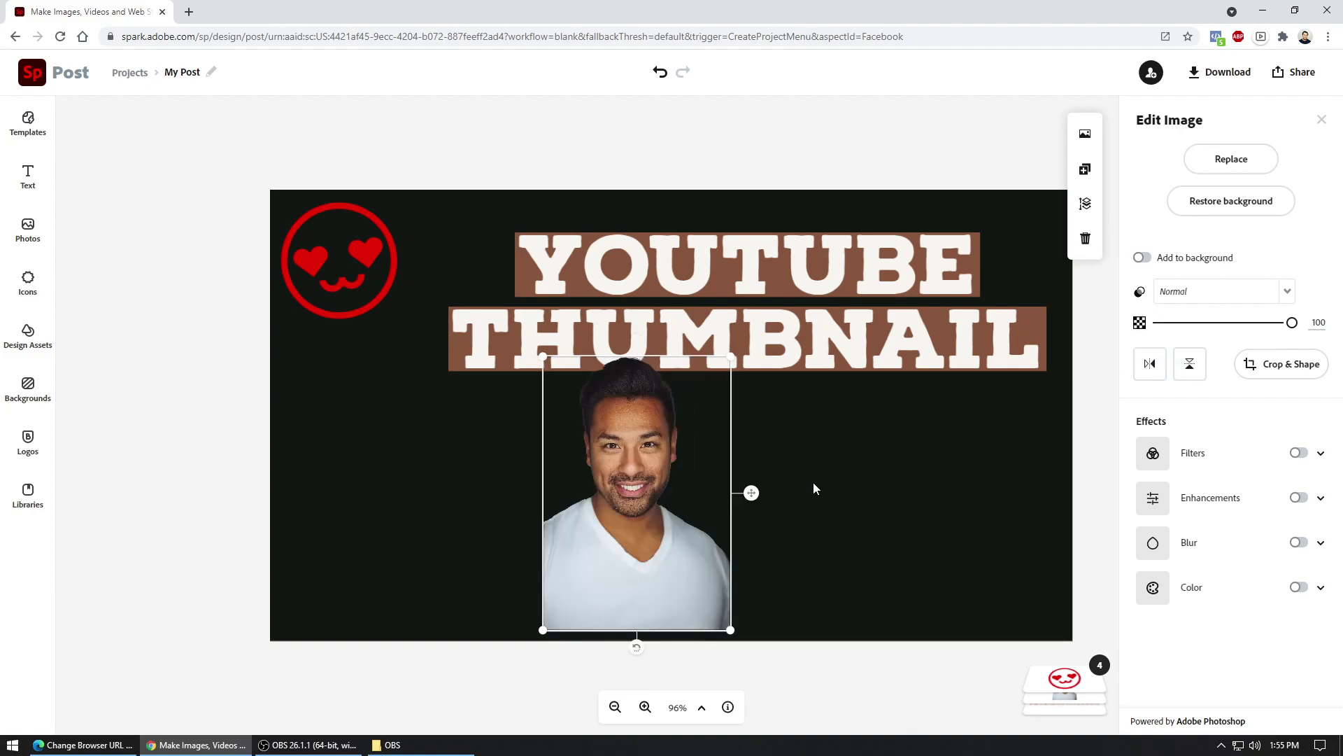
click(1152, 370)
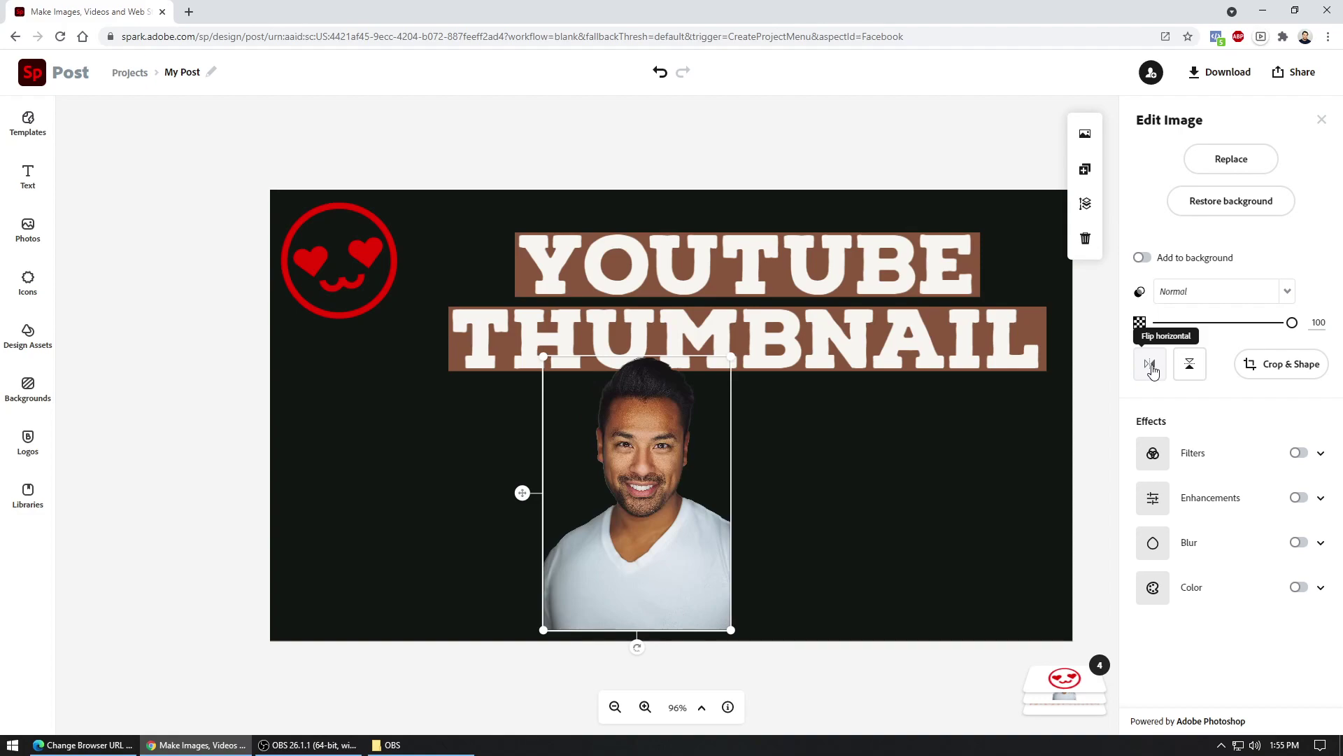
drag(654, 556, 1011, 569)
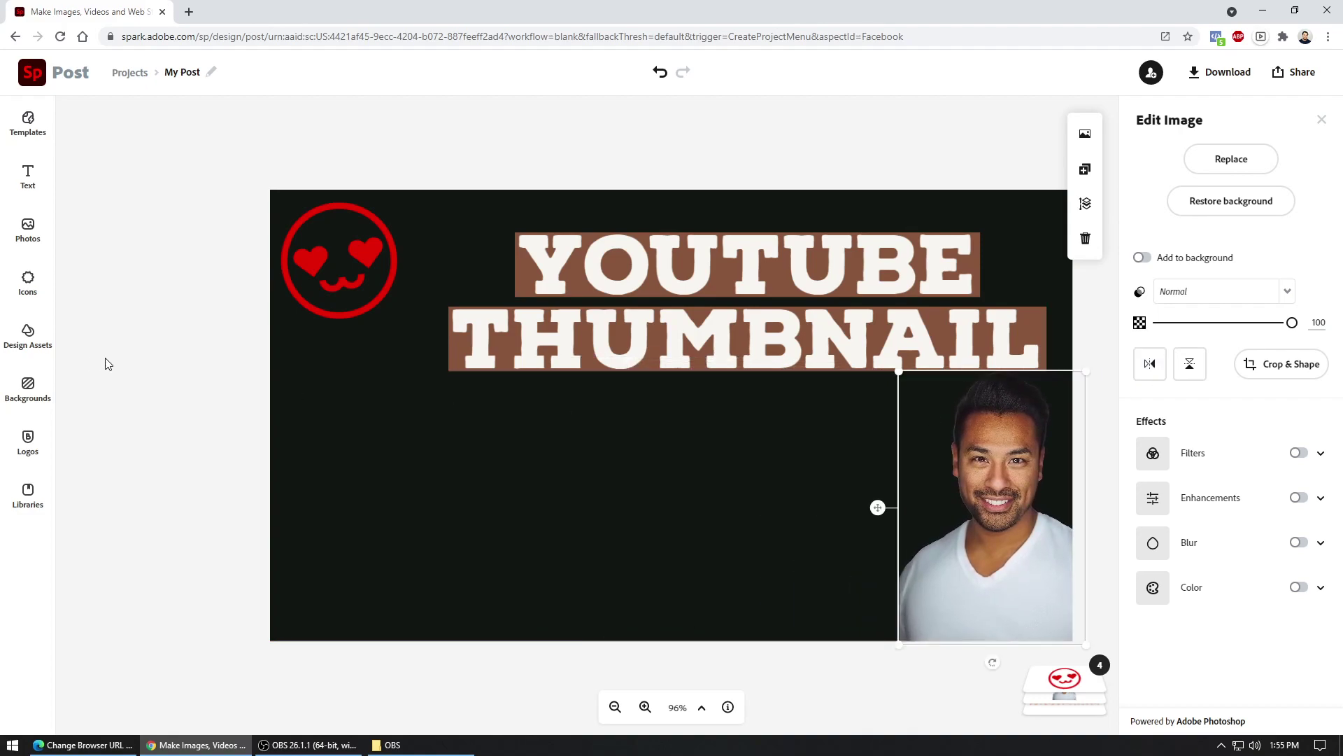
Nudge the smiley up to the canvas's top edge, and shrink the title to about size 59 in the area below it.
click(226, 306)
drag(325, 207, 325, 195)
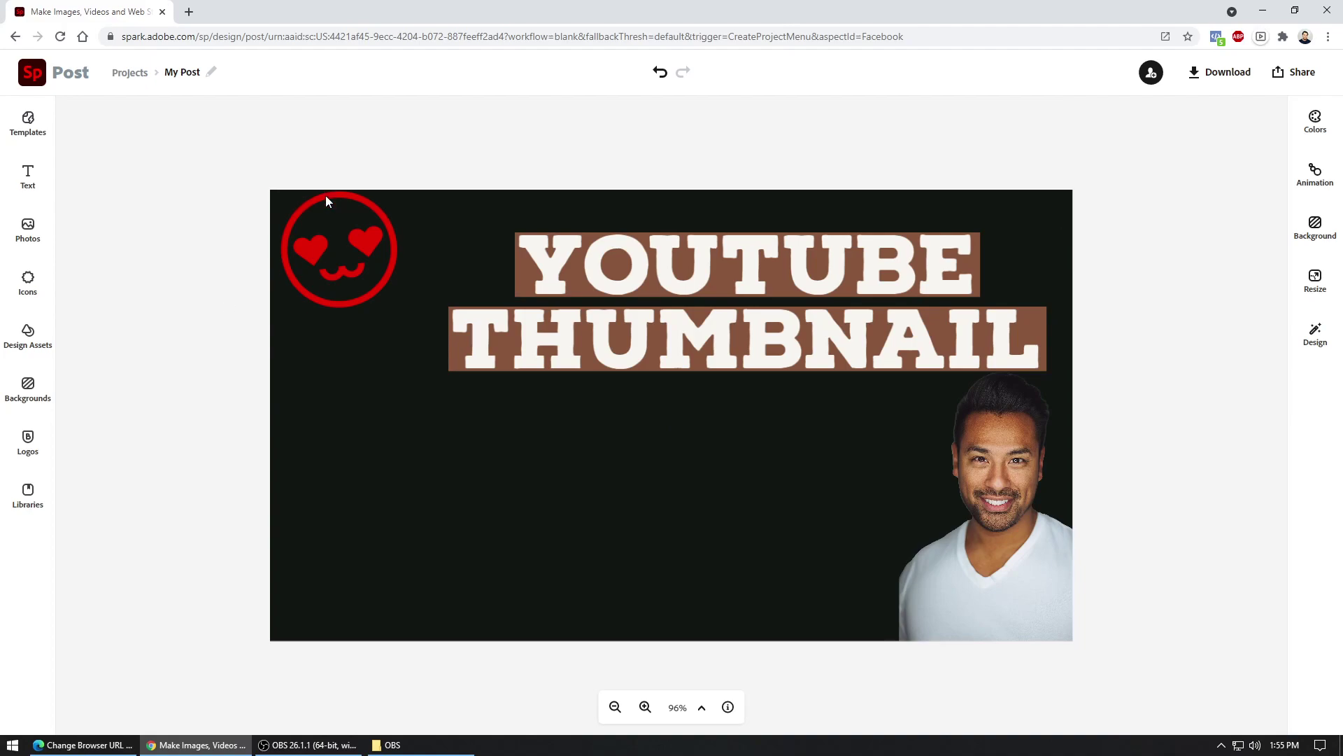
click(597, 247)
drag(580, 275, 465, 294)
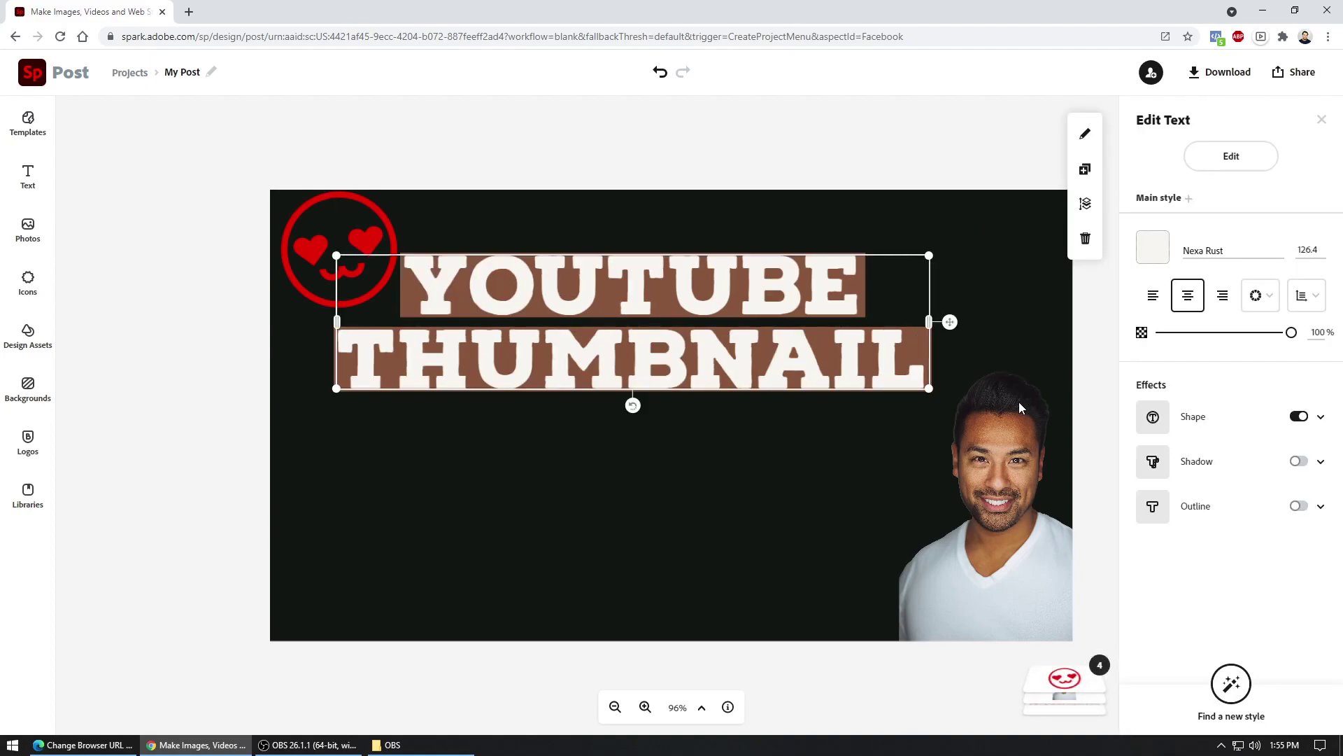
drag(934, 393, 616, 561)
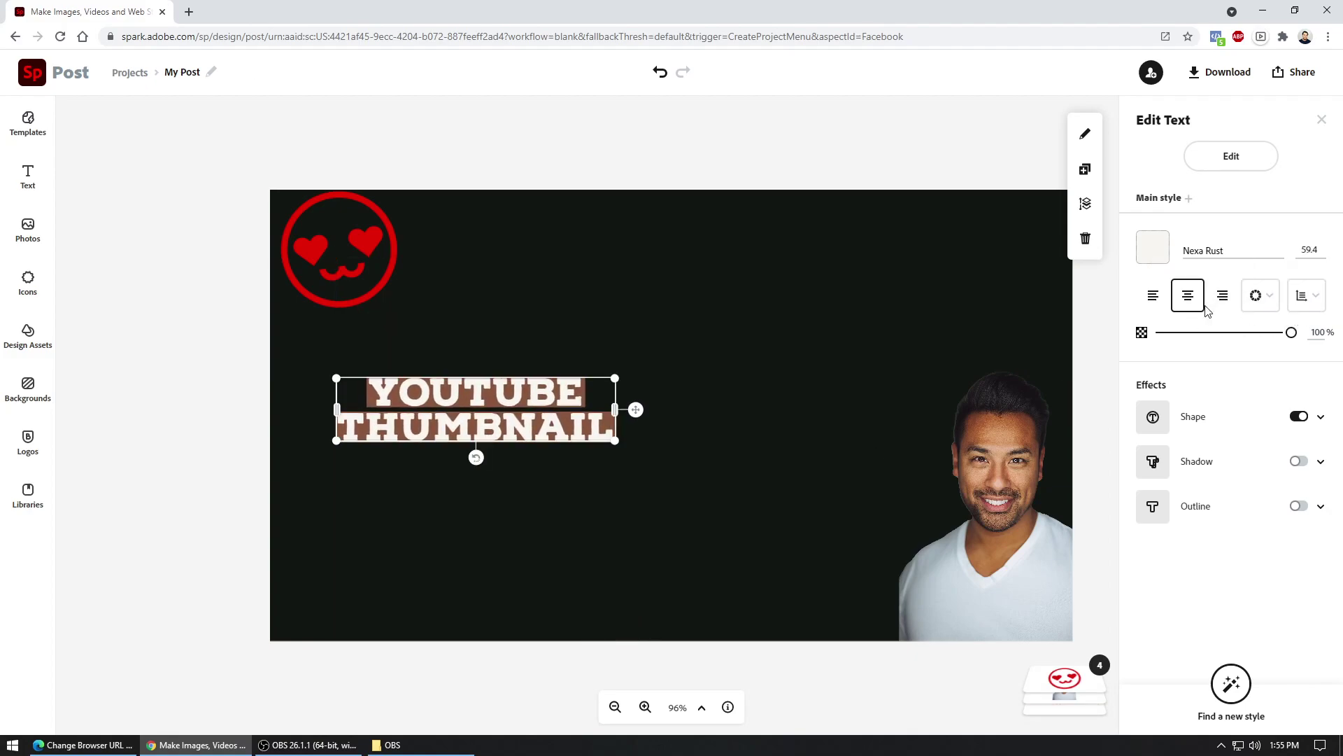
click(1319, 332)
click(448, 401)
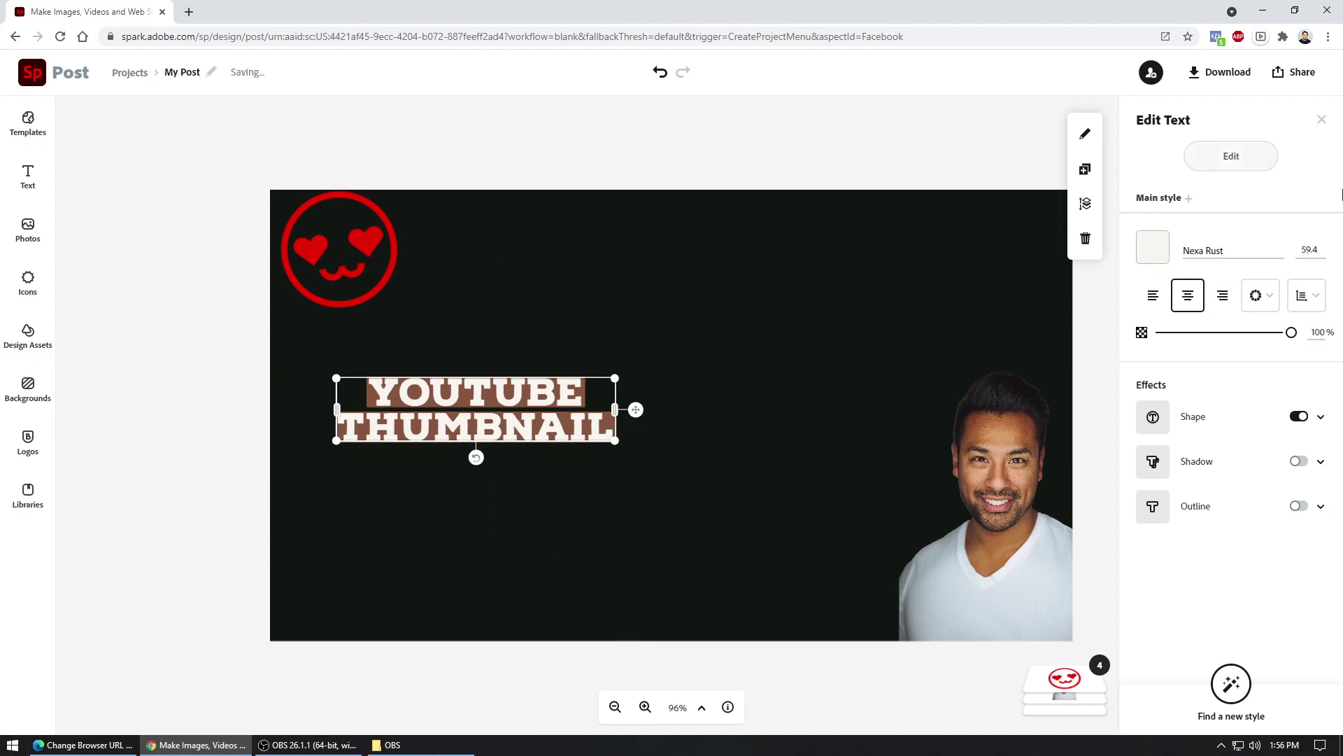
Set the title's font to Quicksand Bold and its size to 100.
click(1253, 256)
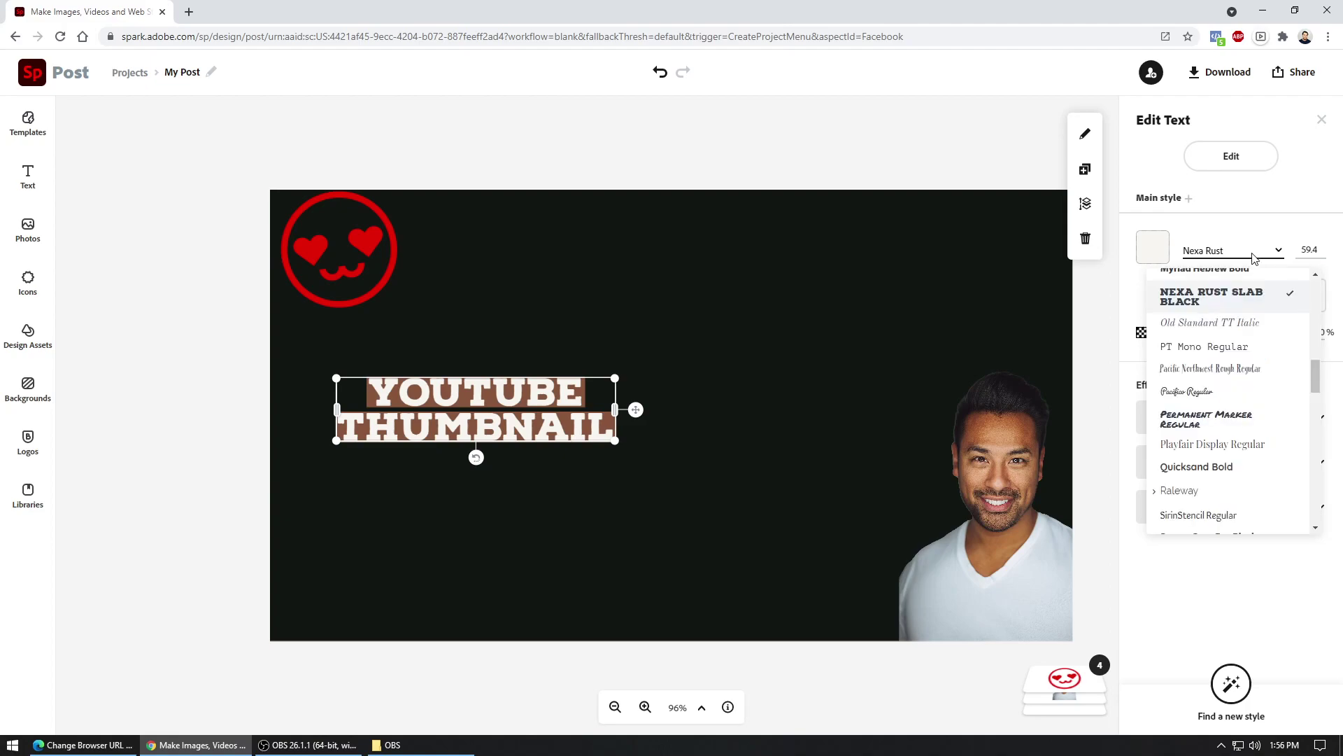
click(1198, 467)
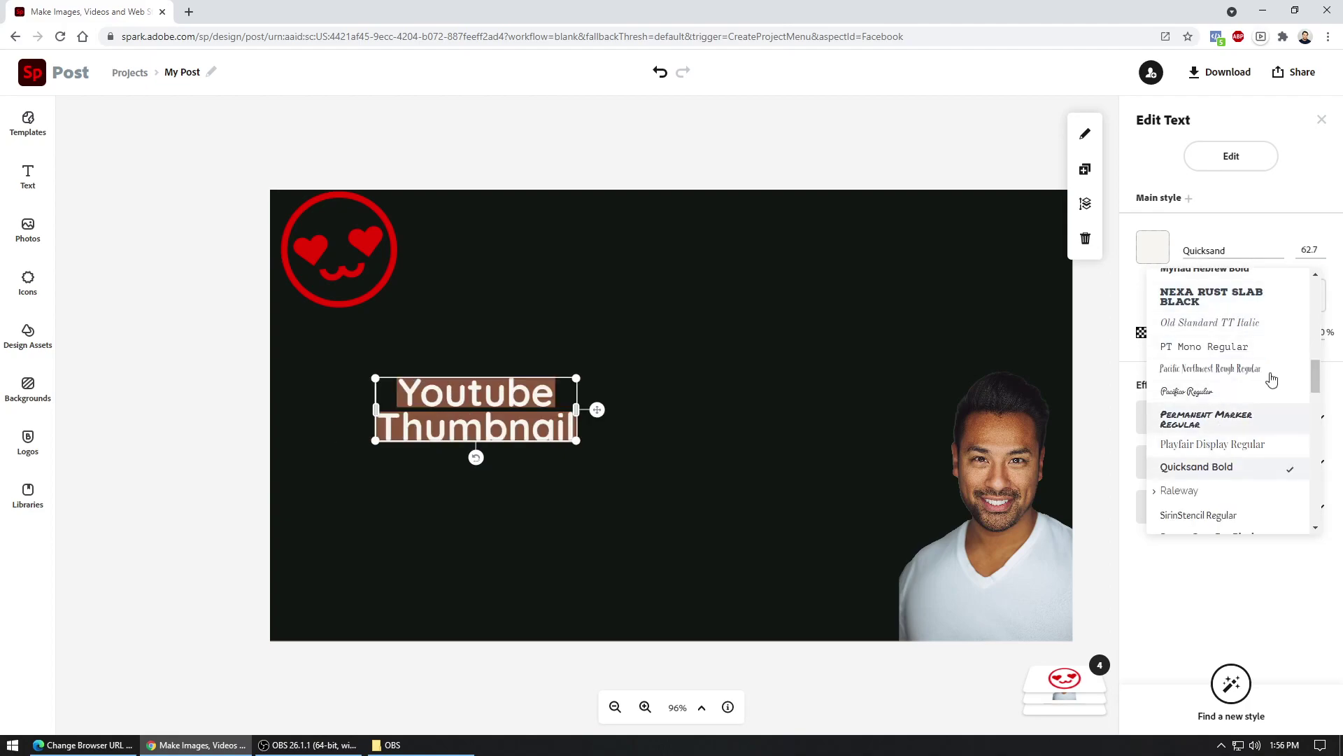
click(1316, 250)
key(BackSpace)
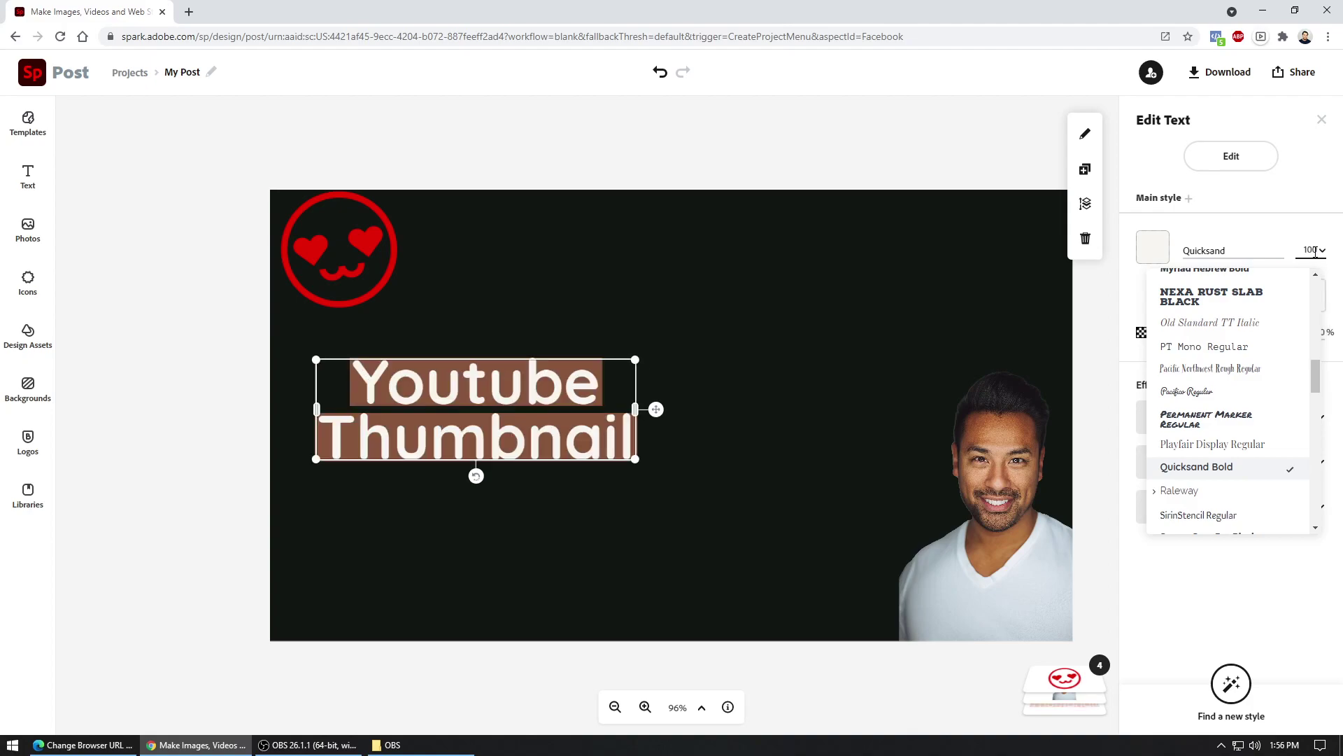
Enlarge the title to about size 143 and position it directly below the smiley icon.
drag(635, 458, 774, 615)
drag(521, 472, 524, 338)
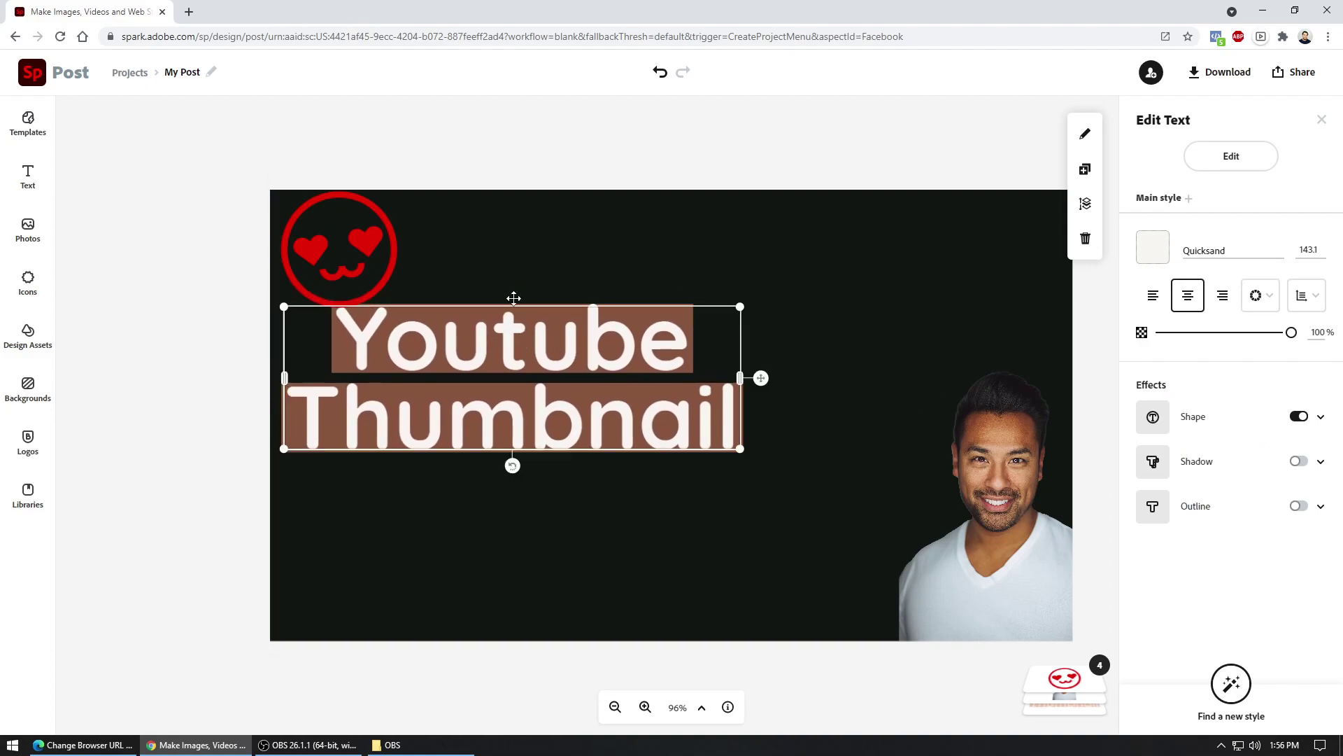
click(446, 152)
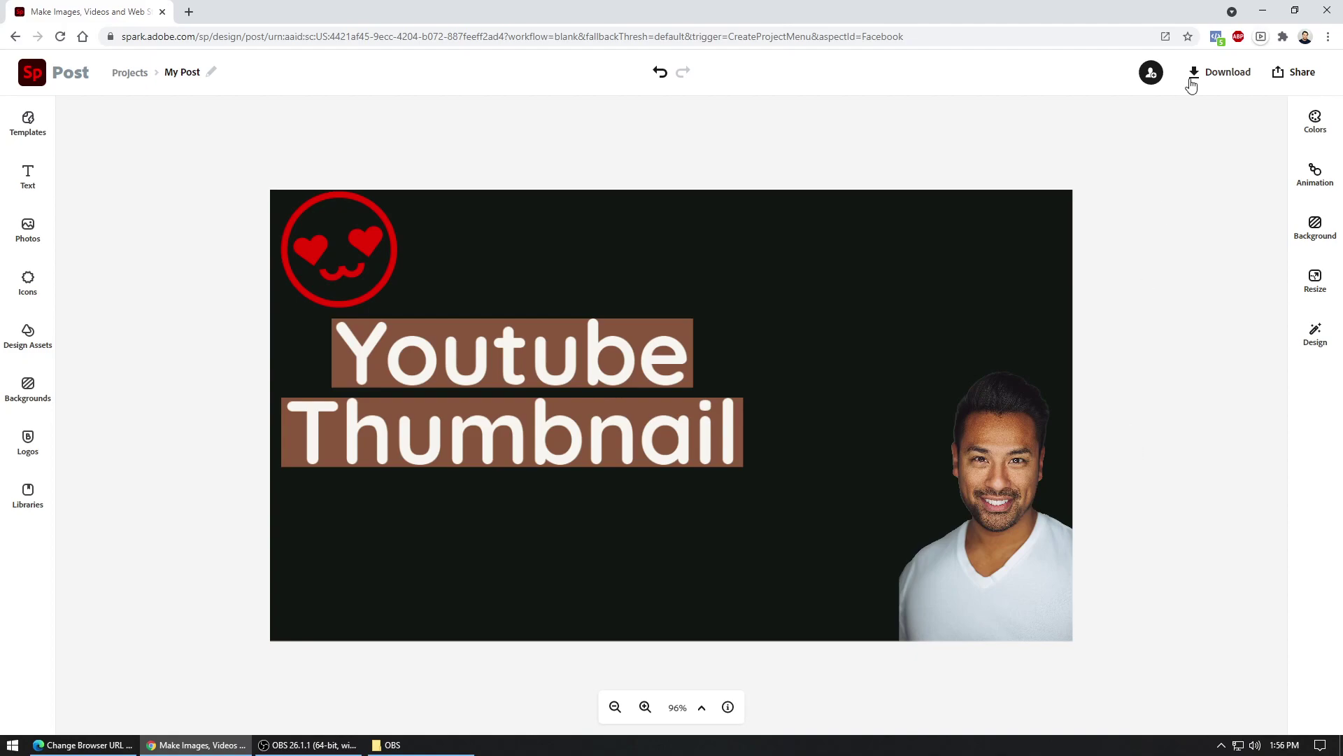
Check the available download formats and preview the thumbnail at 25% zoom.
click(1235, 77)
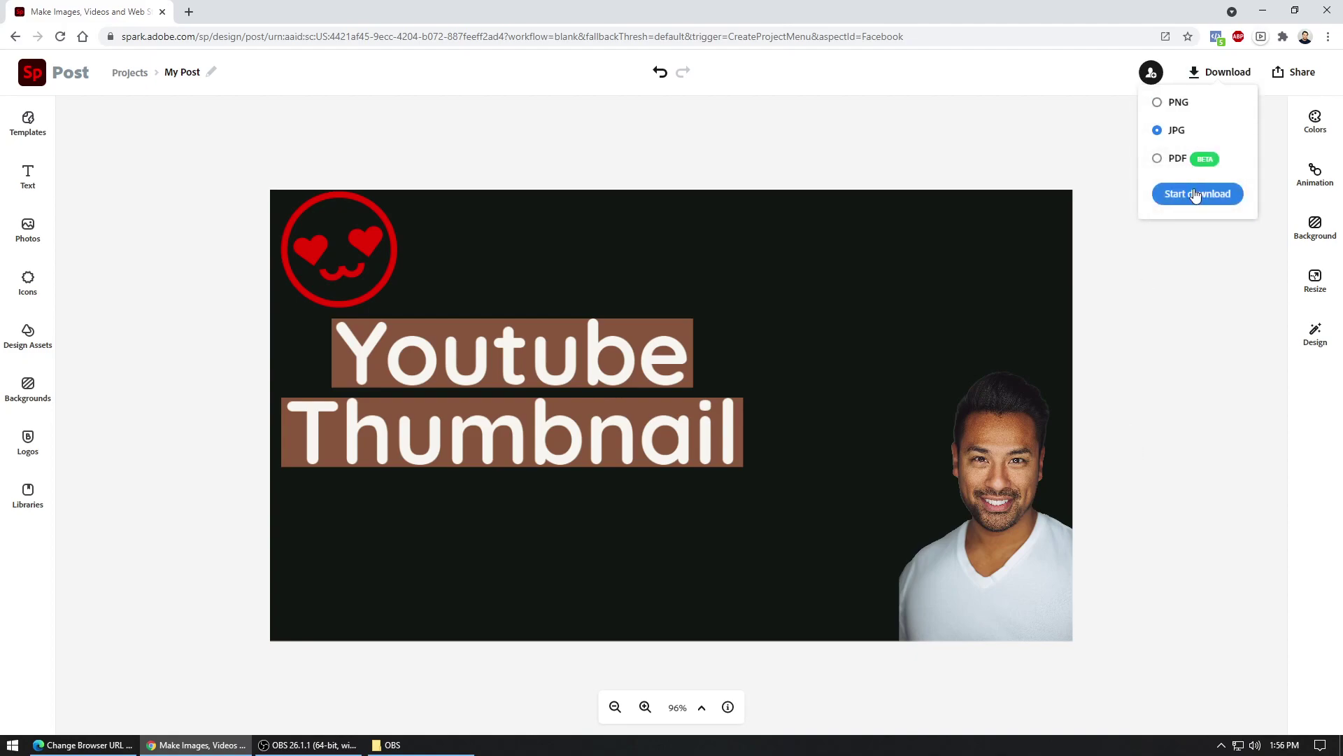
click(1194, 354)
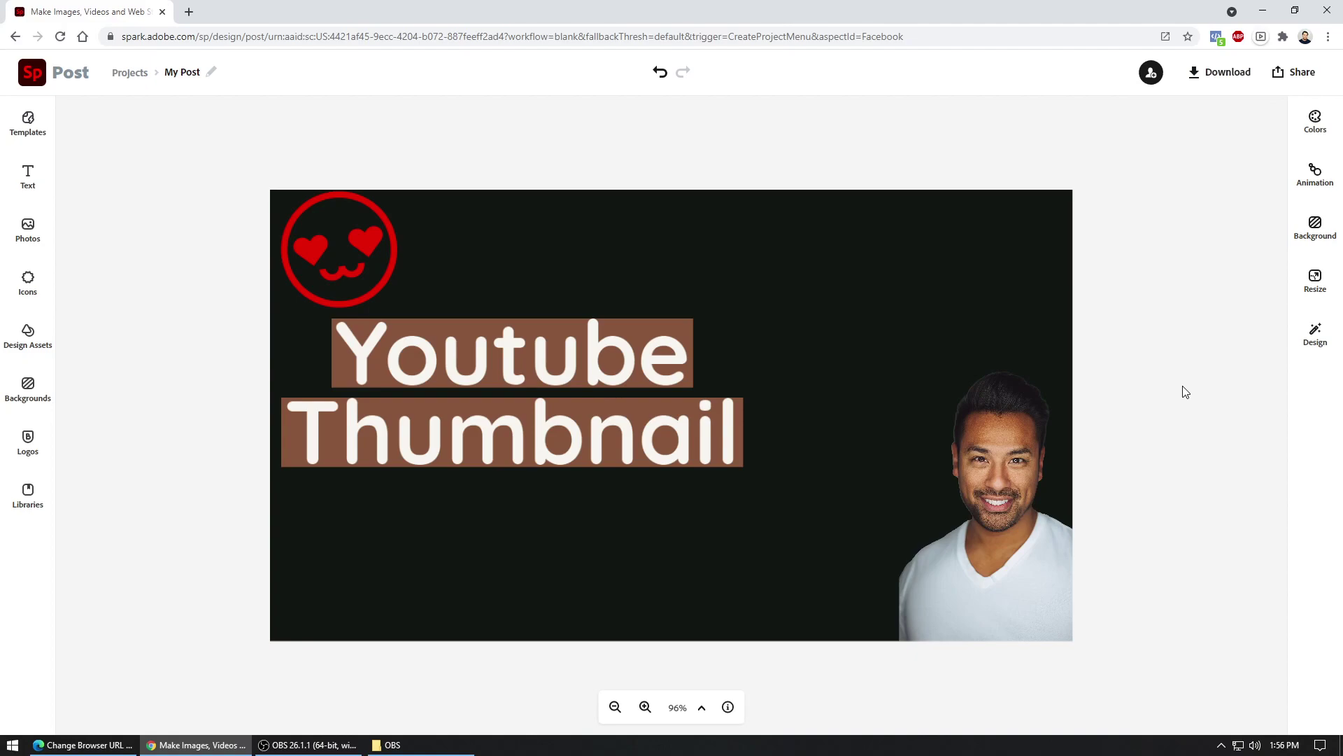
click(698, 712)
click(683, 622)
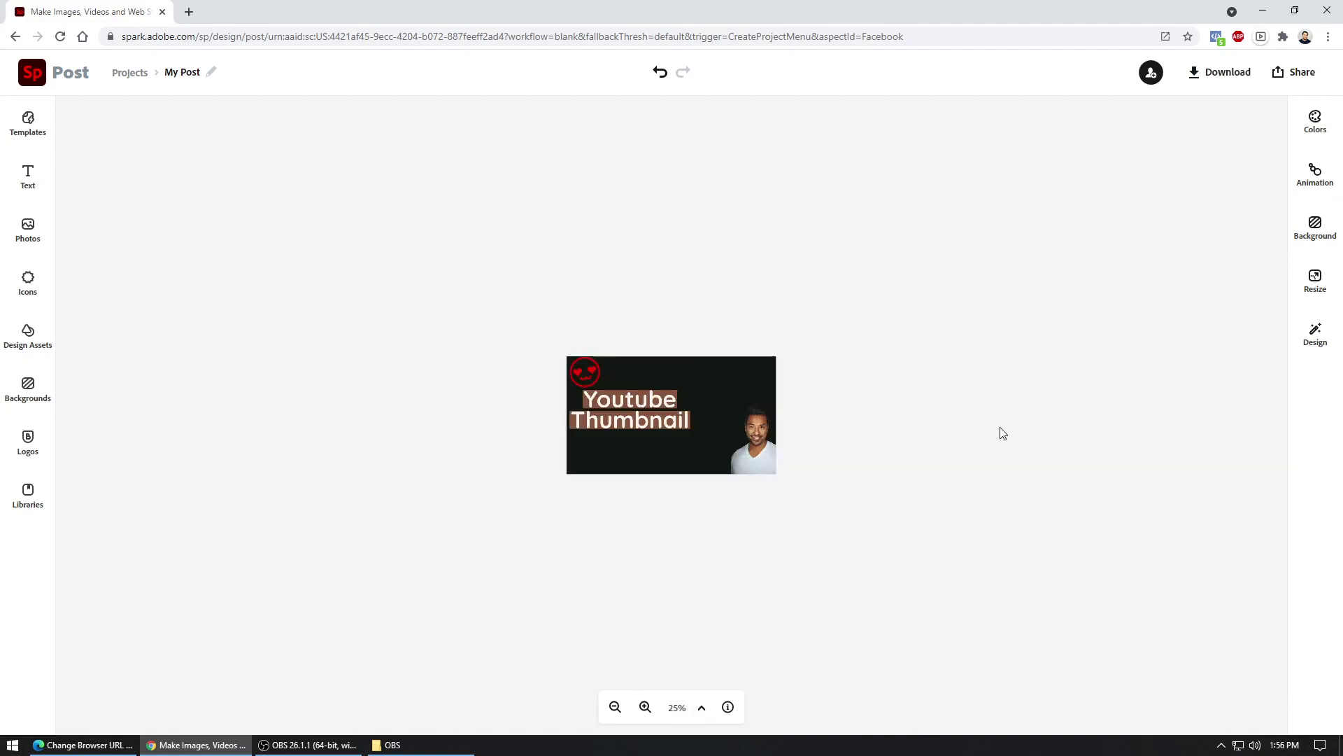